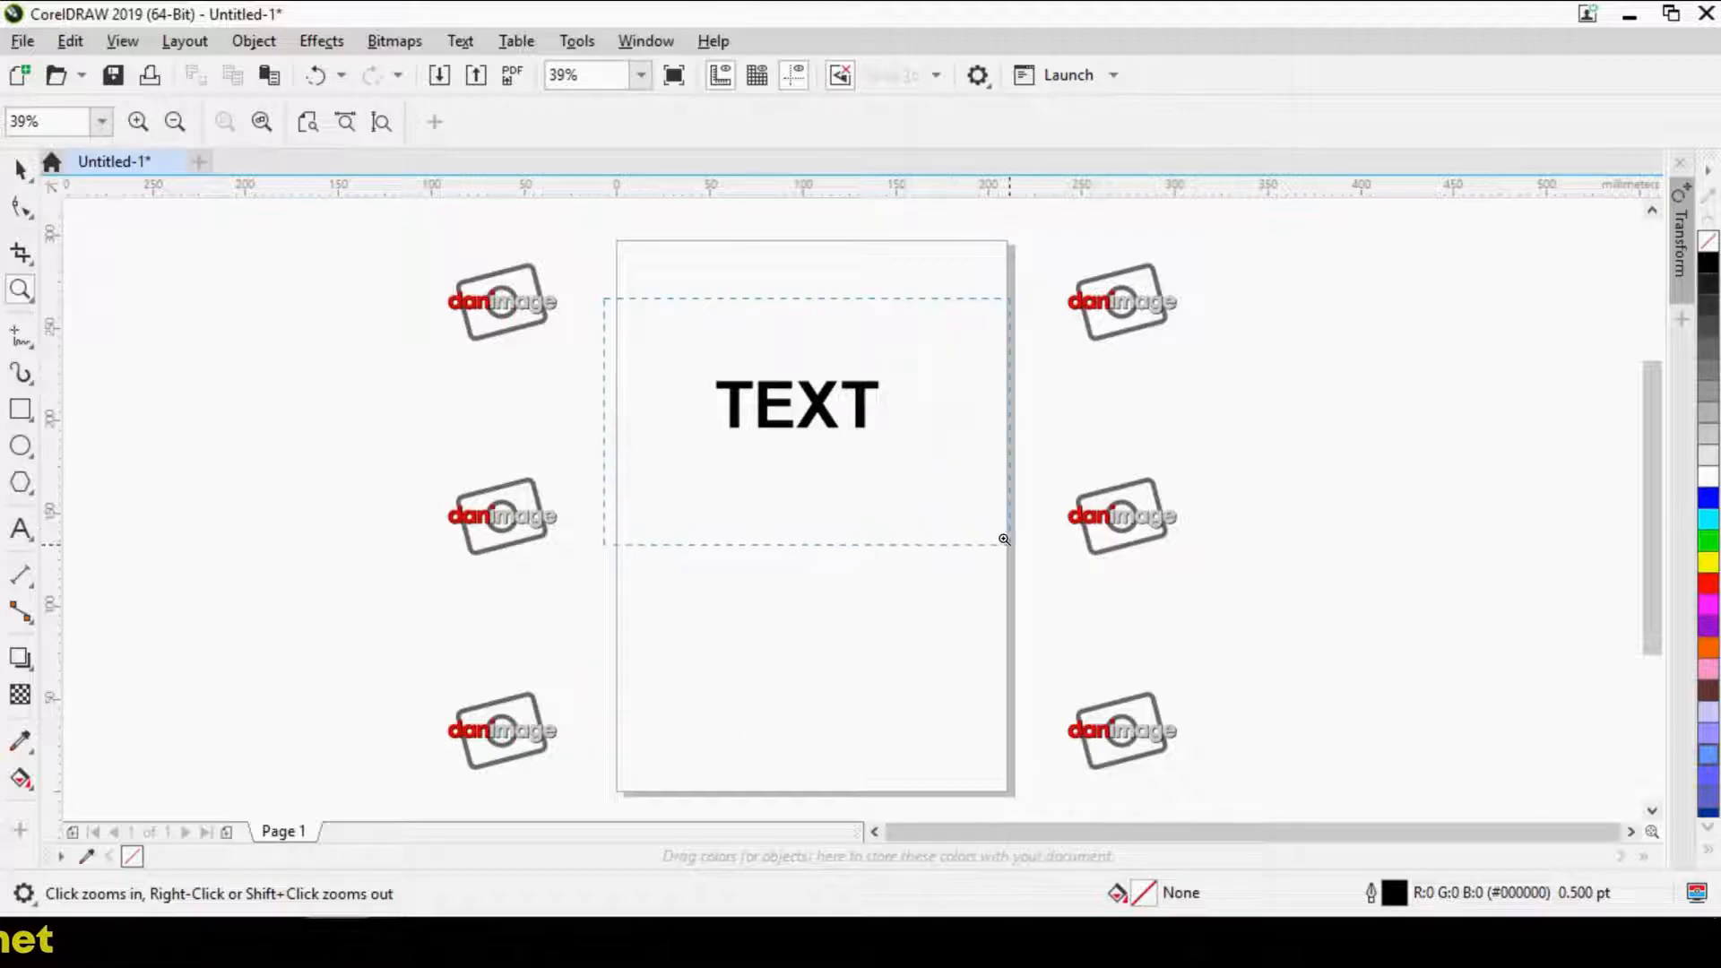
Apply an envelope to the word TEXT and bow its top and bottom edges outward with the middle nodes
{"action": "key", "text": "space"}
{"action": "left_click", "coordinate": [991, 493]}
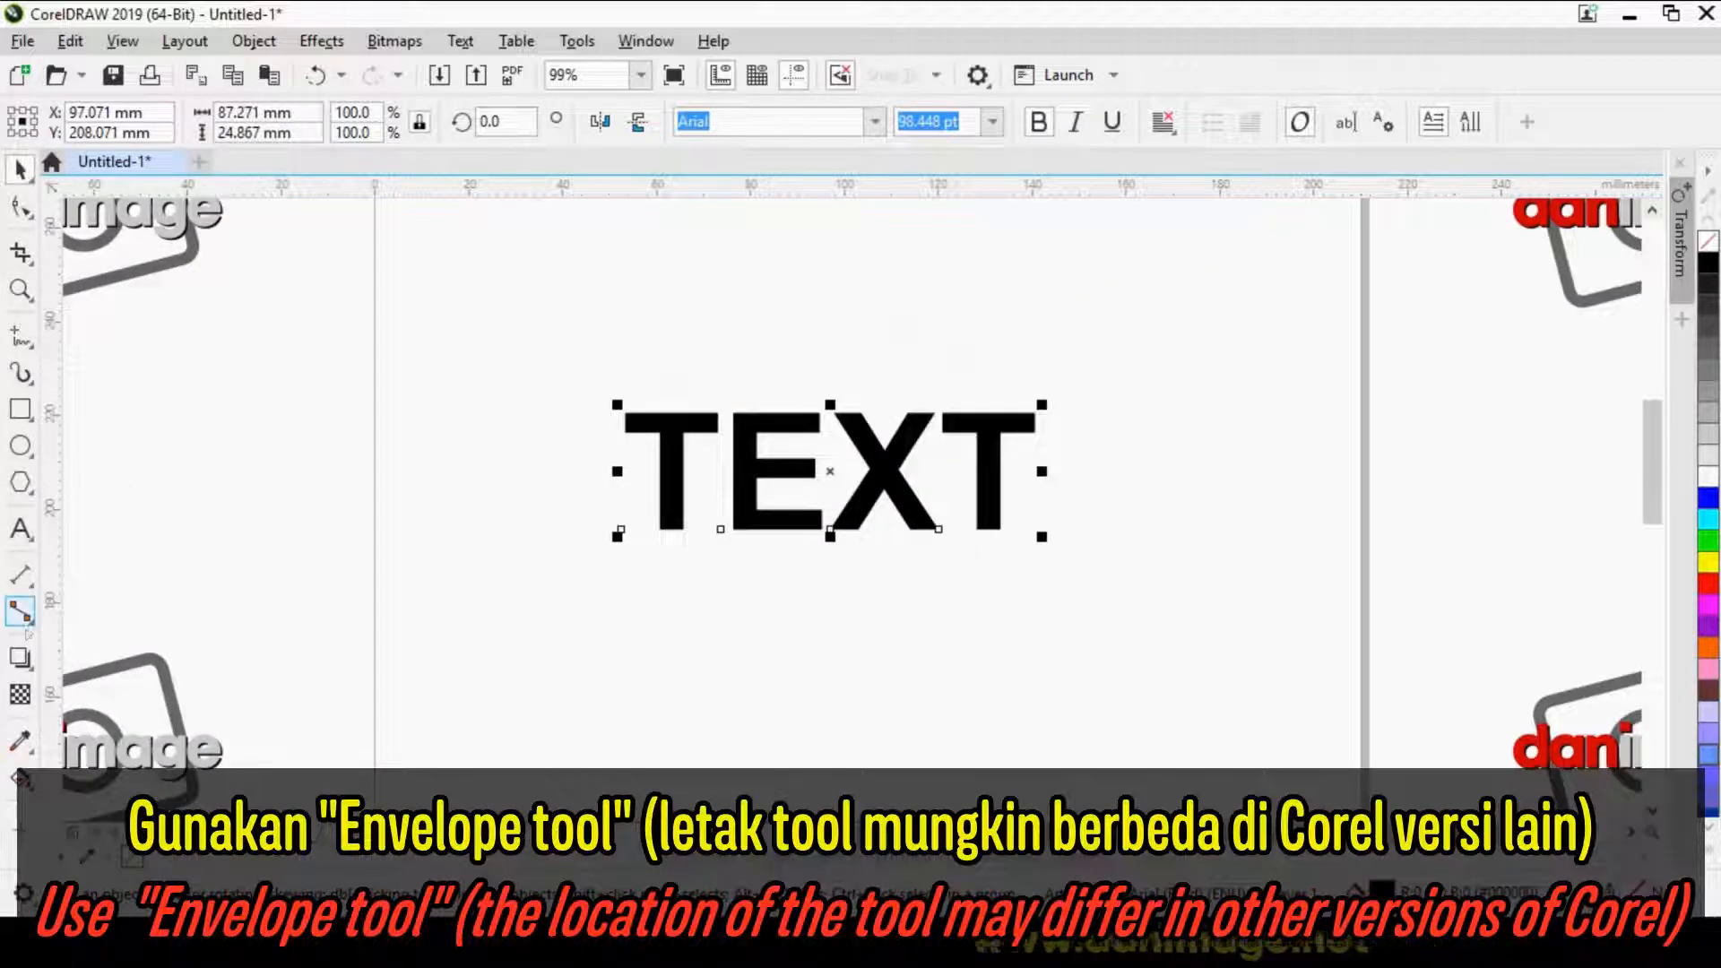
{"action": "left_click", "coordinate": [34, 670]}
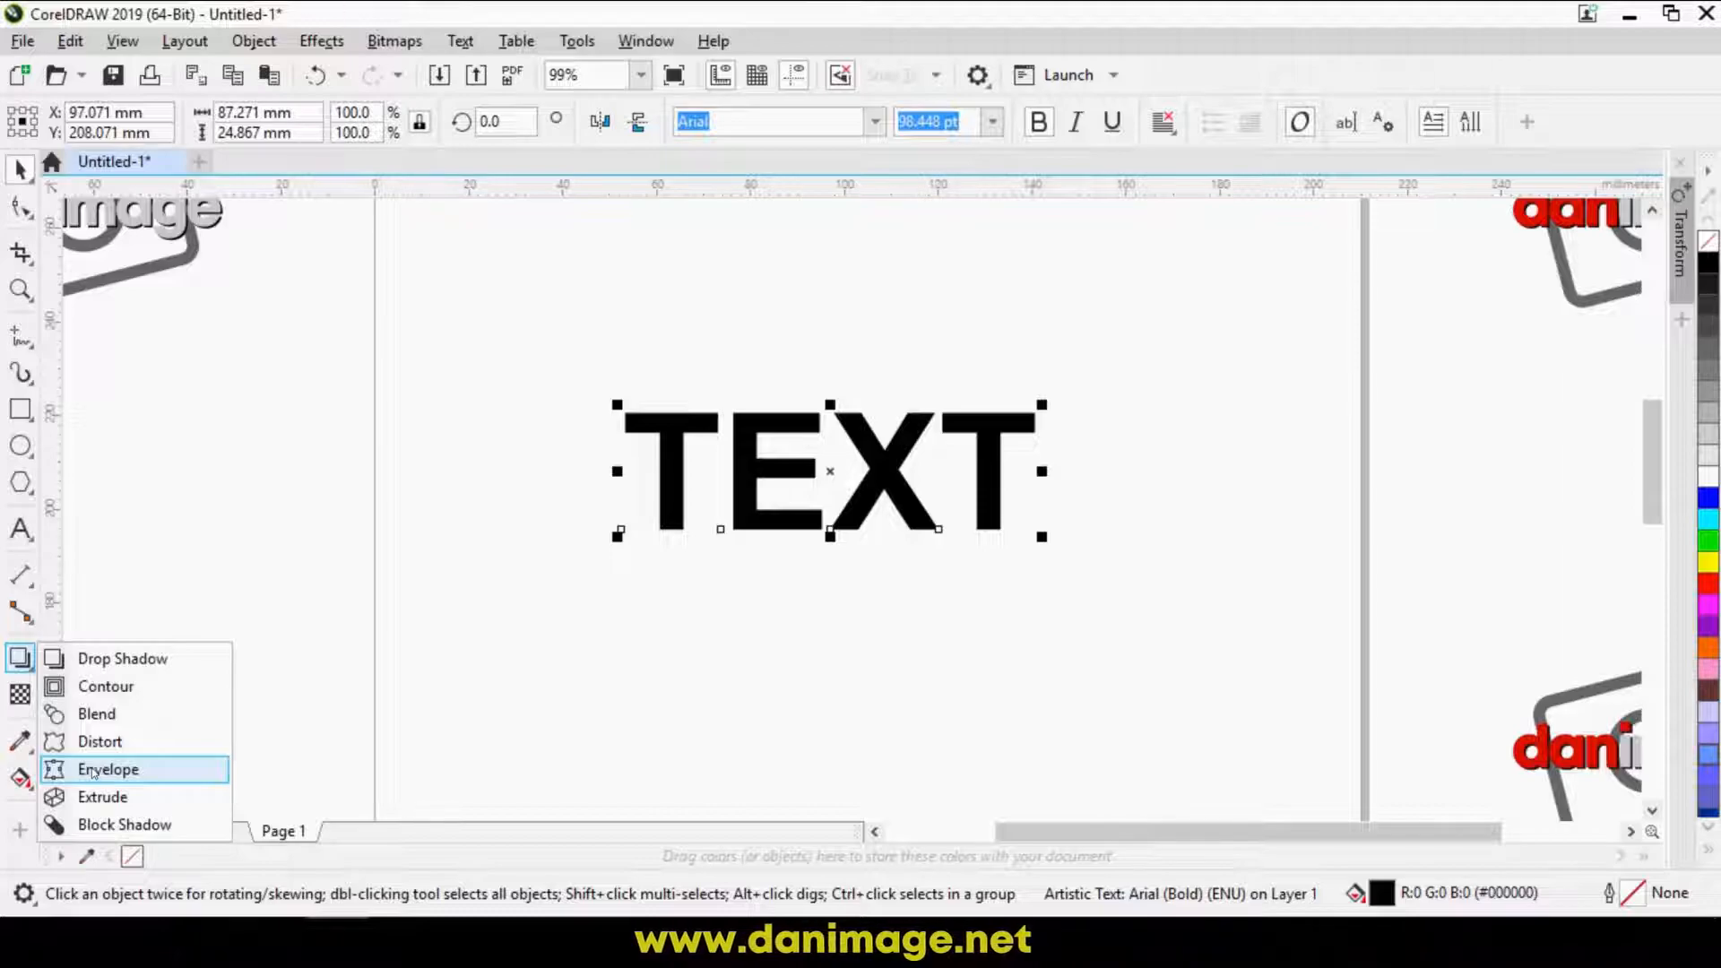
{"action": "left_click", "coordinate": [93, 772]}
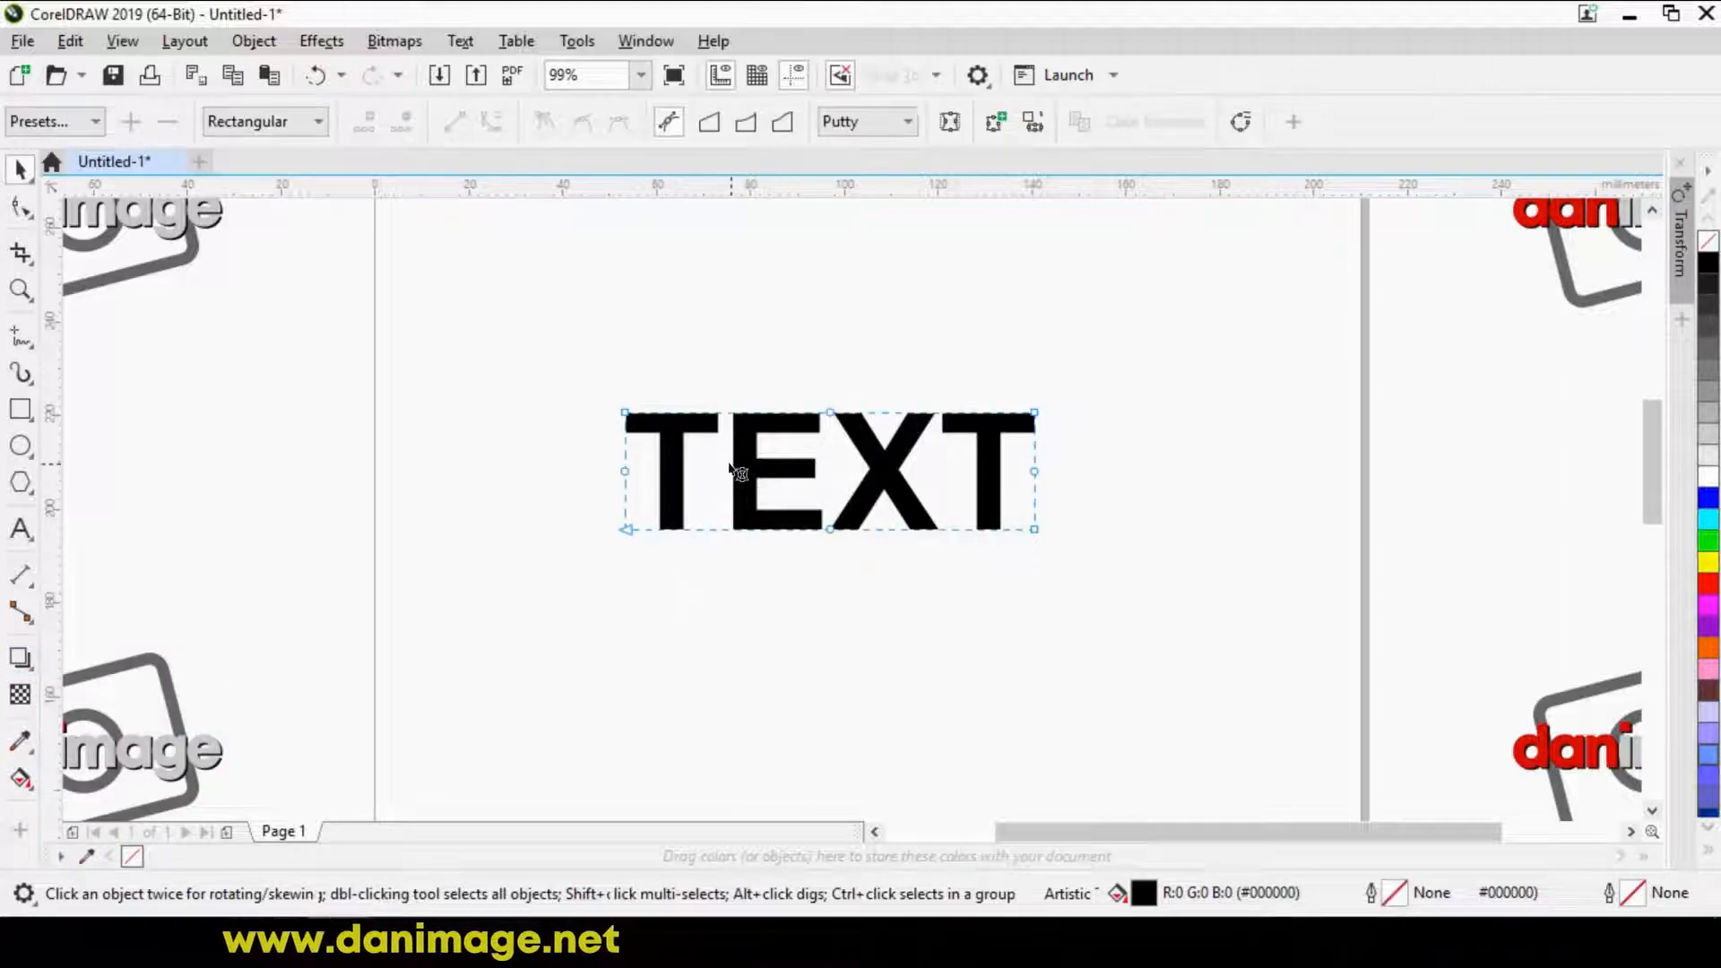
{"action": "left_click_drag", "start_coordinate": [851, 437], "coordinate": [852, 440]}
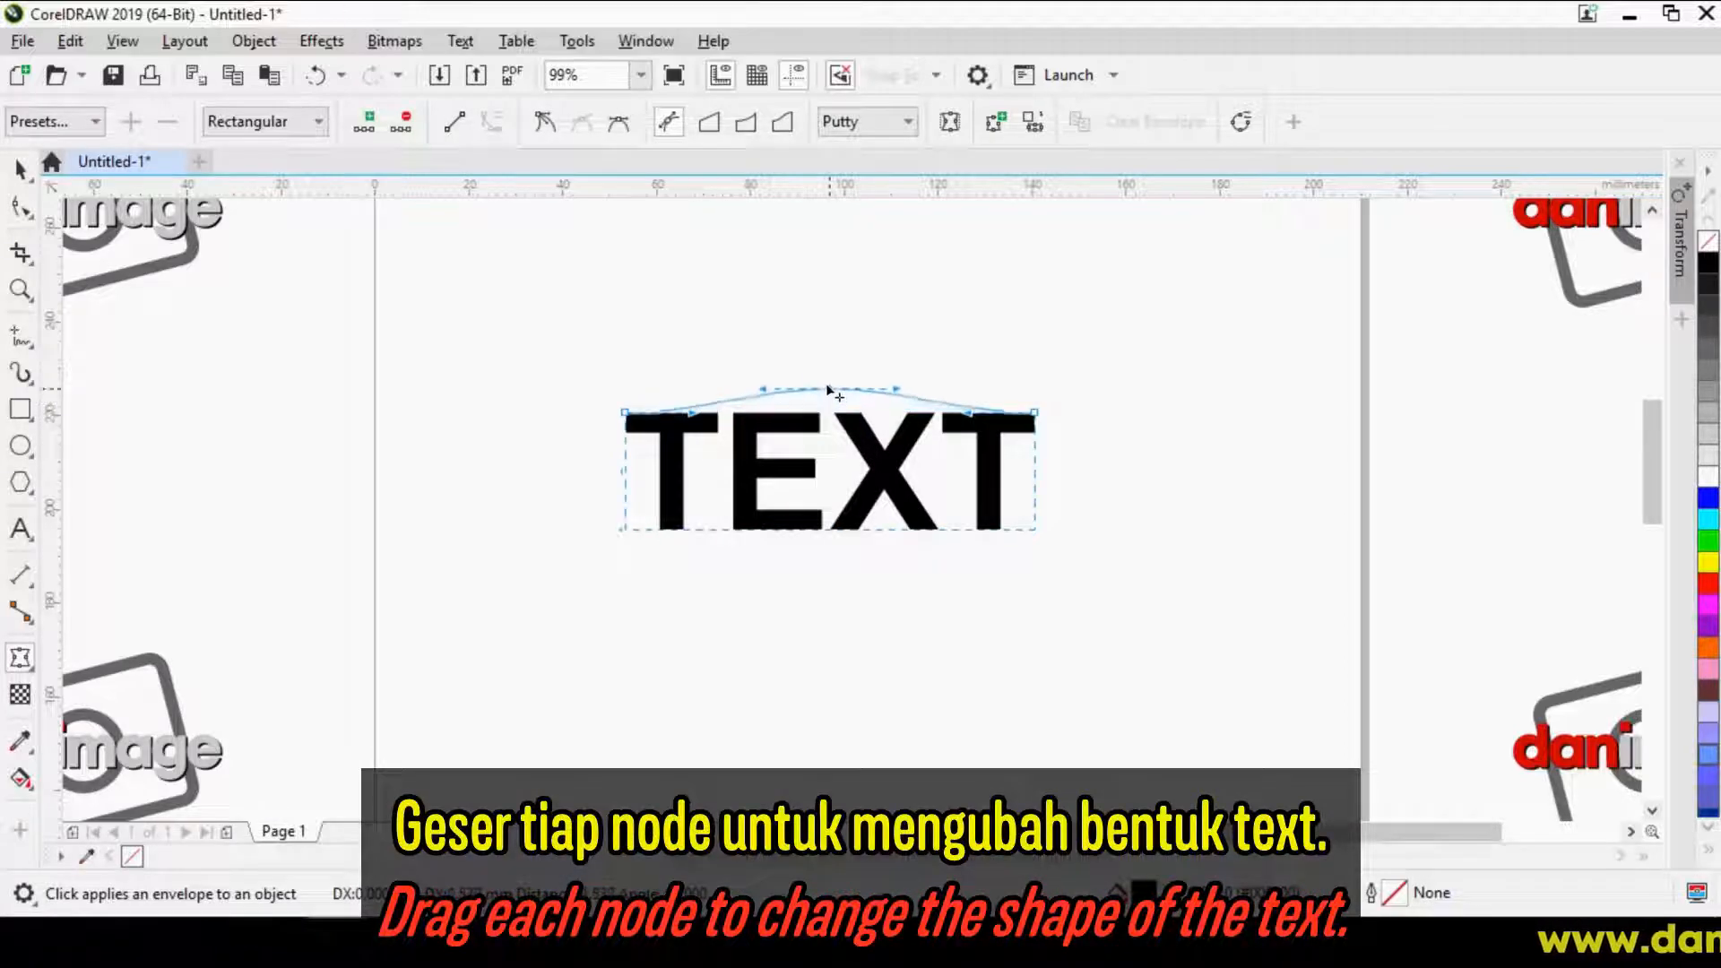
{"action": "left_click_drag", "start_coordinate": [829, 385], "coordinate": [830, 384]}
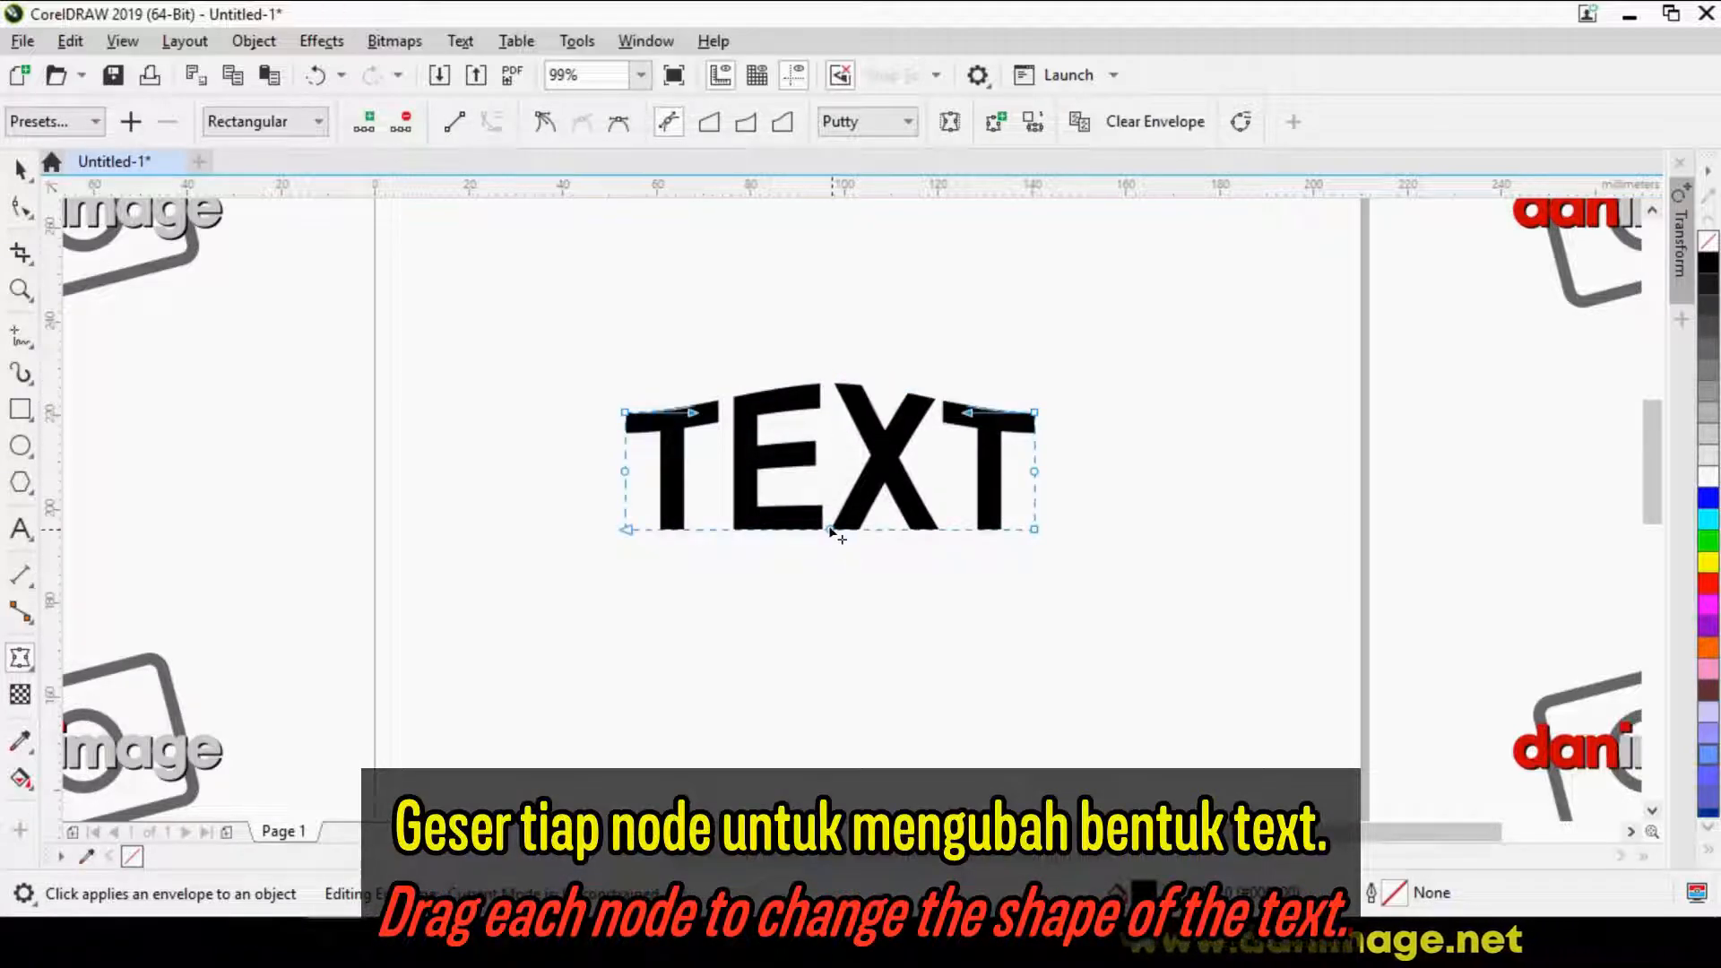
{"action": "left_click_drag", "start_coordinate": [829, 531], "coordinate": [828, 560]}
{"action": "left_click_drag", "start_coordinate": [692, 529], "coordinate": [689, 547]}
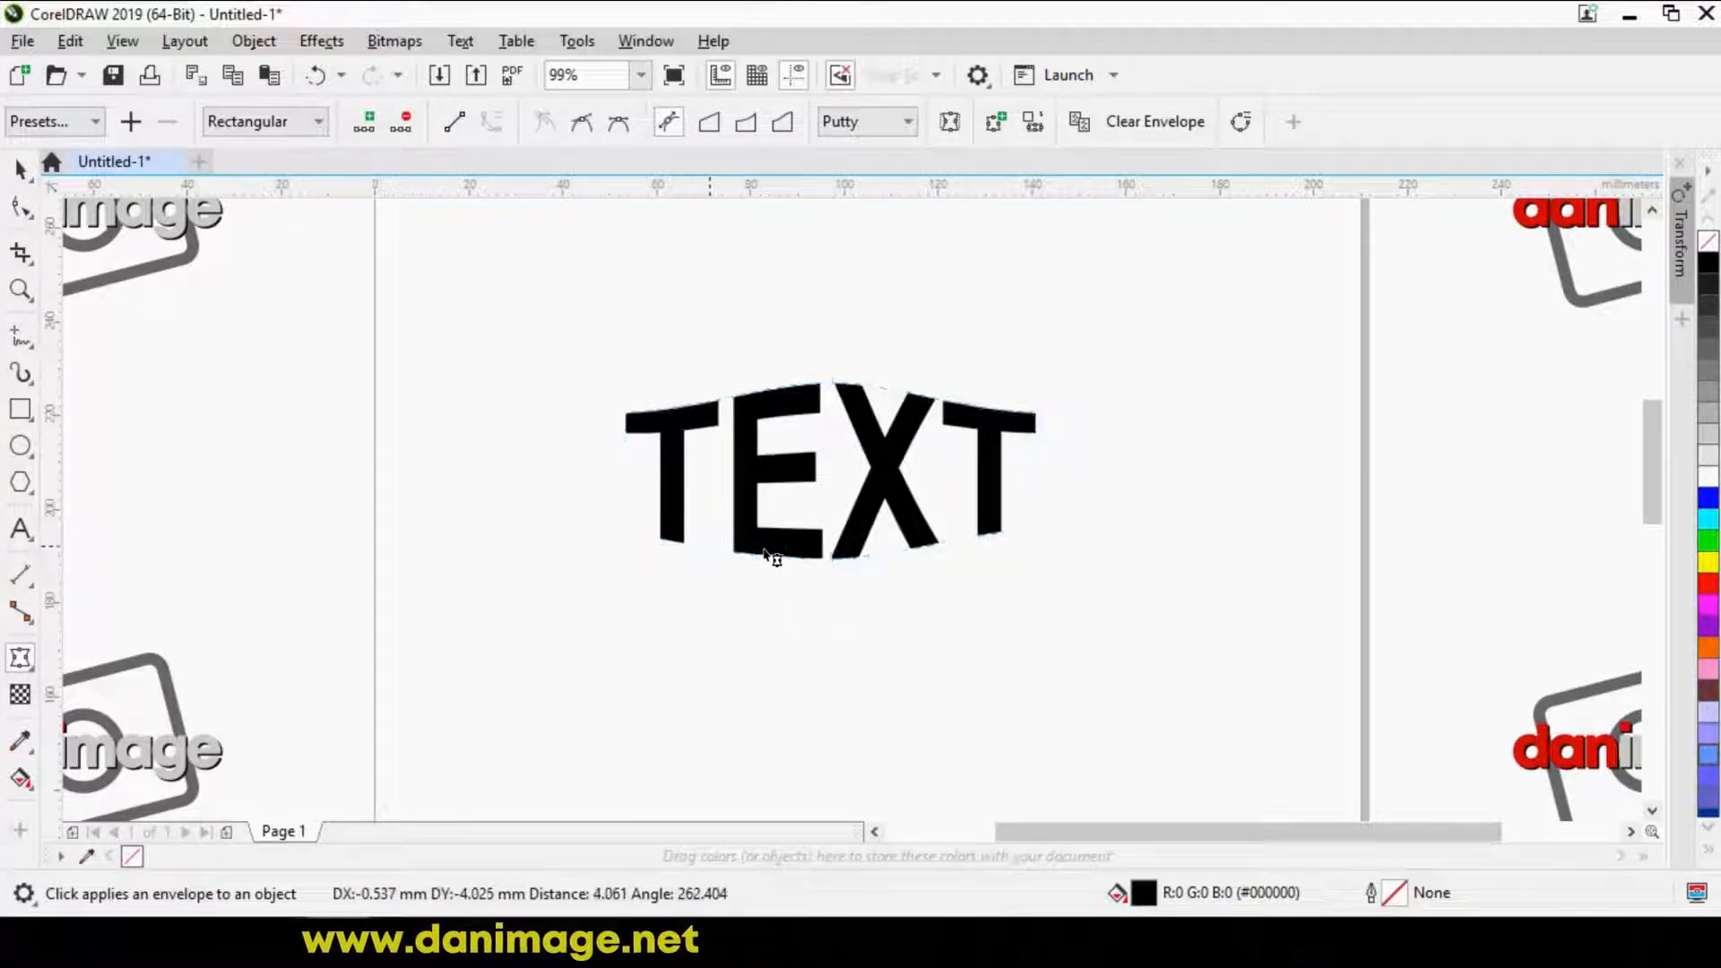
{"action": "left_click", "coordinate": [1034, 529]}
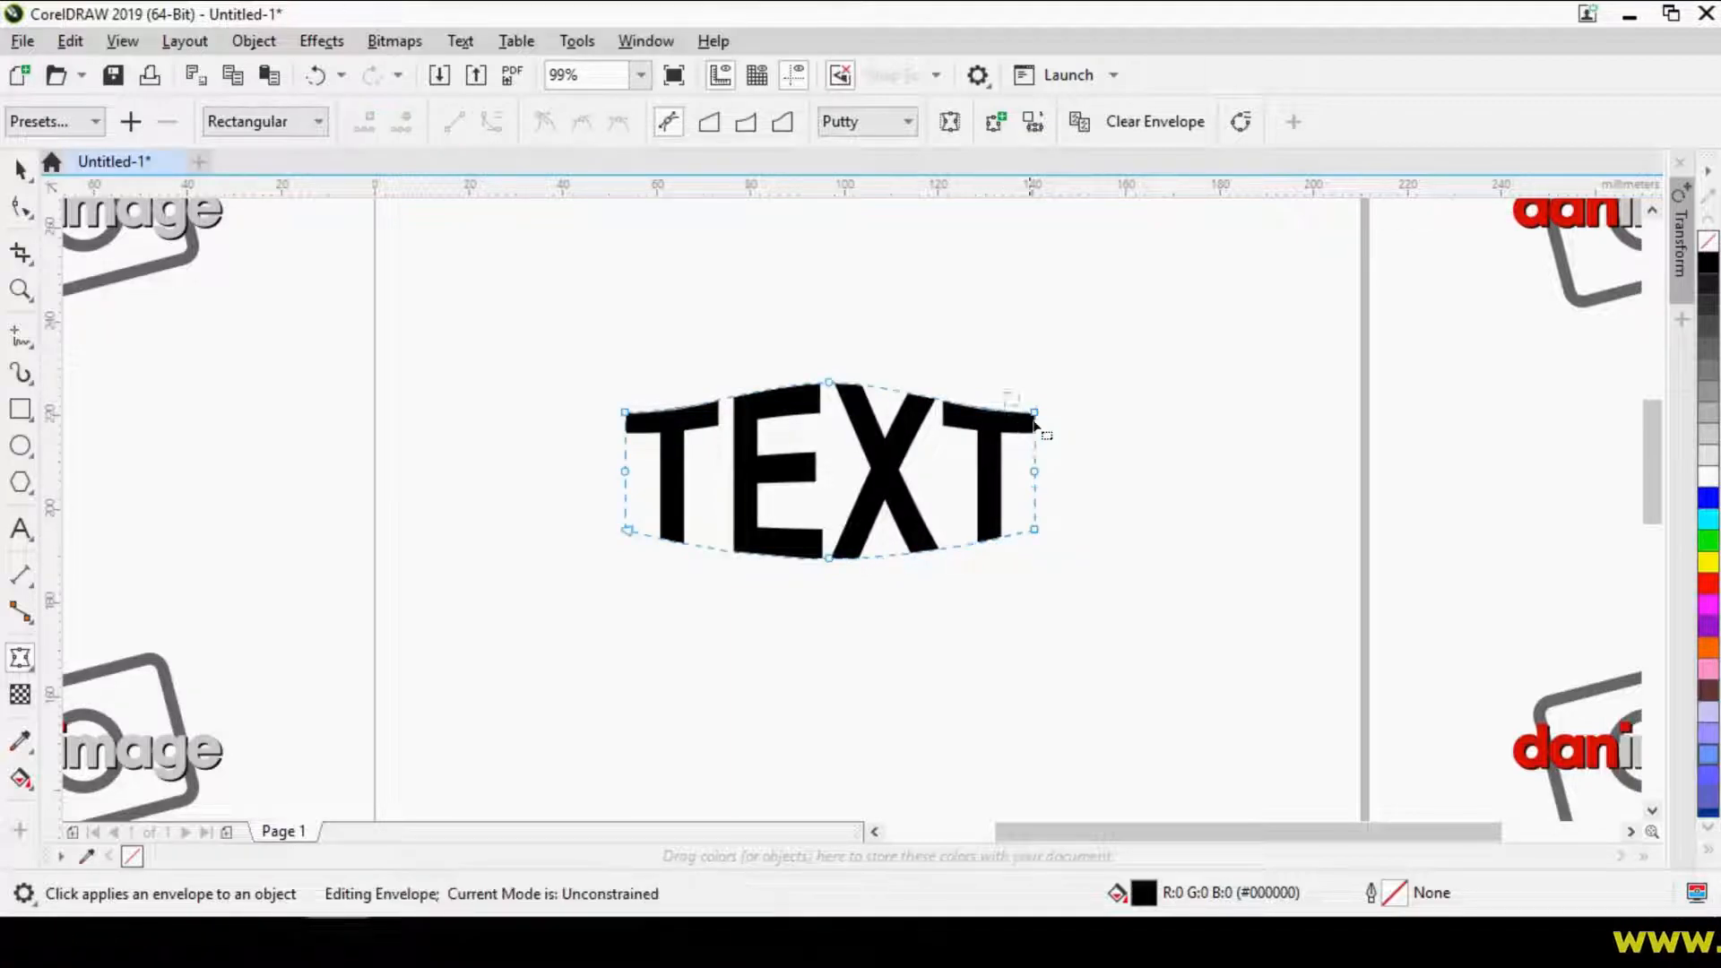
Adjust the envelope's upper corner handles for an even top curve and move the top and bottom middle nodes slightly further outward
{"action": "left_click_drag", "start_coordinate": [968, 413], "coordinate": [970, 403]}
{"action": "left_click_drag", "start_coordinate": [585, 363], "coordinate": [698, 396]}
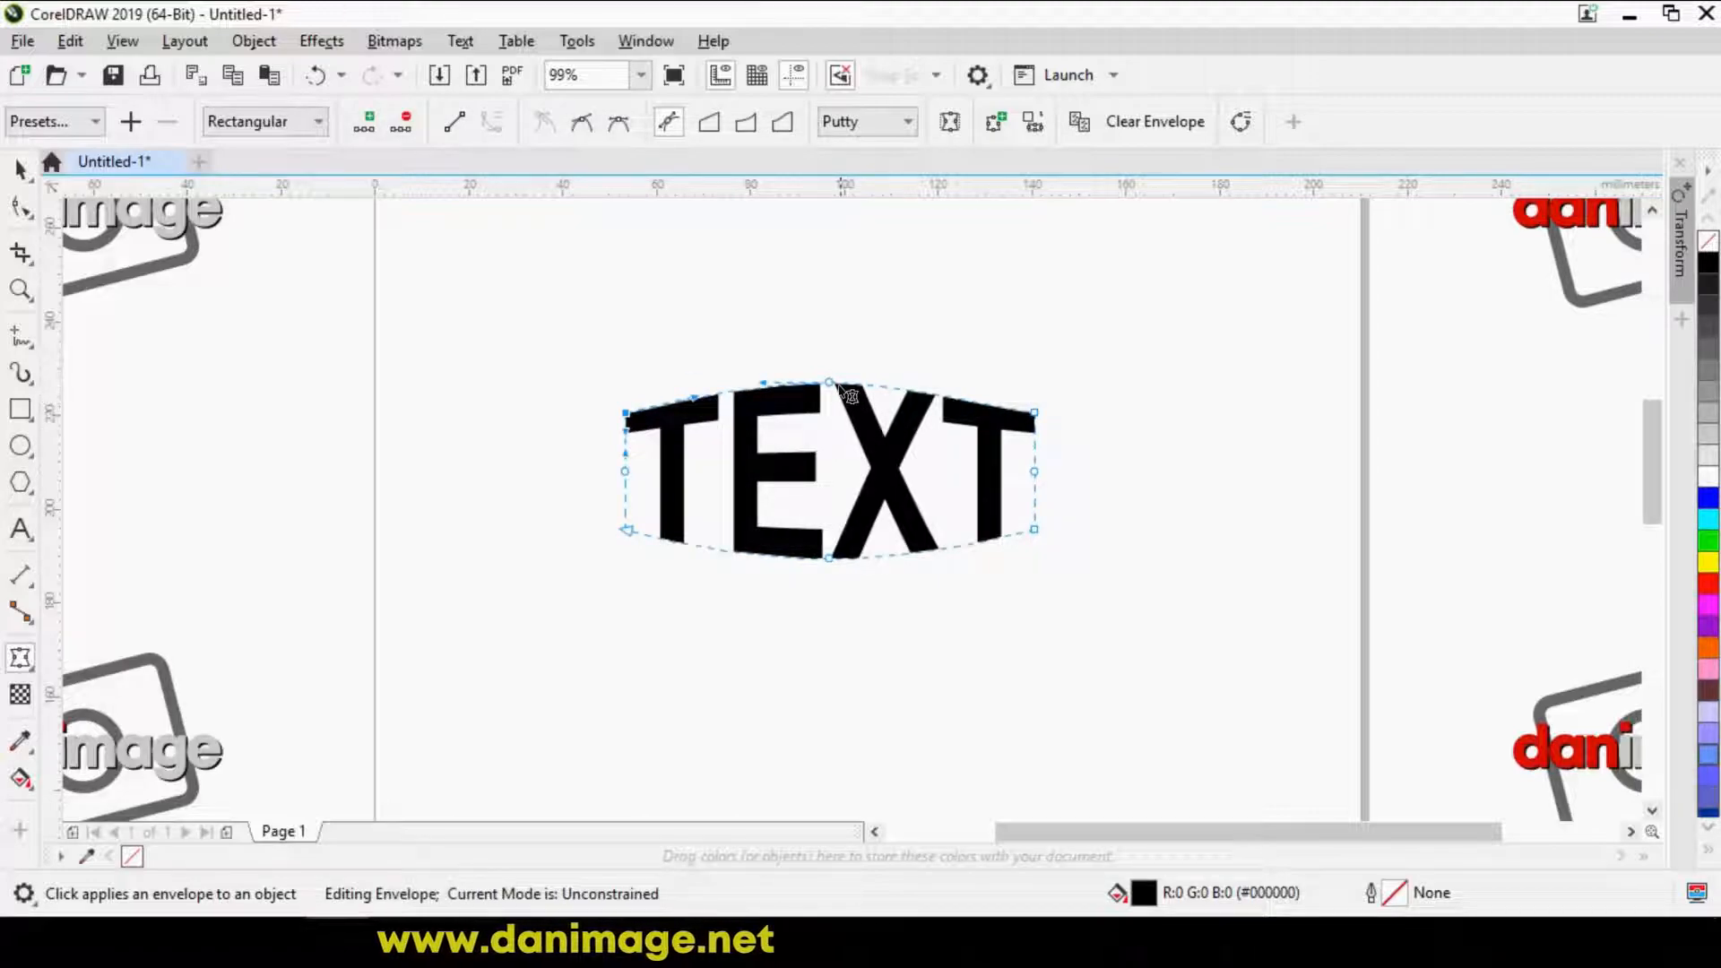
{"action": "left_click_drag", "start_coordinate": [831, 385], "coordinate": [831, 378]}
{"action": "left_click_drag", "start_coordinate": [829, 559], "coordinate": [829, 563]}
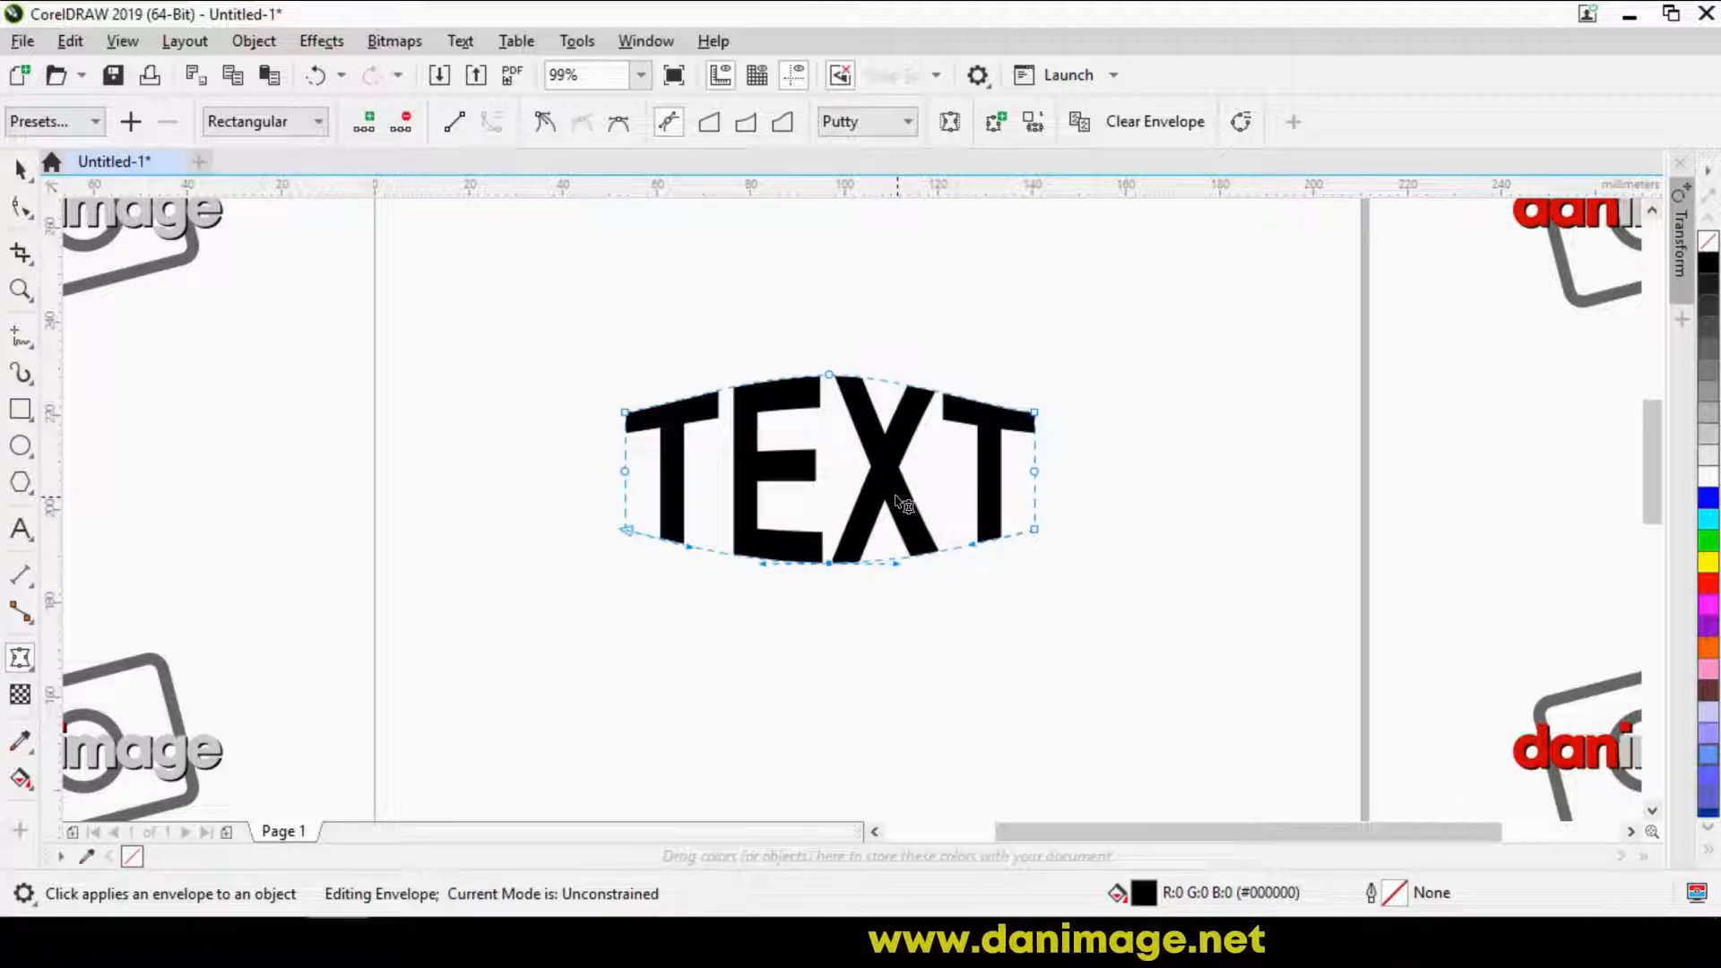
{"action": "left_click", "coordinate": [1428, 667]}
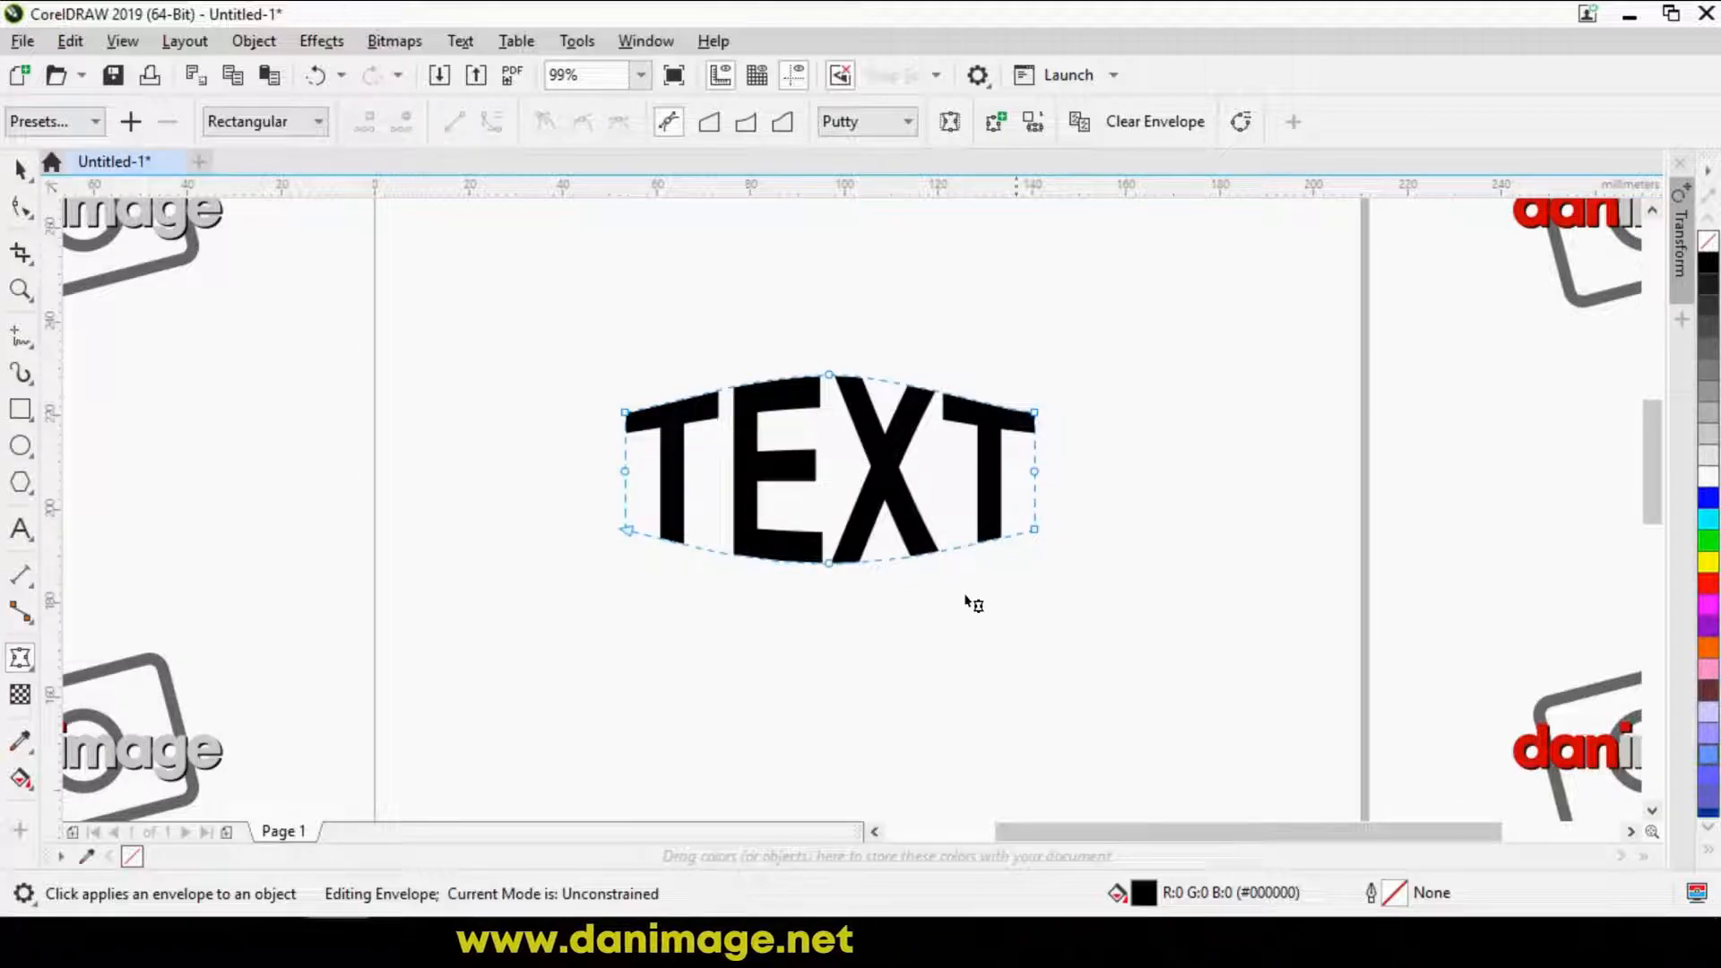
Try adding an extra node to the envelope's upper edge between the first T and the E, and reshape the curve there
{"action": "double_click", "coordinate": [717, 377]}
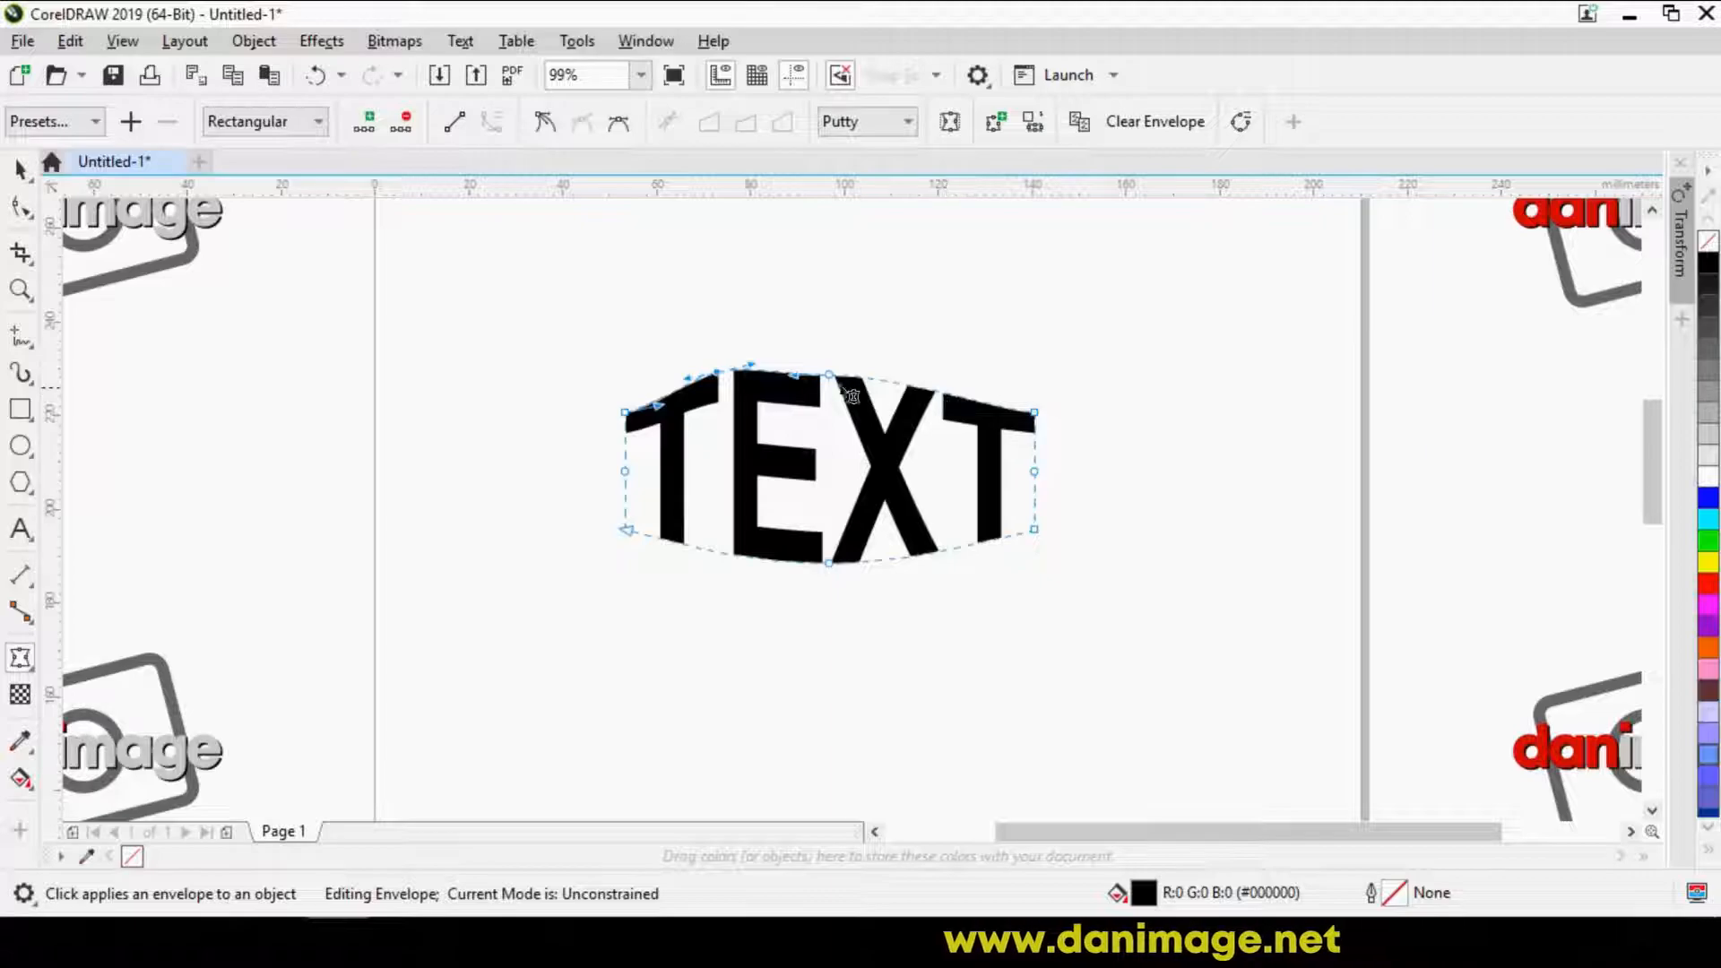
{"action": "left_click_drag", "start_coordinate": [726, 381], "coordinate": [717, 396]}
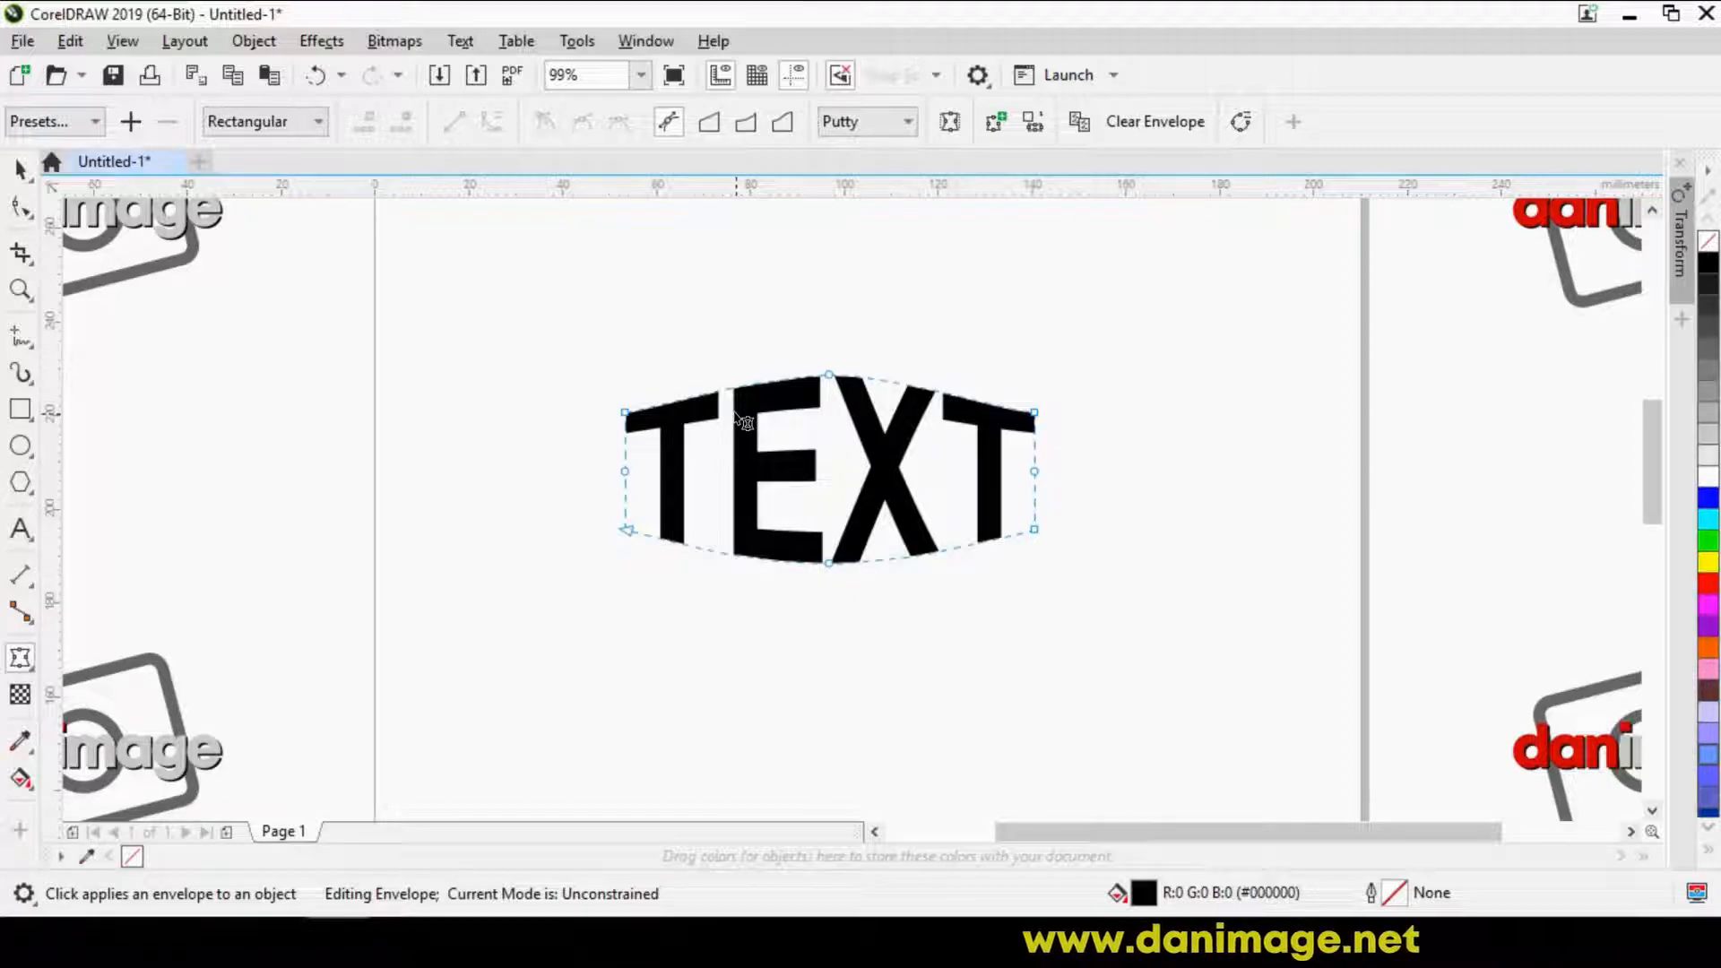
{"action": "key", "text": "space"}
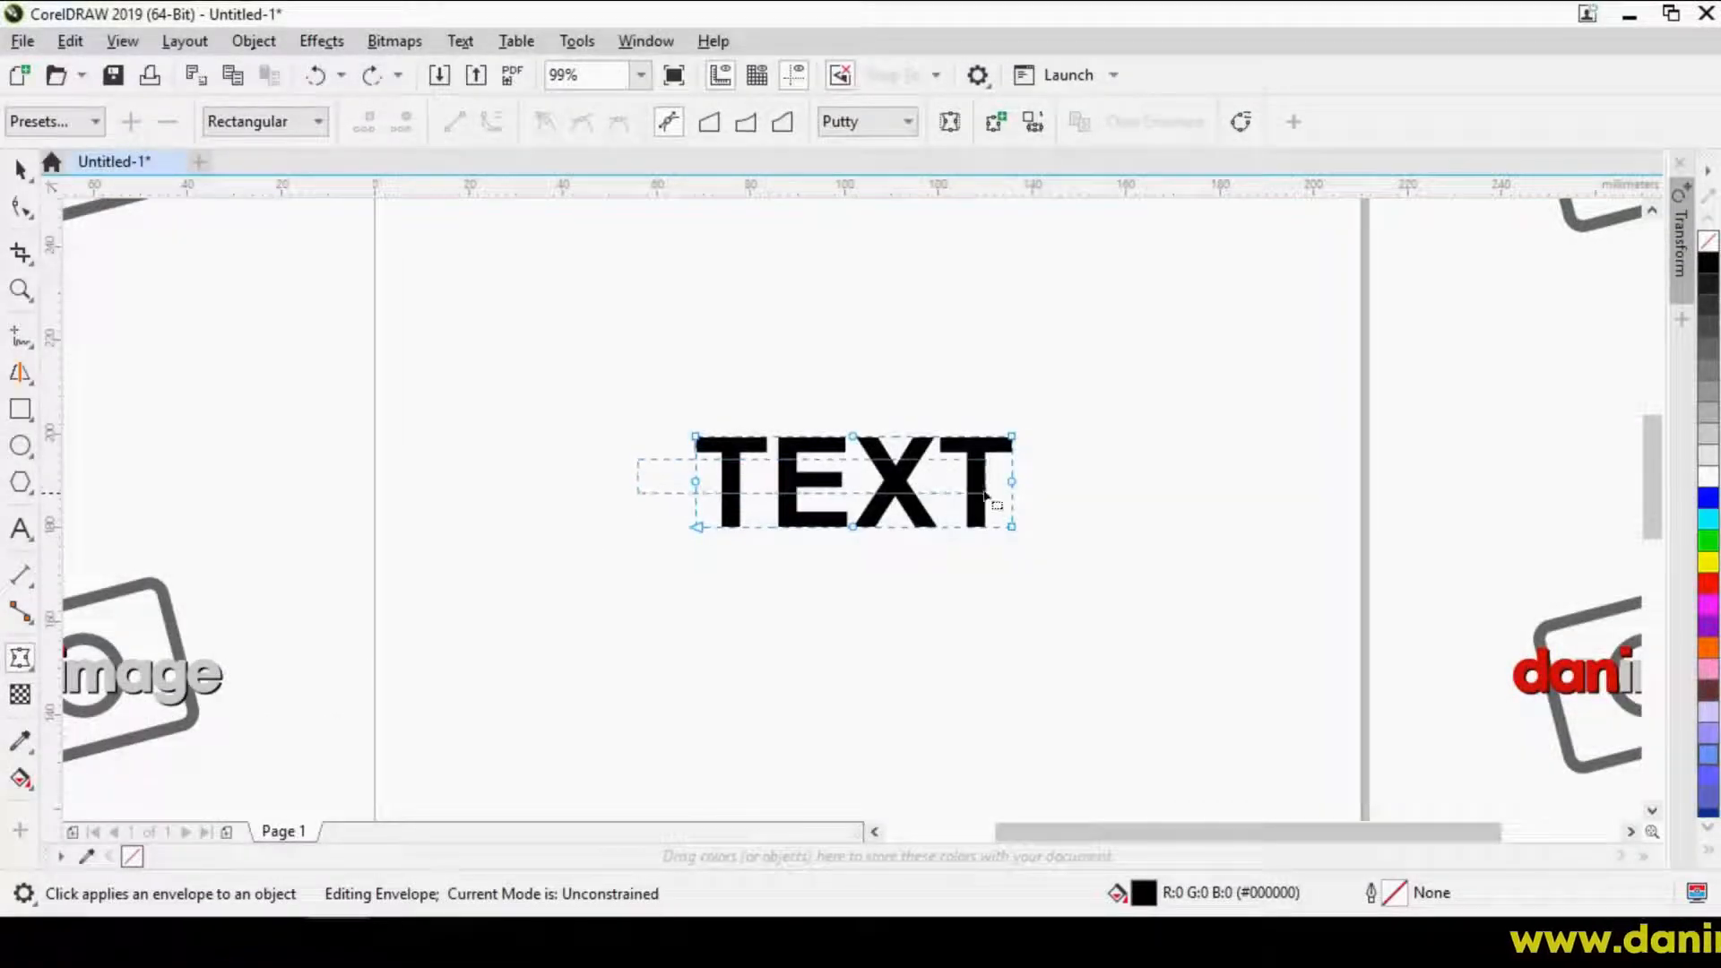
Delete the middle nodes on all four sides of the text's envelope and convert the remaining segments to straight lines
{"action": "left_click_drag", "start_coordinate": [1030, 493], "coordinate": [1027, 499]}
{"action": "key", "text": "Delete"}
{"action": "left_click_drag", "start_coordinate": [823, 389], "coordinate": [882, 588]}
{"action": "key", "text": "Delete"}
{"action": "left_click_drag", "start_coordinate": [568, 353], "coordinate": [1072, 591]}
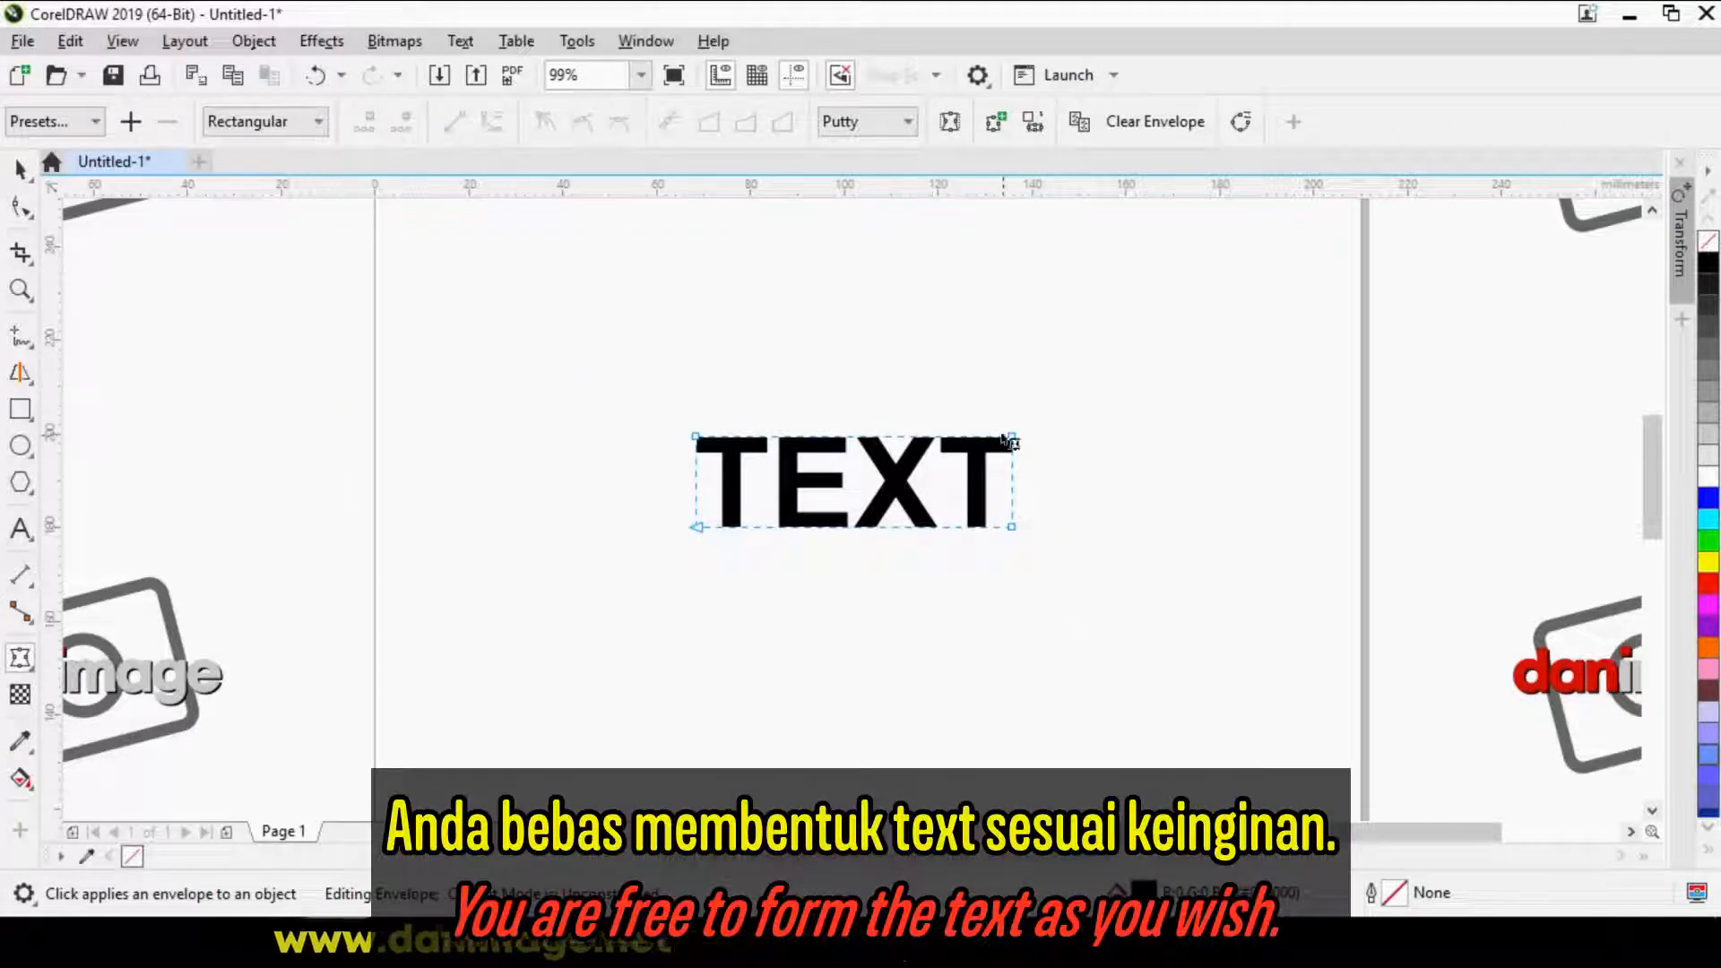
Flare the text toward its right end by moving the upper-right envelope corner up and the lower-right corner down
{"action": "left_click_drag", "start_coordinate": [1010, 438], "coordinate": [1012, 358]}
{"action": "left_click", "coordinate": [1006, 528]}
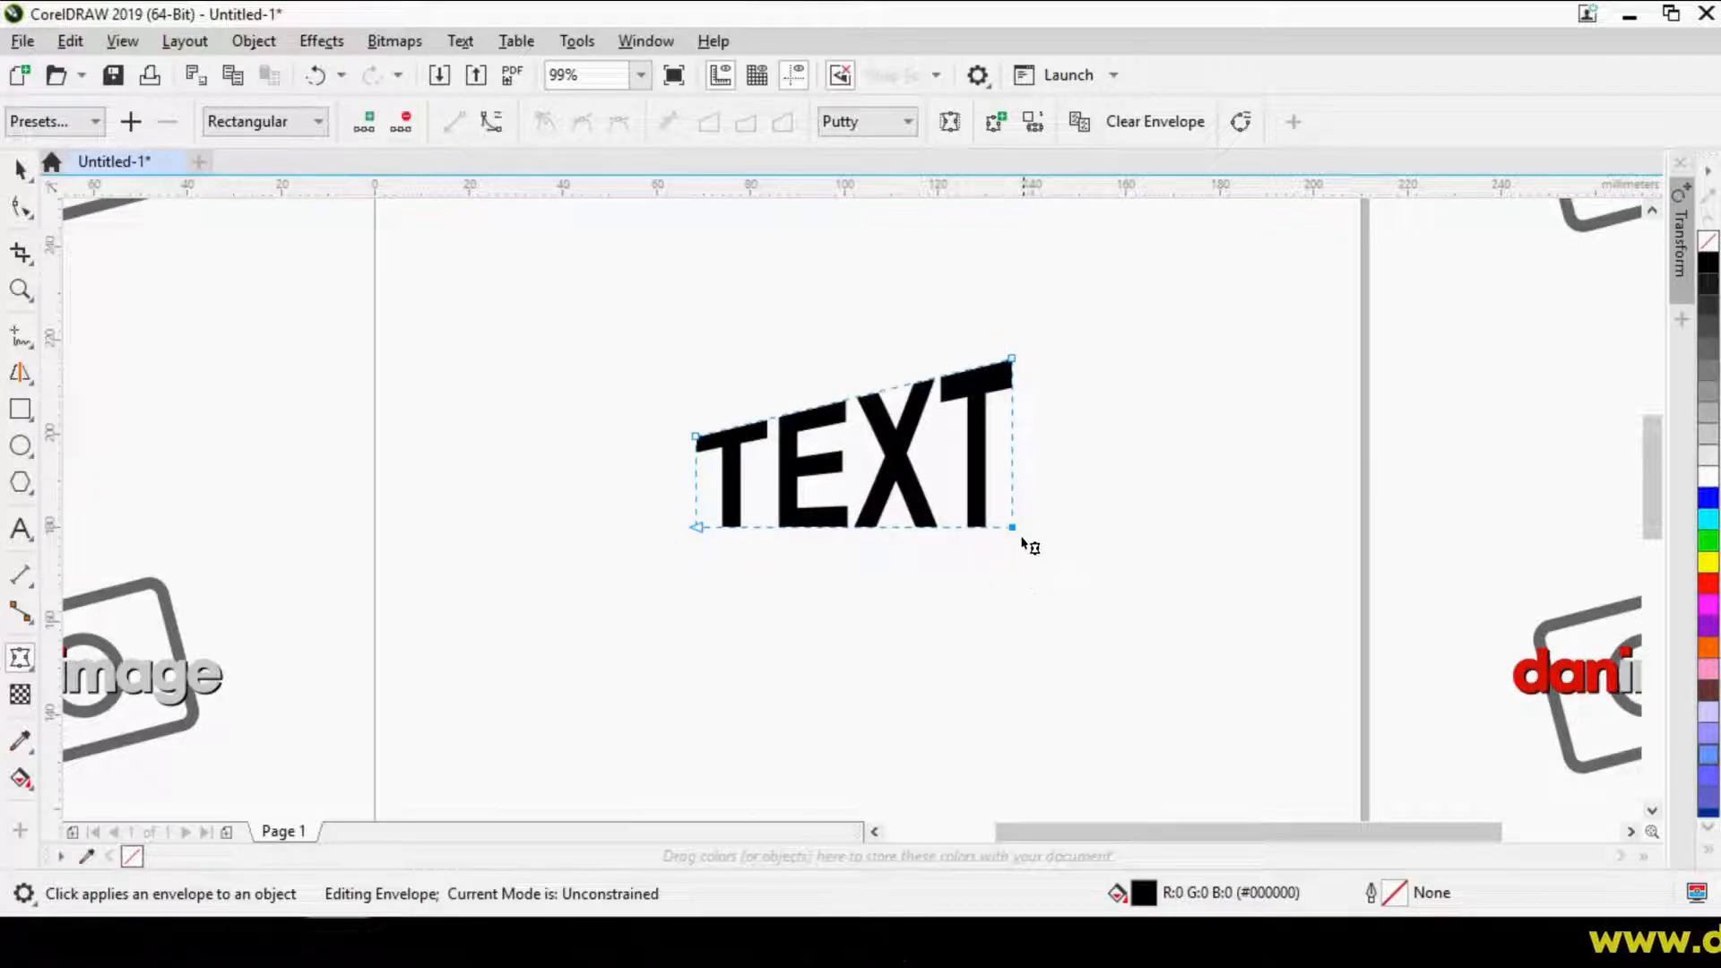
{"action": "left_click_drag", "start_coordinate": [1014, 534], "coordinate": [1013, 560]}
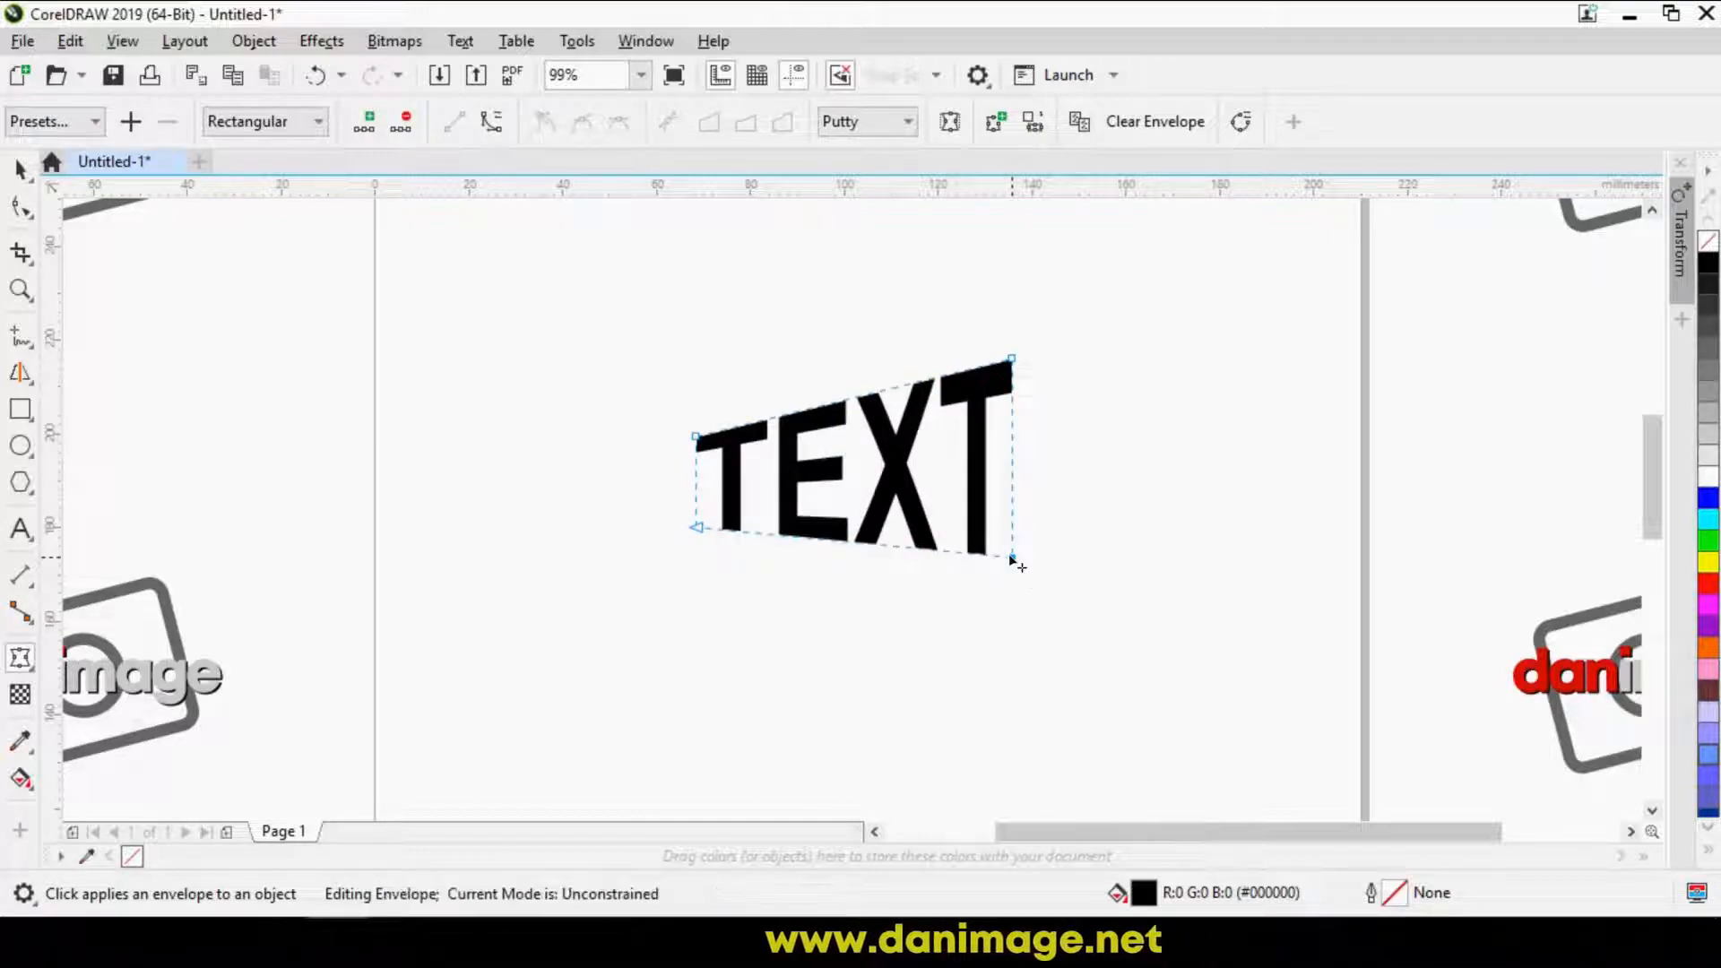
{"action": "key", "text": "space"}
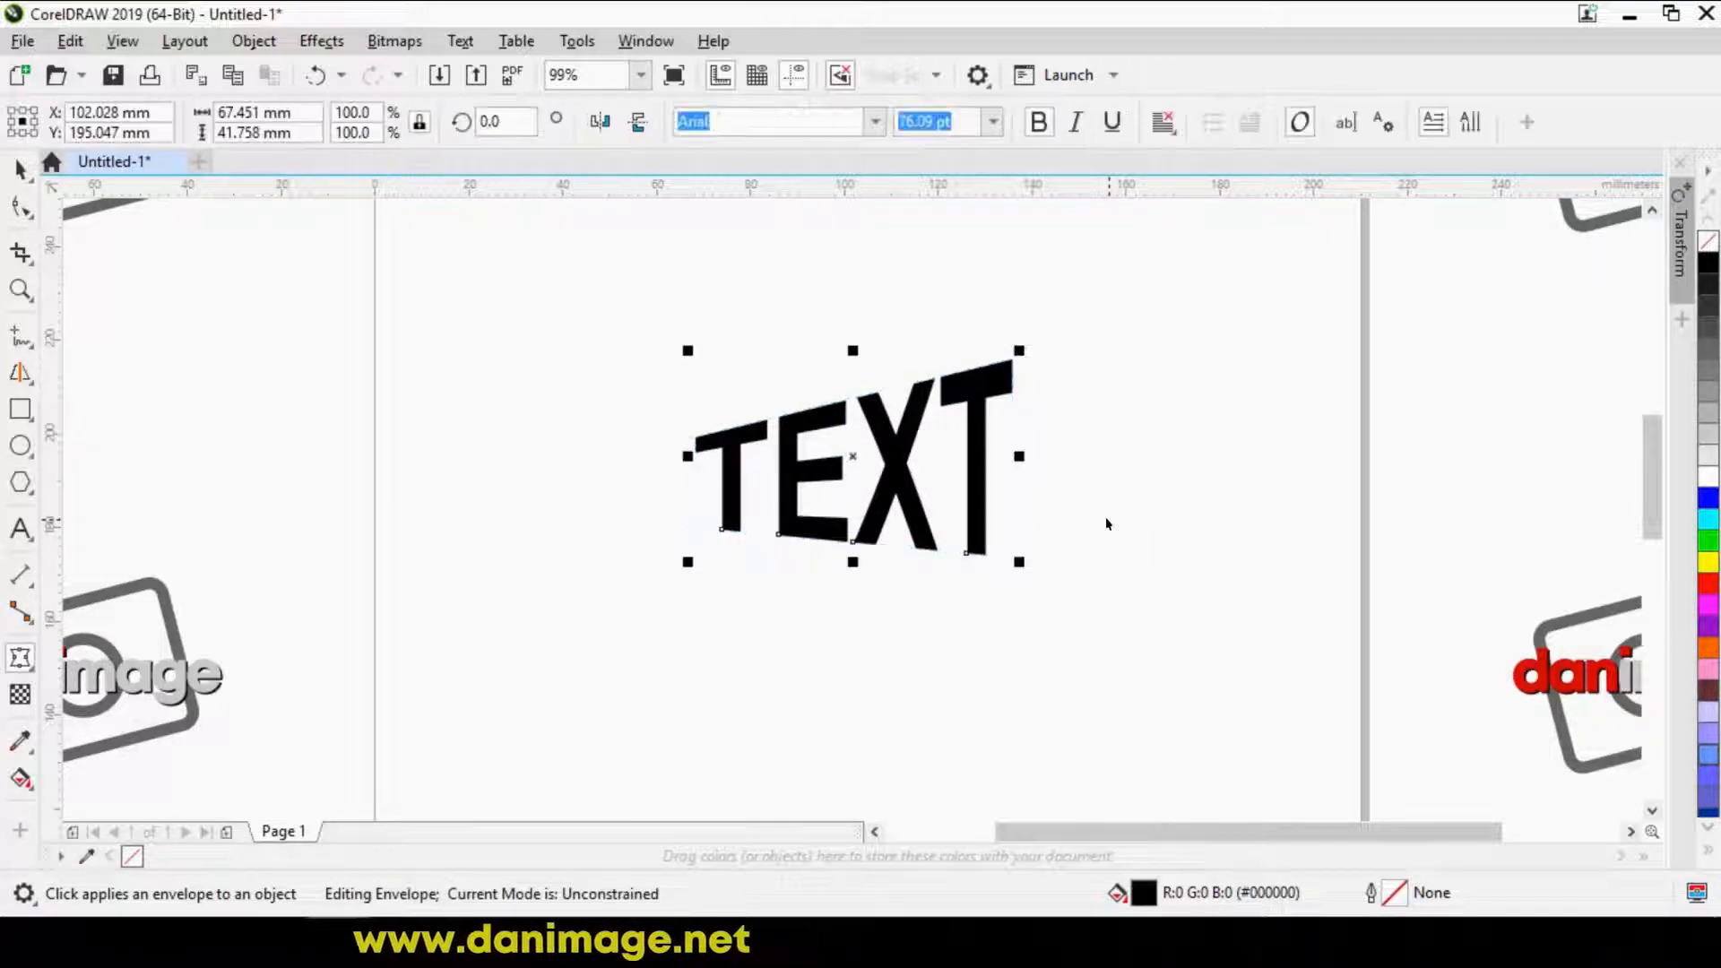
{"action": "left_click", "coordinate": [1107, 524]}
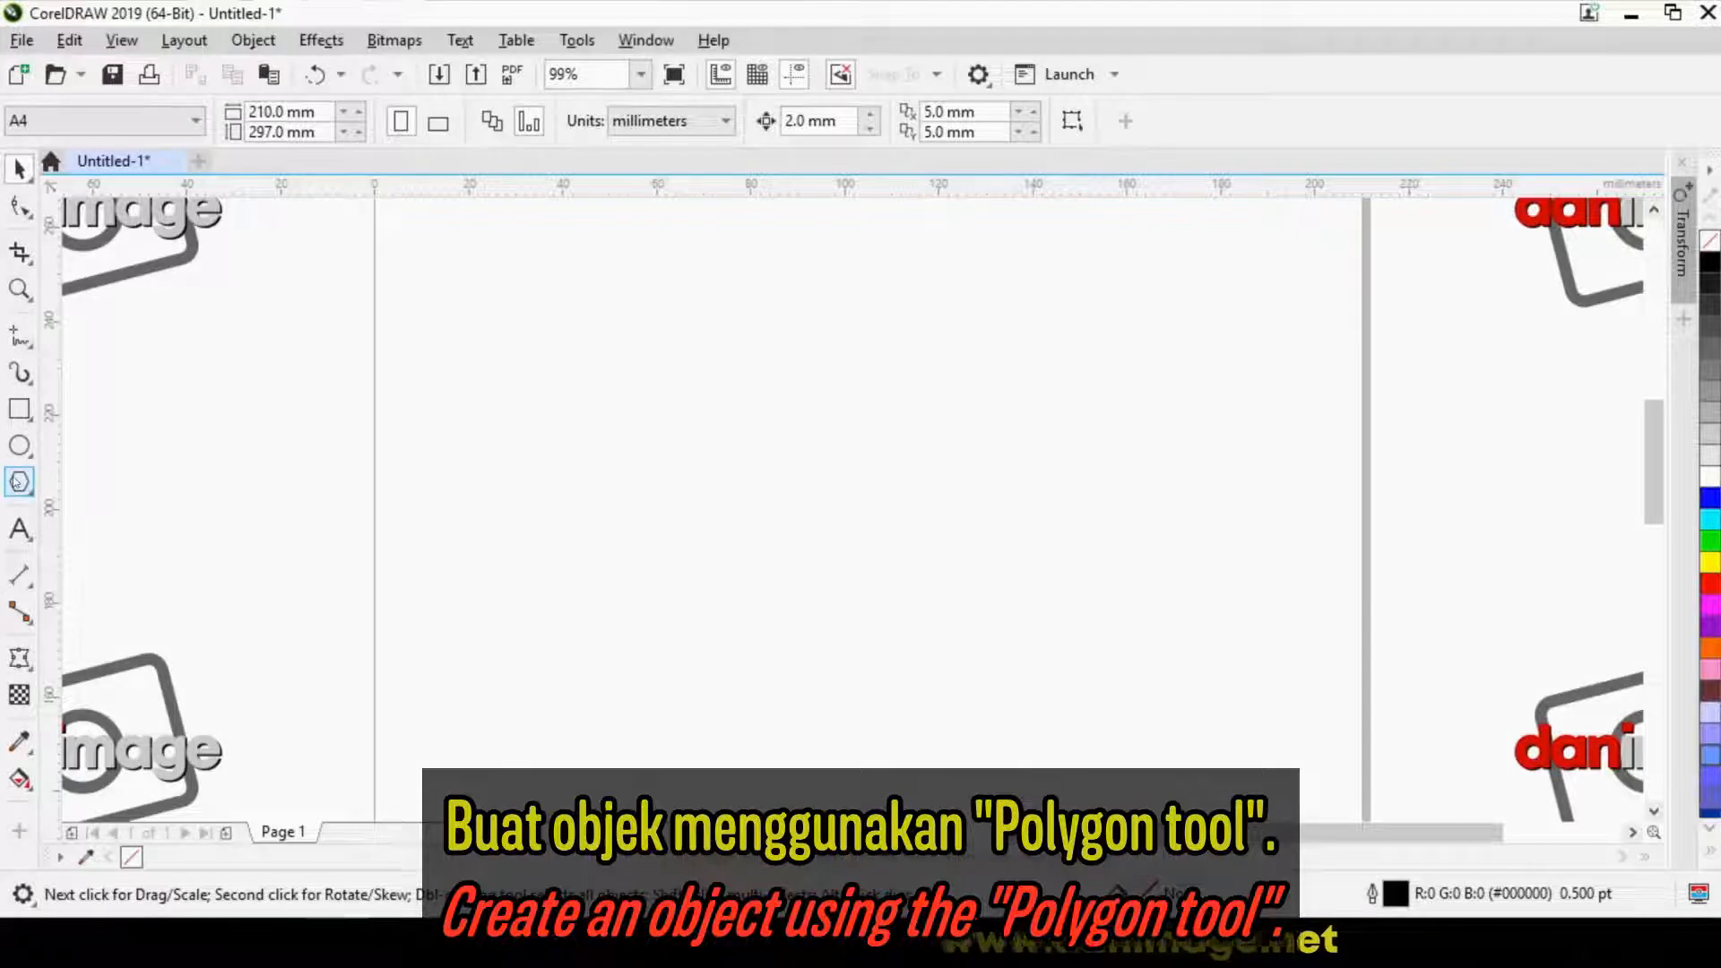
Draw a triangle about 76 mm wide and 65 mm high with the Polygon tool and set its number of sides to 6
{"action": "key", "text": "y"}
{"action": "left_click_drag", "start_coordinate": [561, 380], "coordinate": [968, 668]}
{"action": "key", "text": "space"}
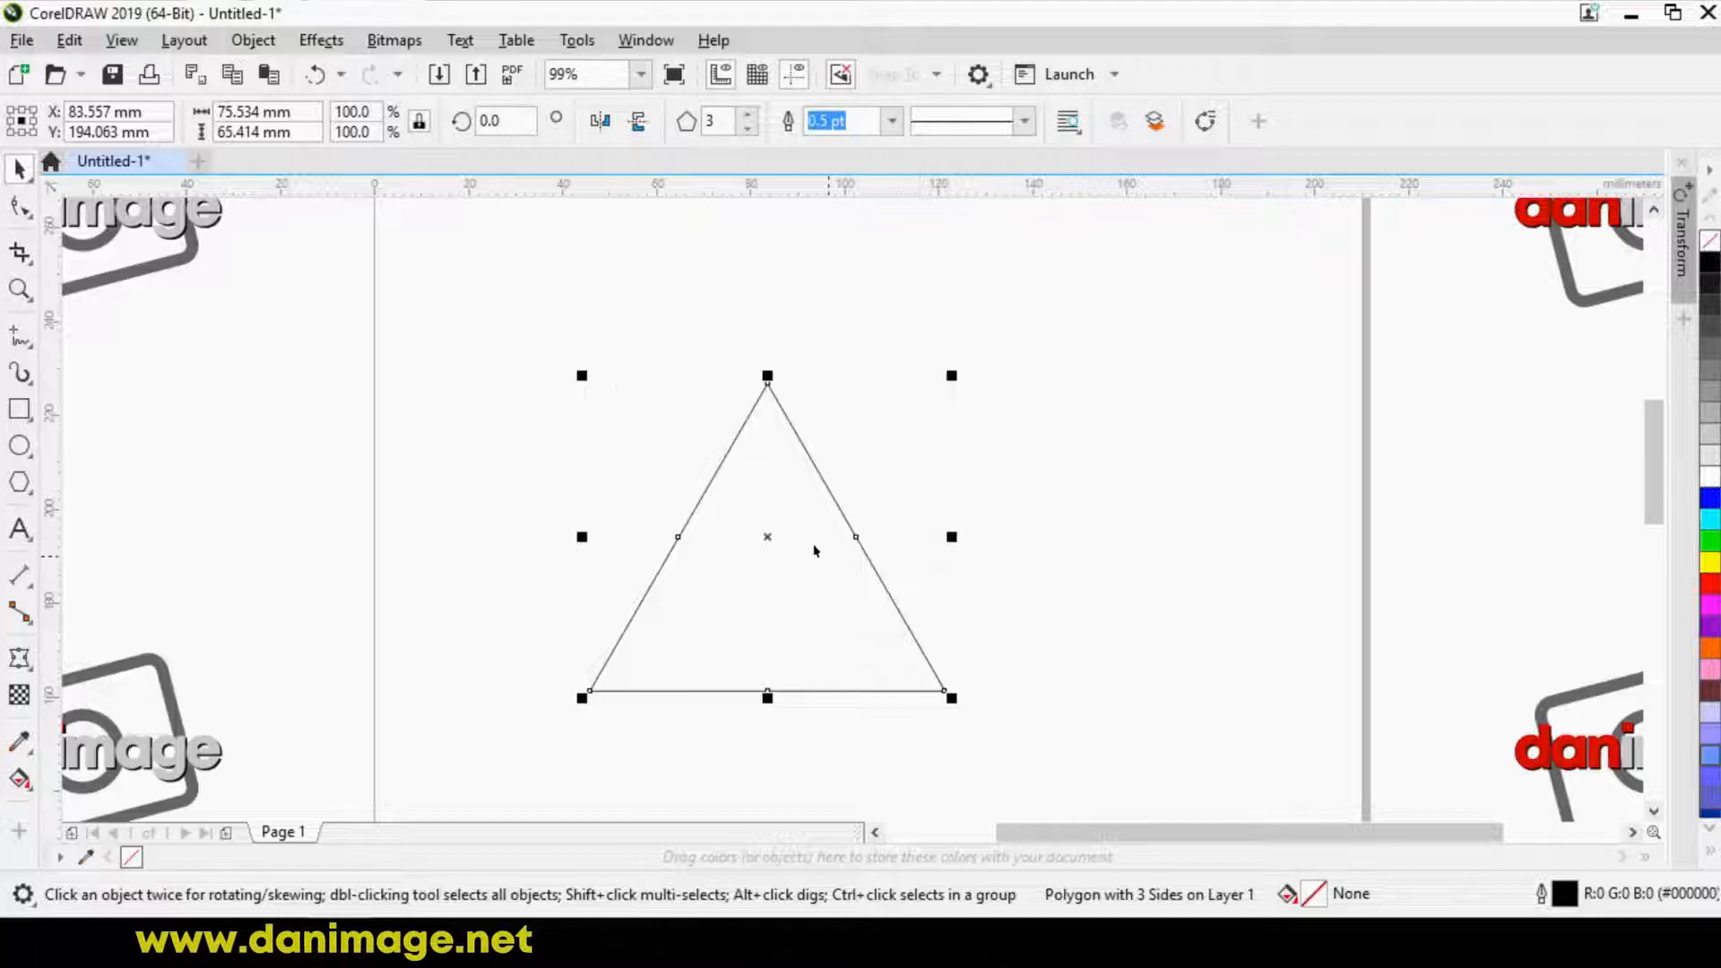
{"action": "left_click", "coordinate": [748, 116]}
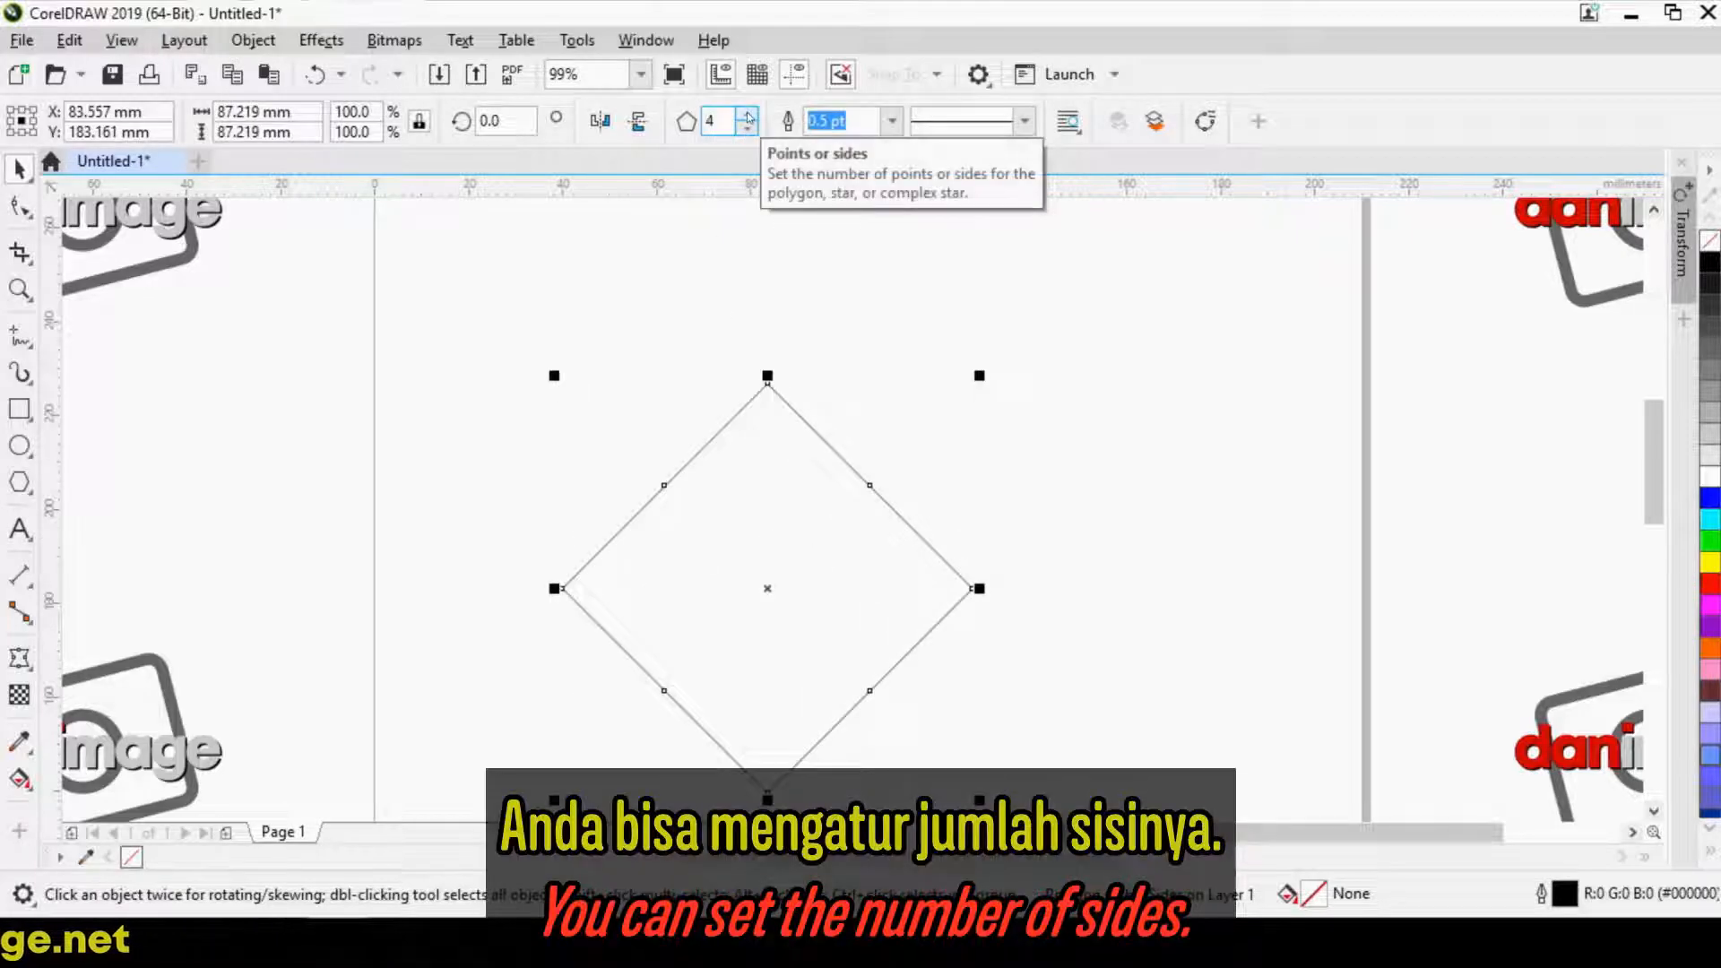
{"action": "left_click", "coordinate": [749, 116]}
{"action": "left_click", "coordinate": [748, 116]}
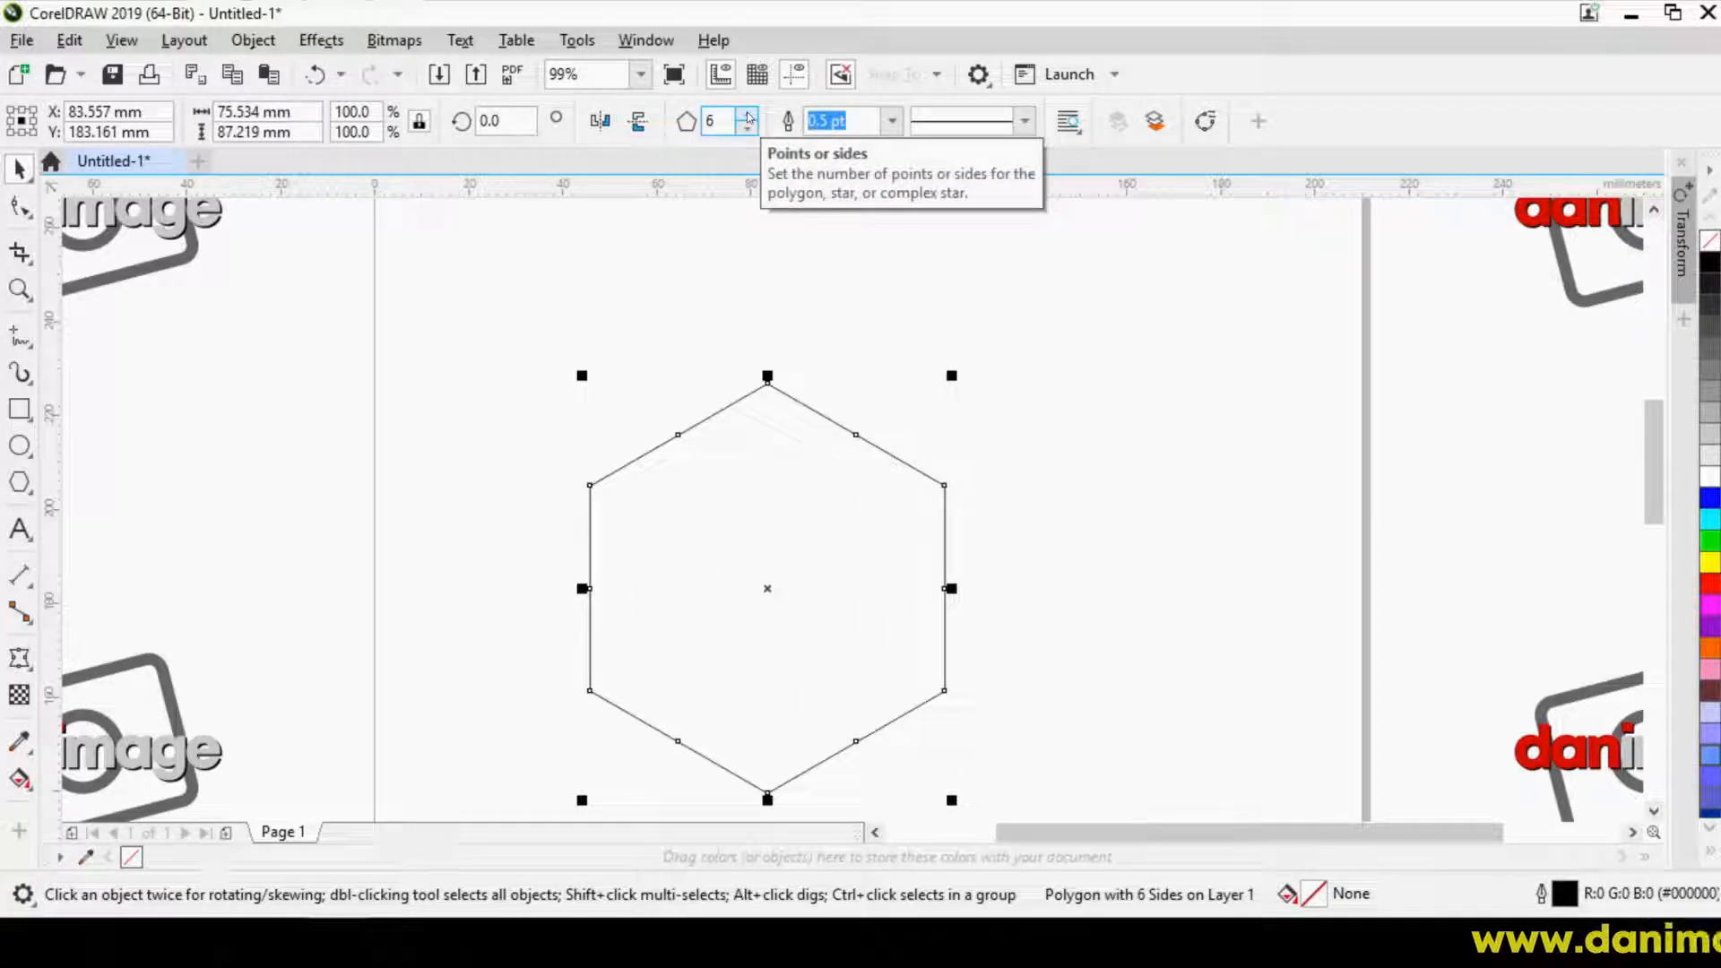
Move the hexagon up and to the right so its centre is at about X 97 mm, Y 196 mm
{"action": "left_click", "coordinate": [1079, 531]}
{"action": "left_click", "coordinate": [944, 604]}
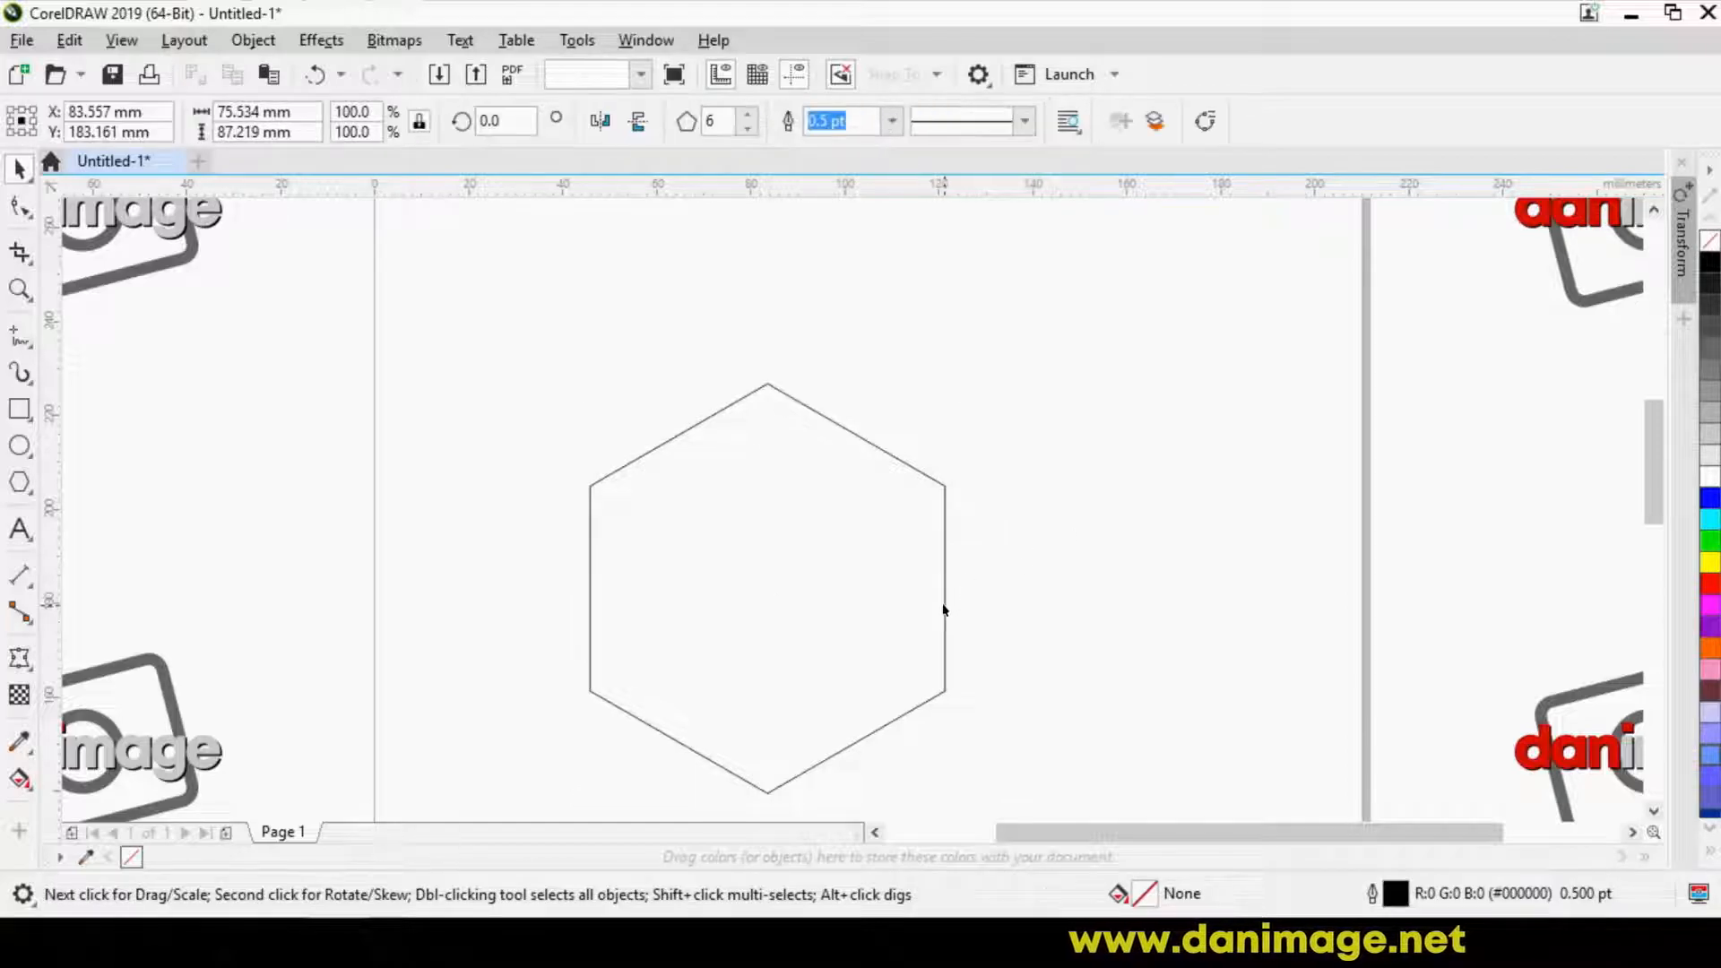
{"action": "left_click_drag", "start_coordinate": [856, 435], "coordinate": [923, 375]}
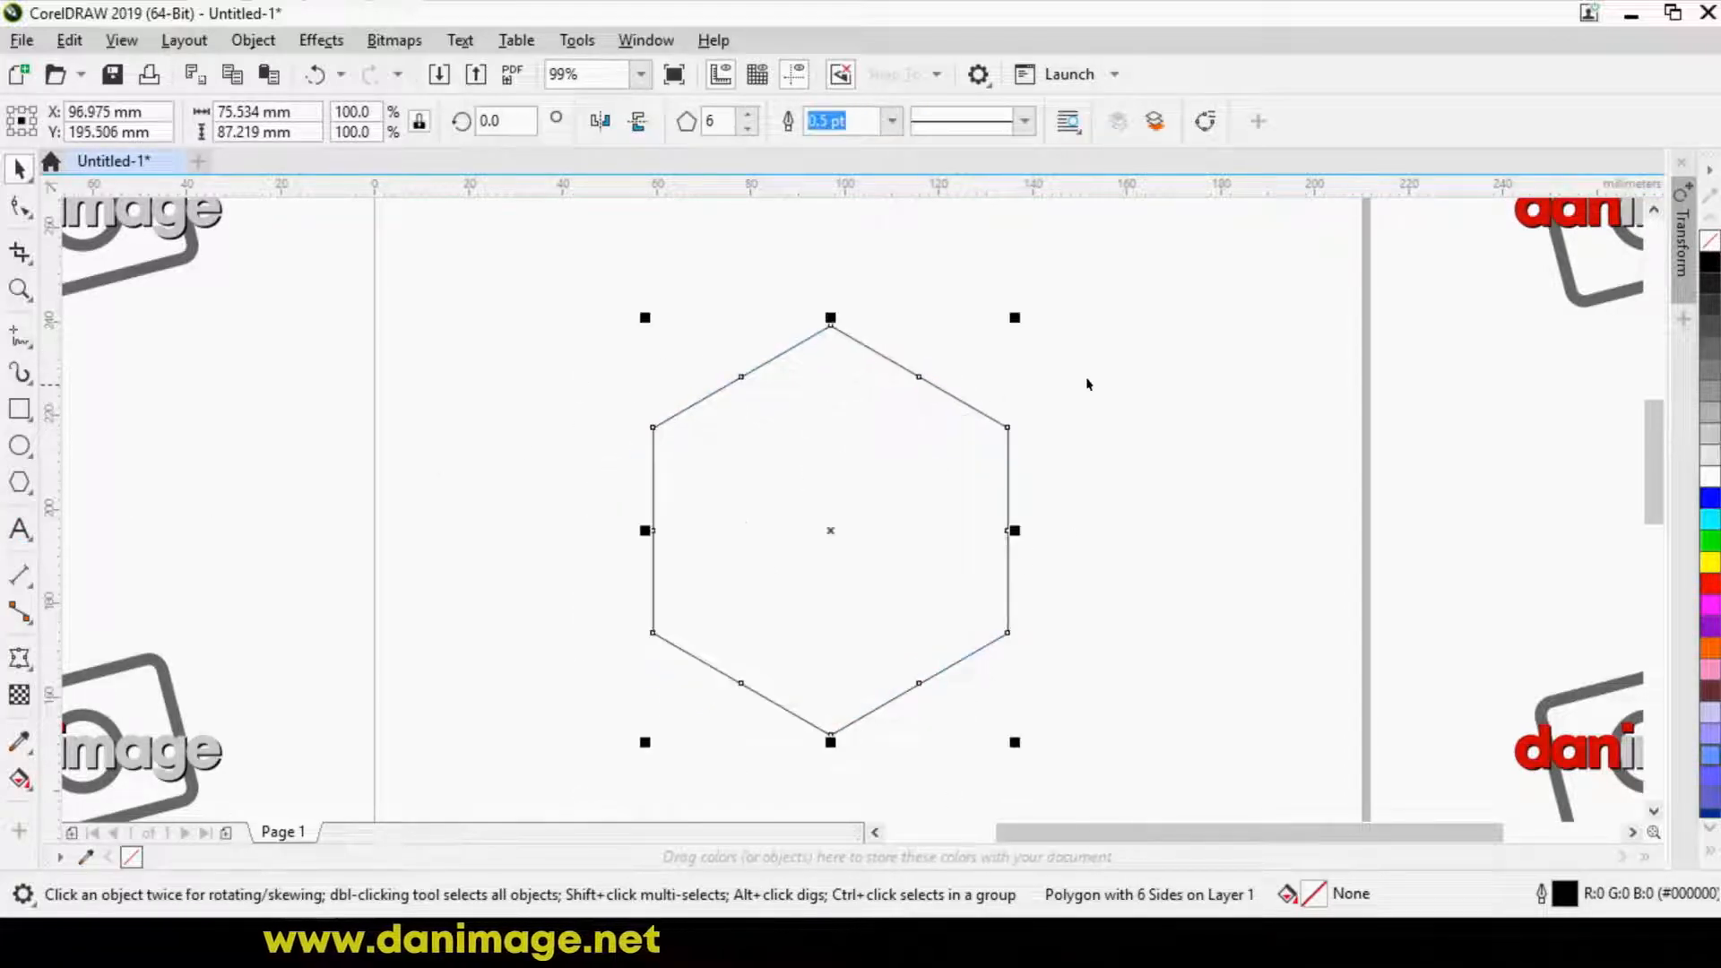
{"action": "left_click", "coordinate": [1030, 384]}
Add the Arial text "TEXT" at 24 pt inside the hexagon and make it bold
{"action": "key", "text": "F8"}
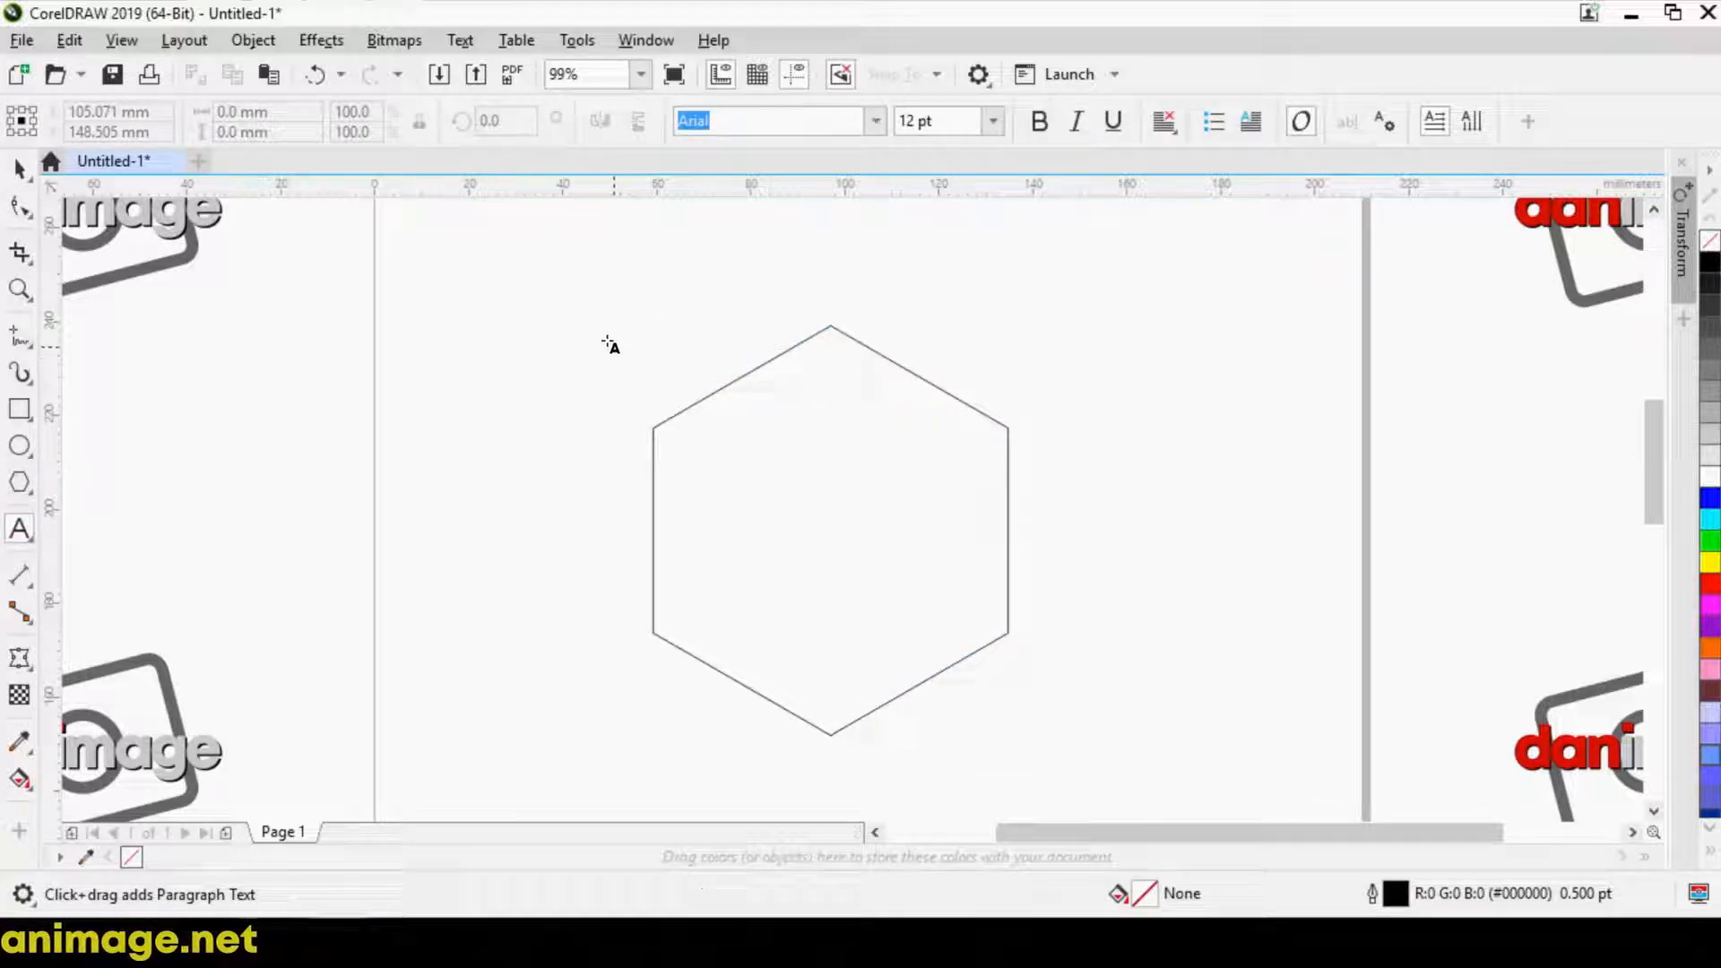
{"action": "left_click", "coordinate": [727, 528]}
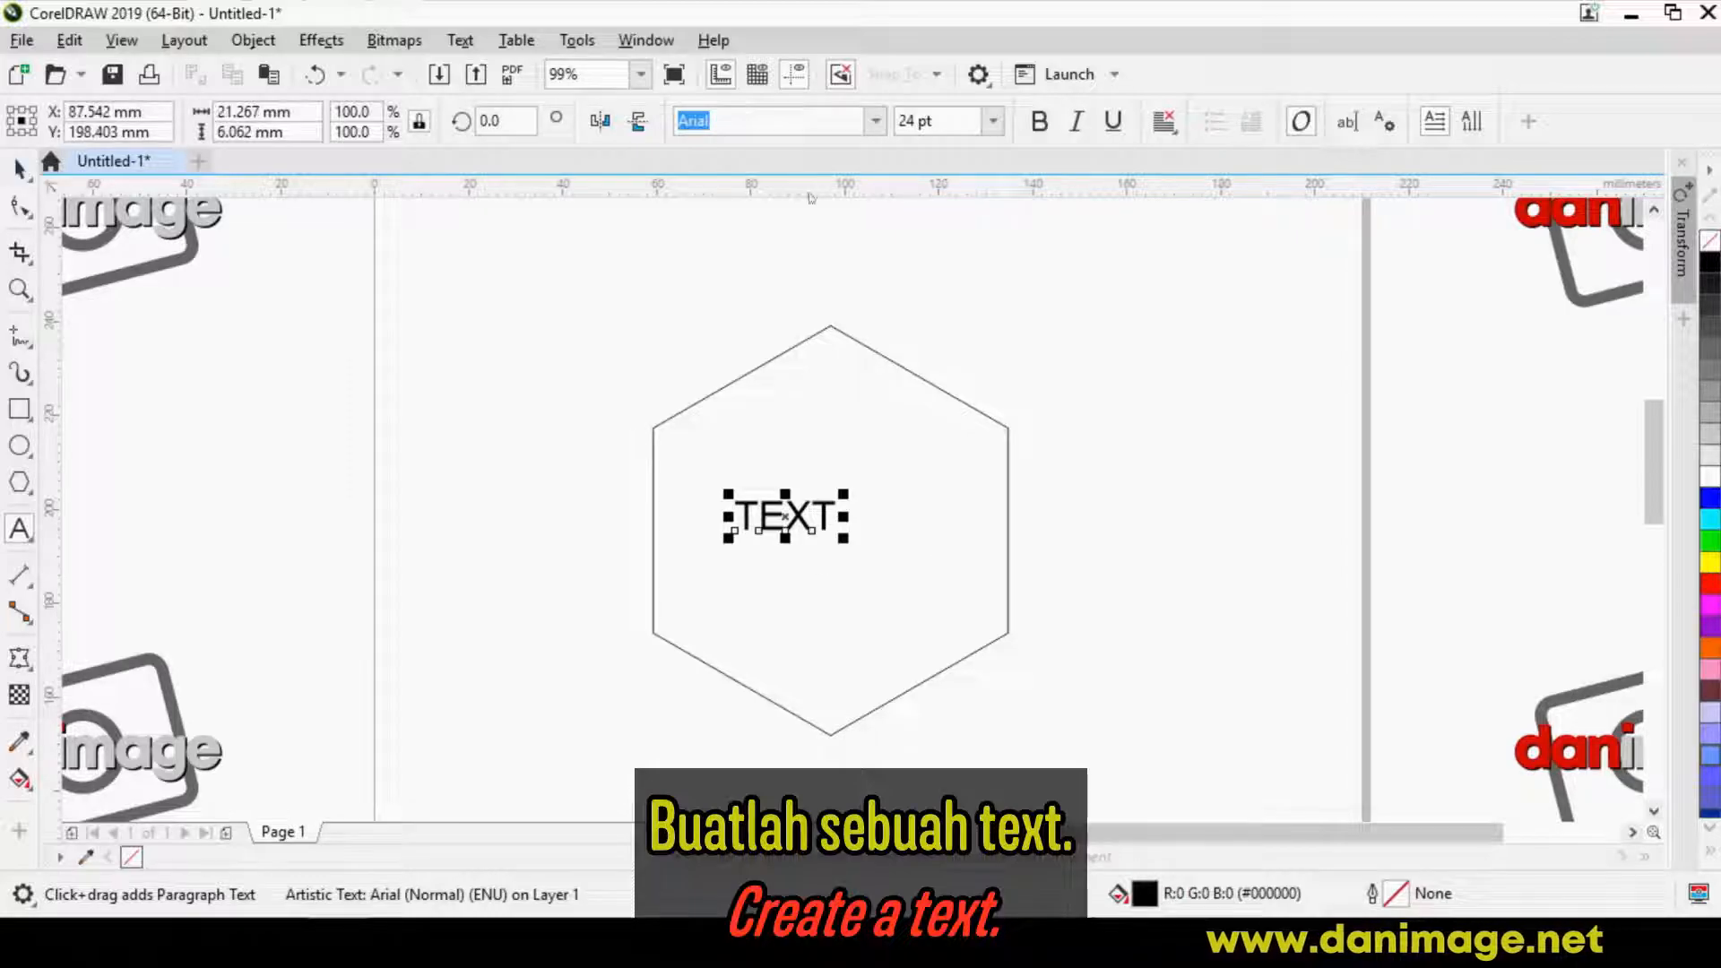
{"action": "left_click", "coordinate": [19, 169]}
{"action": "left_click", "coordinate": [1040, 121]}
Enlarge the text to about 77 mm wide and stretch it vertically to span the height of the hexagon's straight vertical sides
{"action": "left_click_drag", "start_coordinate": [841, 538], "coordinate": [1019, 680]}
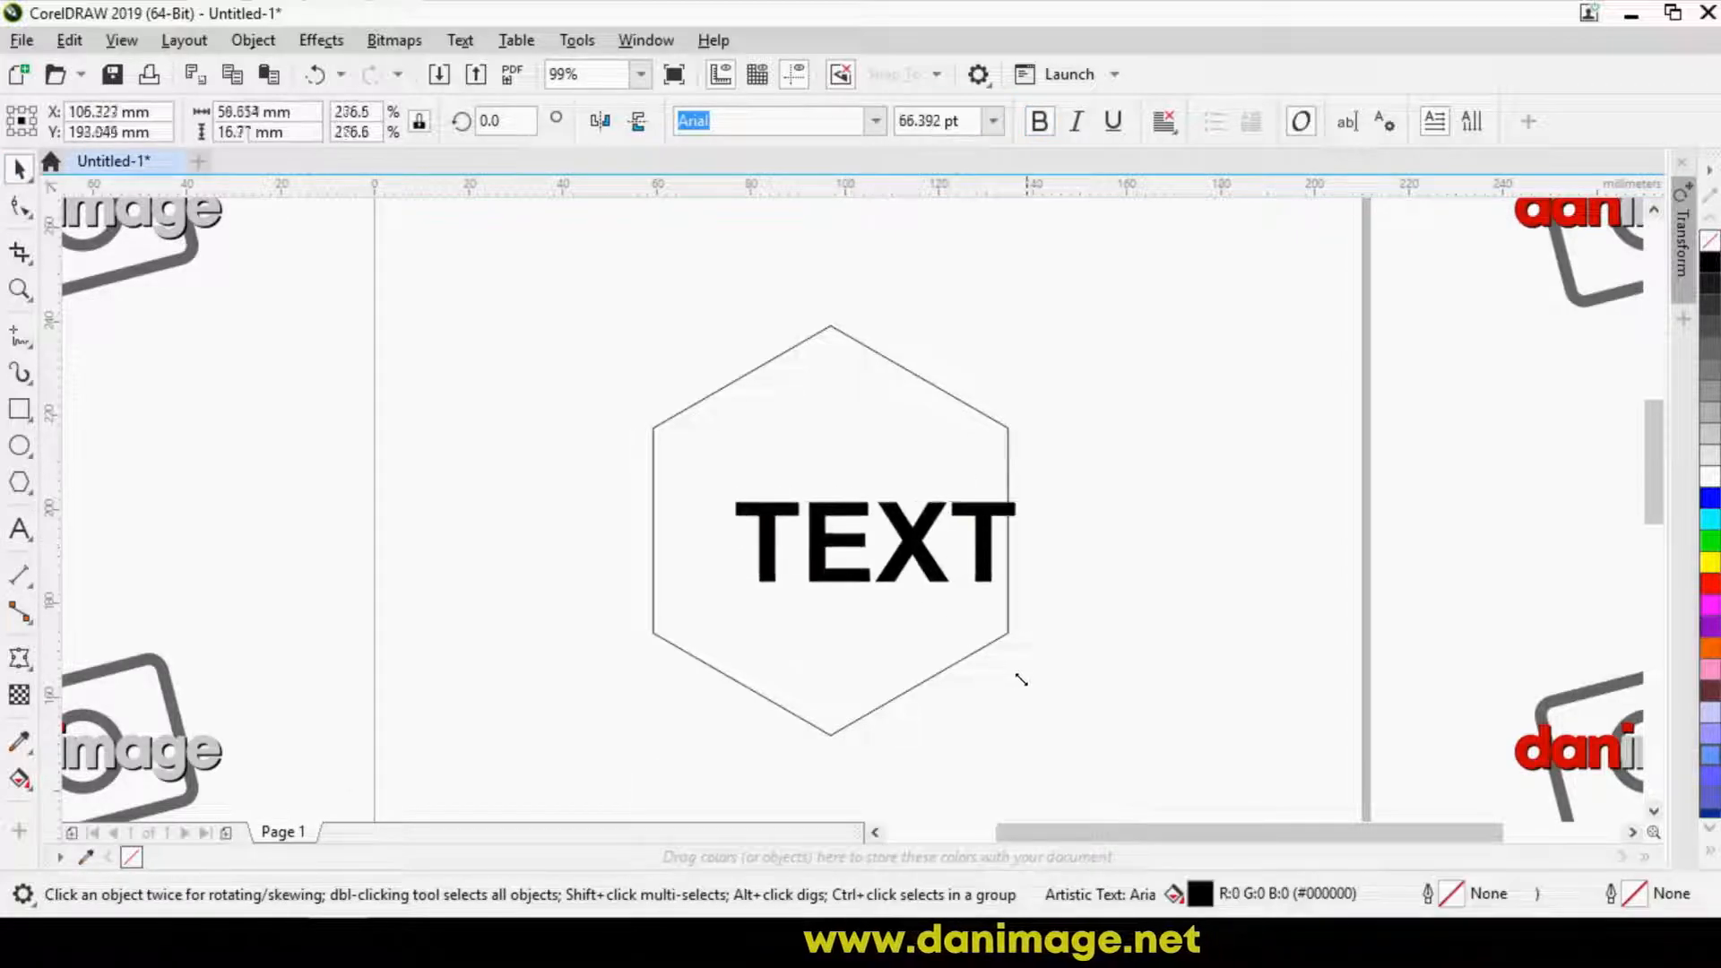
{"action": "left_click_drag", "start_coordinate": [717, 487], "coordinate": [640, 402]}
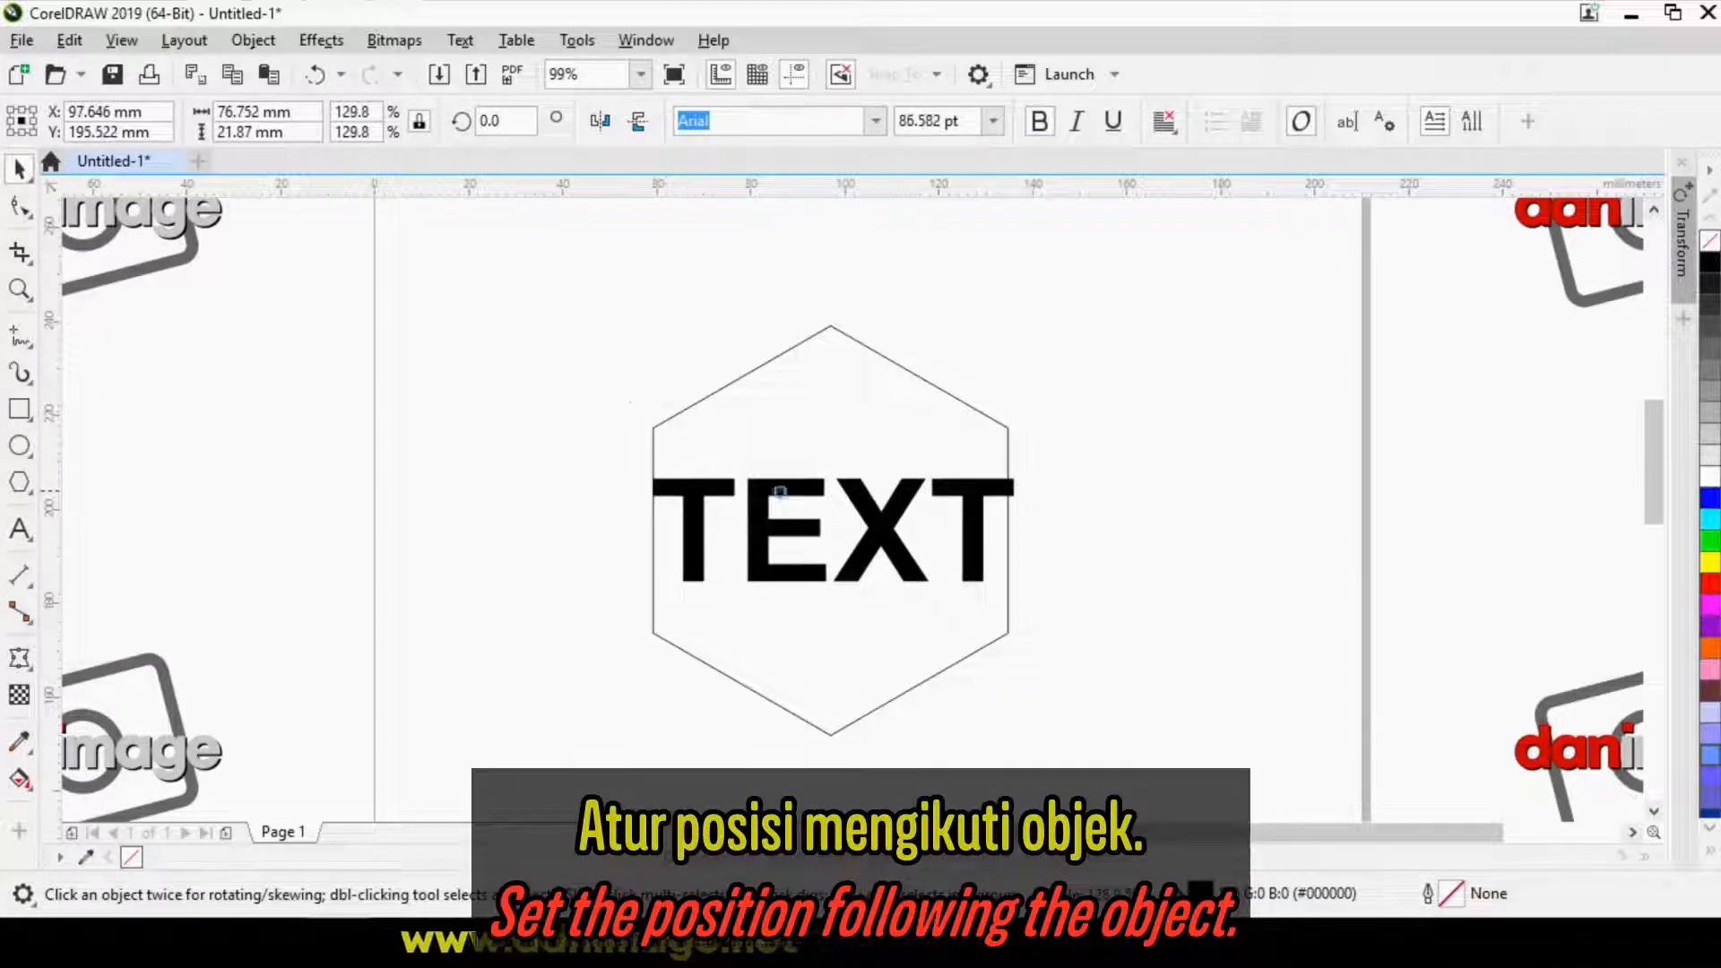
{"action": "left_click_drag", "start_coordinate": [833, 465], "coordinate": [833, 397]}
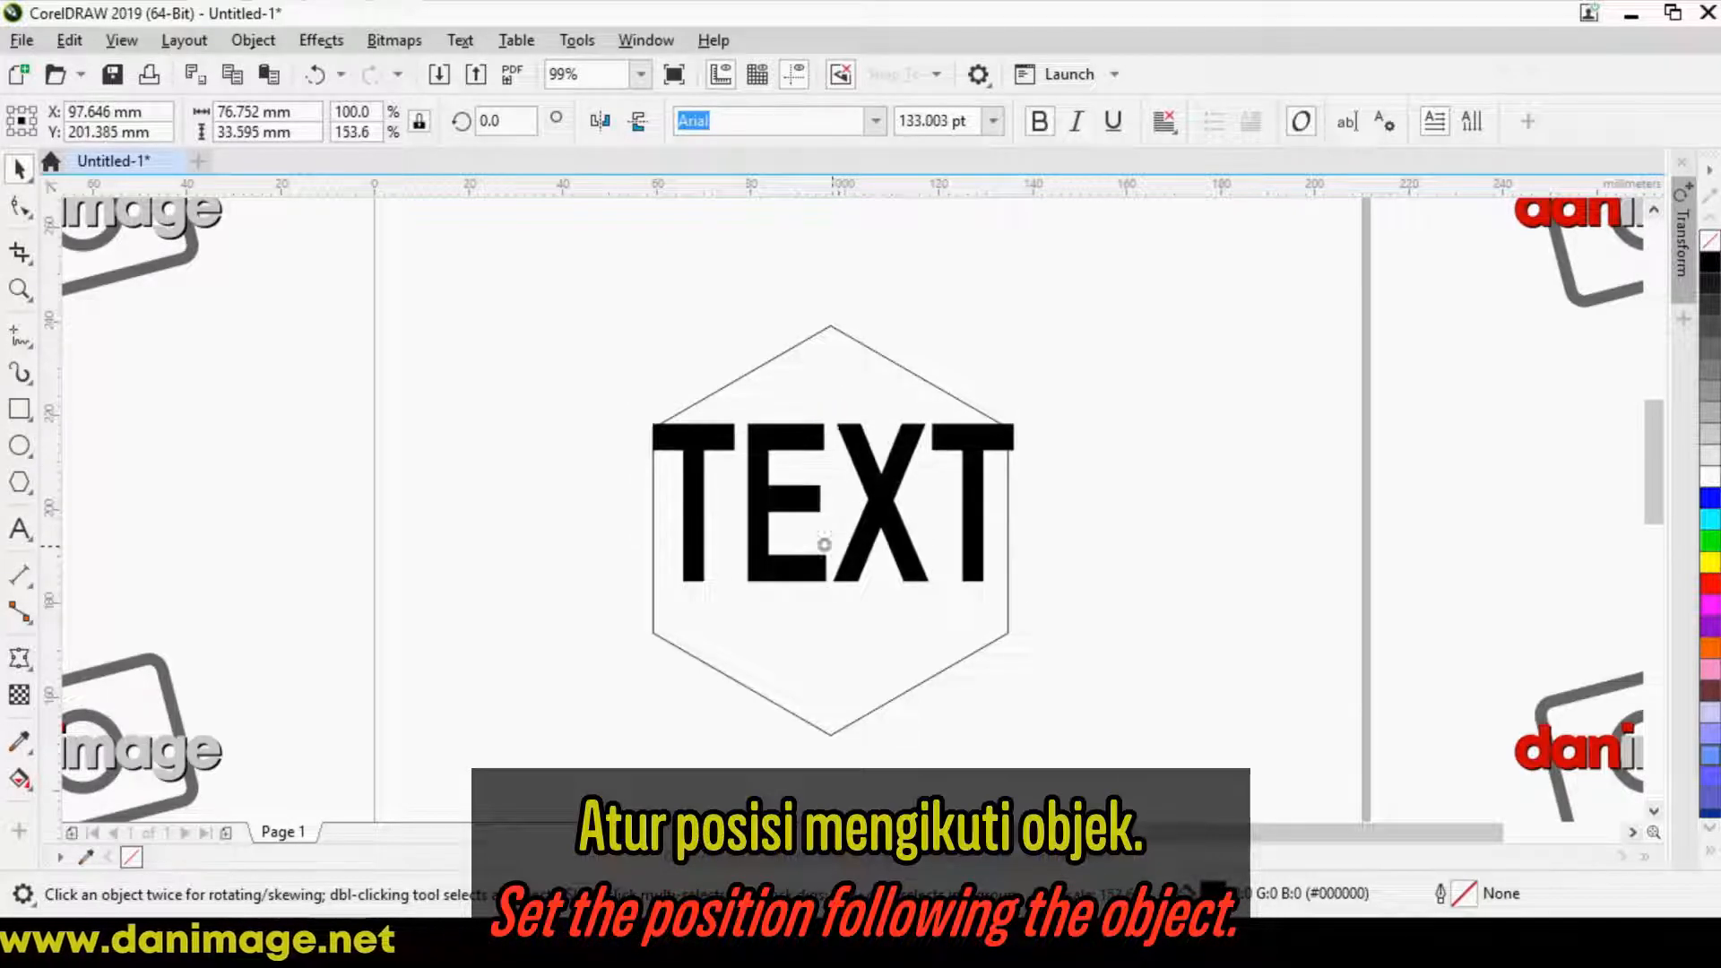
{"action": "left_click_drag", "start_coordinate": [830, 589], "coordinate": [829, 636]}
Apply an envelope to the text, convert all its nodes to lines, and move the top and bottom middle nodes to the hexagon's tips
{"action": "left_click", "coordinate": [20, 659]}
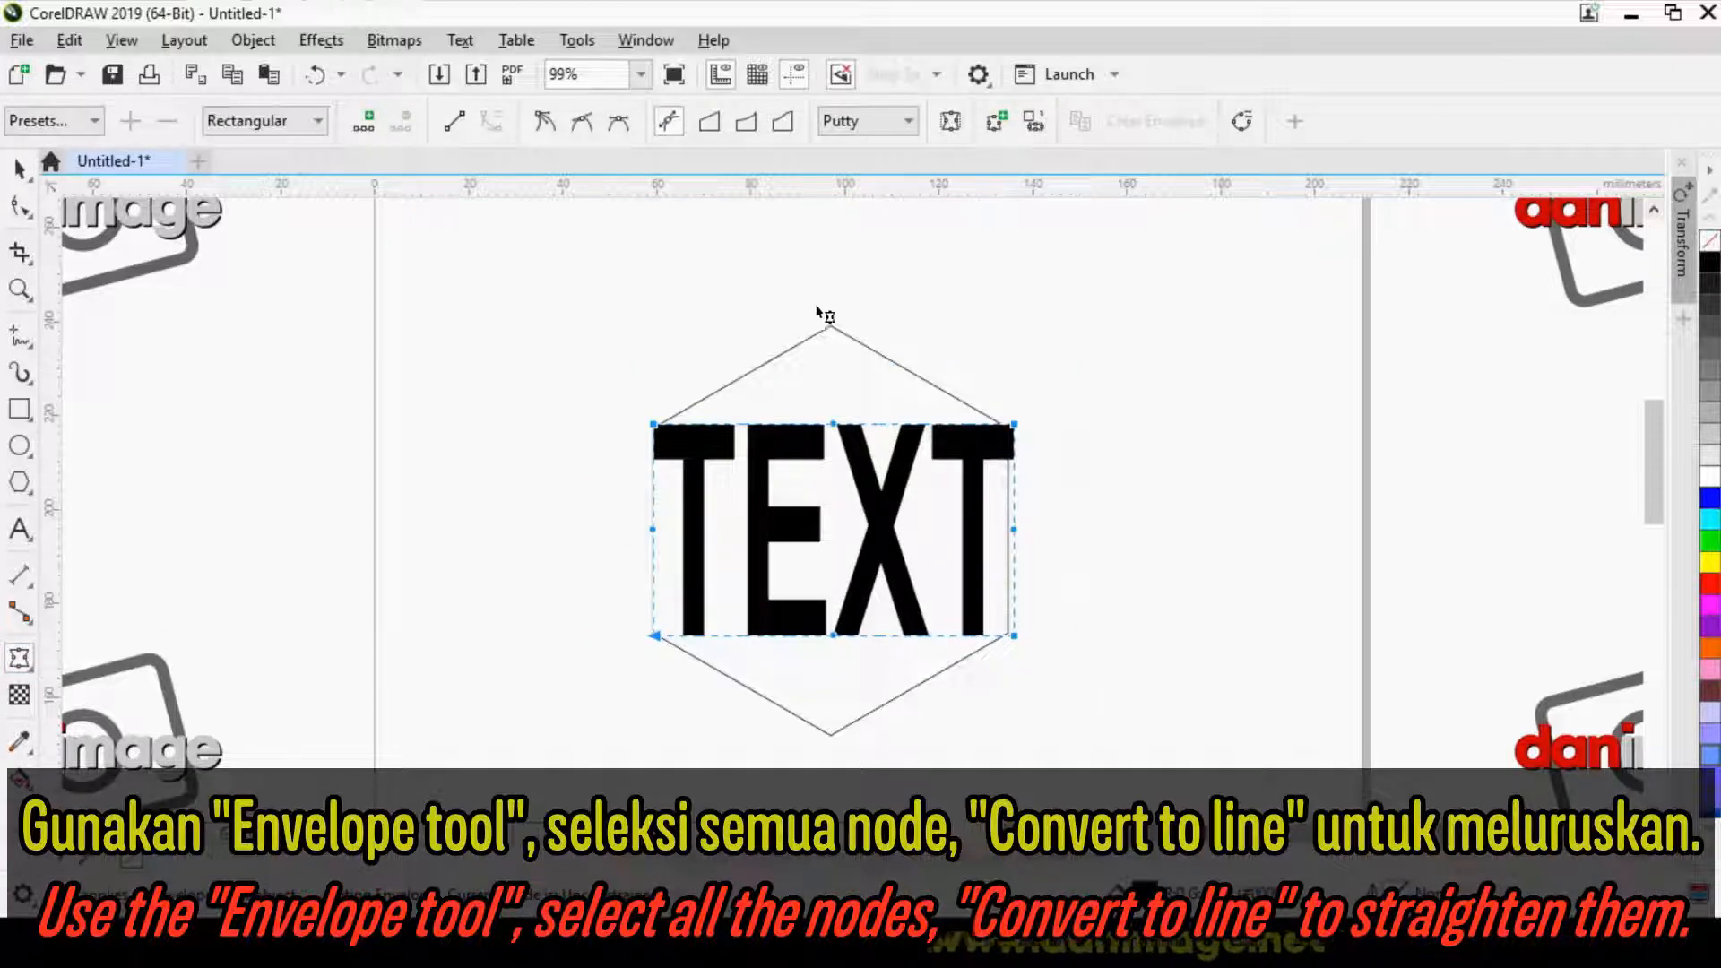
{"action": "left_click", "coordinate": [457, 127]}
{"action": "left_click_drag", "start_coordinate": [777, 339], "coordinate": [830, 328]}
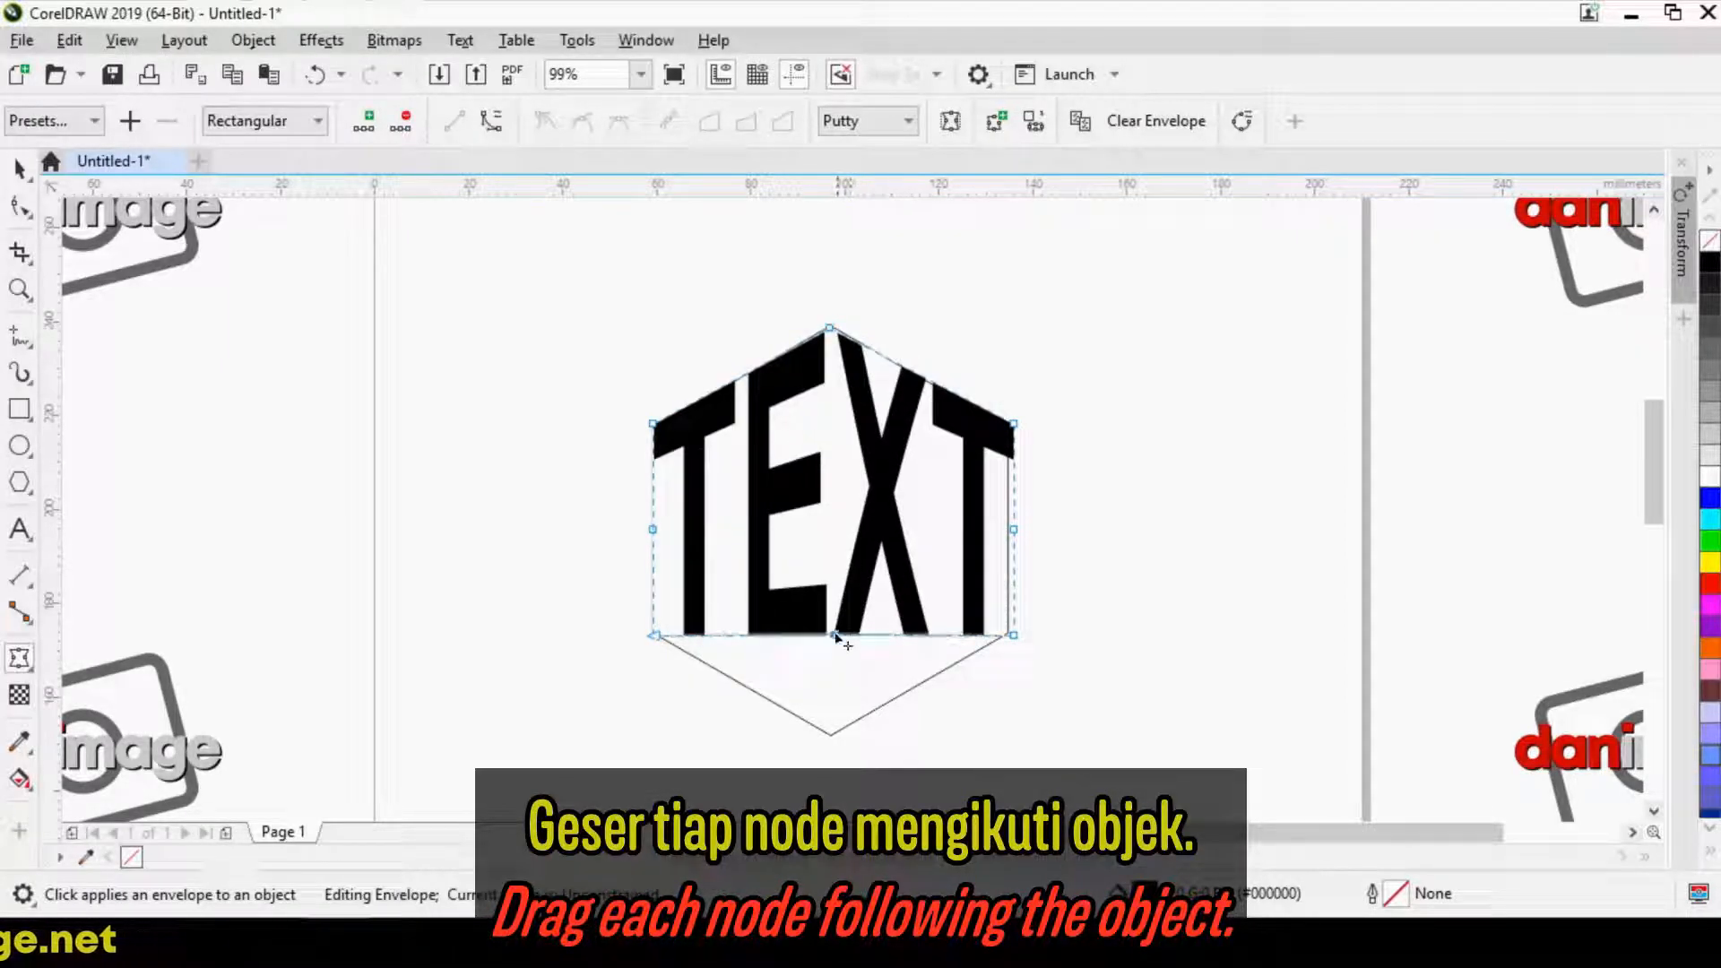
{"action": "left_click_drag", "start_coordinate": [832, 737], "coordinate": [831, 735]}
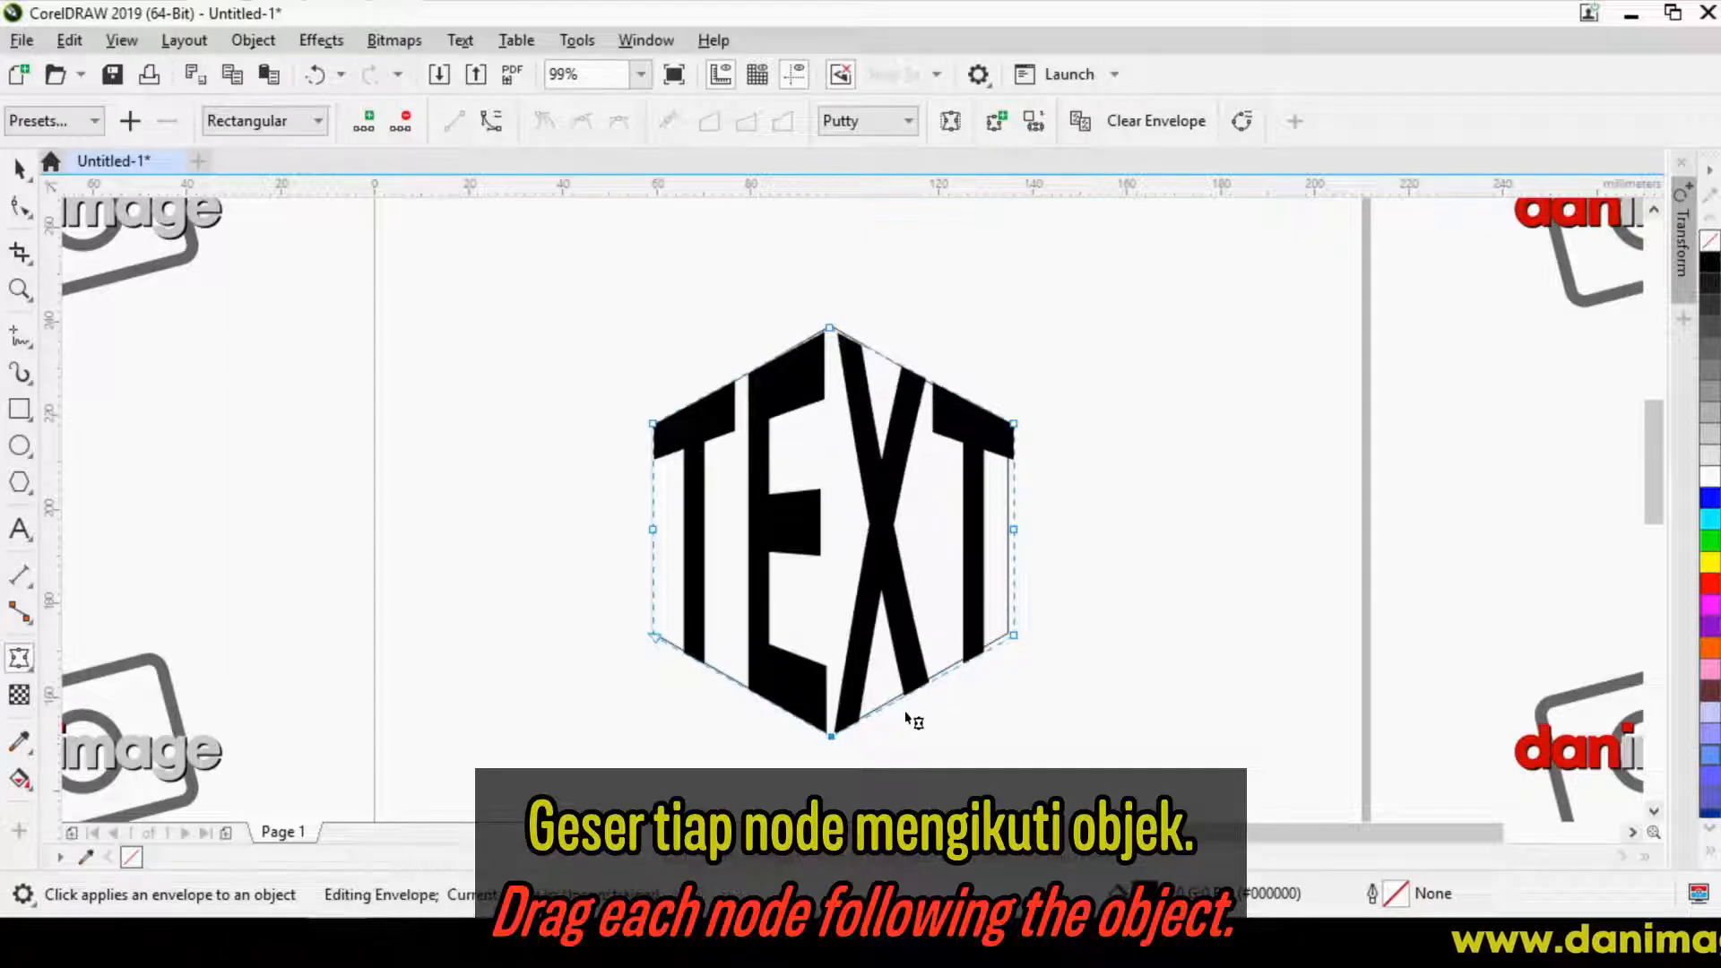
Align the right-hand and top envelope nodes with the hexagon's corners and delete the unneeded middle nodes on the left and right sides
{"action": "left_click", "coordinate": [1012, 636]}
{"action": "left_click_drag", "start_coordinate": [1011, 635], "coordinate": [1005, 636]}
{"action": "left_click_drag", "start_coordinate": [1015, 425], "coordinate": [1002, 422]}
{"action": "left_click_drag", "start_coordinate": [605, 502], "coordinate": [1037, 559]}
{"action": "key", "text": "Delete"}
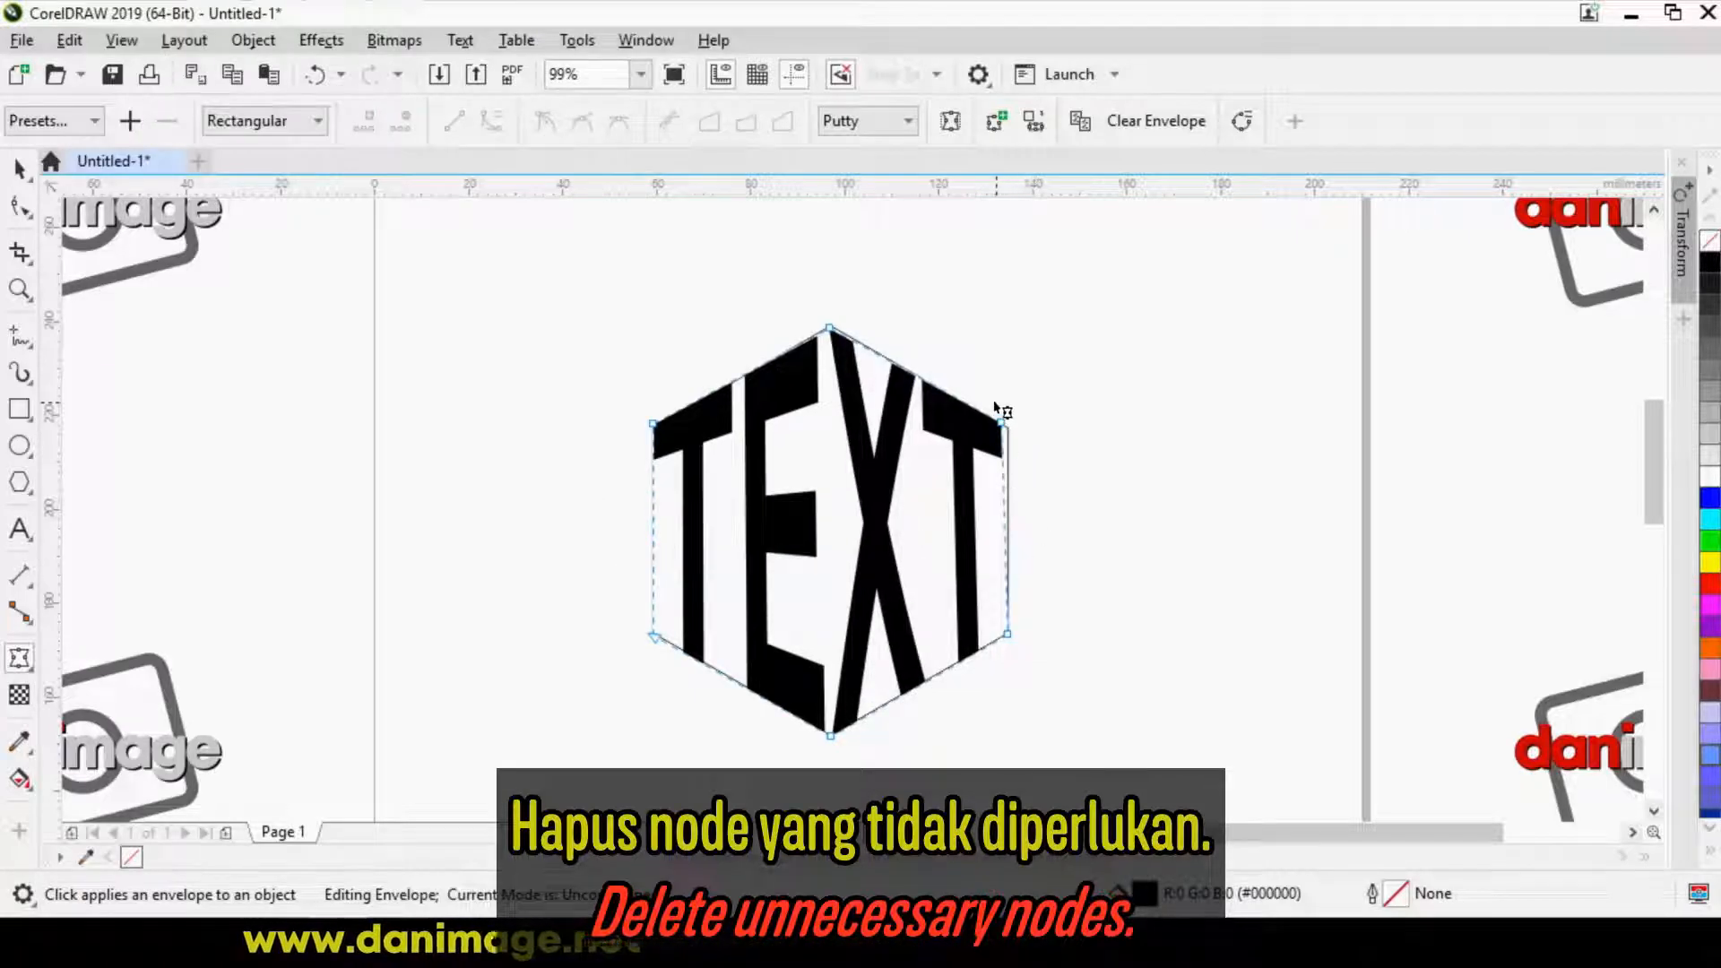
{"action": "left_click_drag", "start_coordinate": [1001, 422], "coordinate": [1007, 429]}
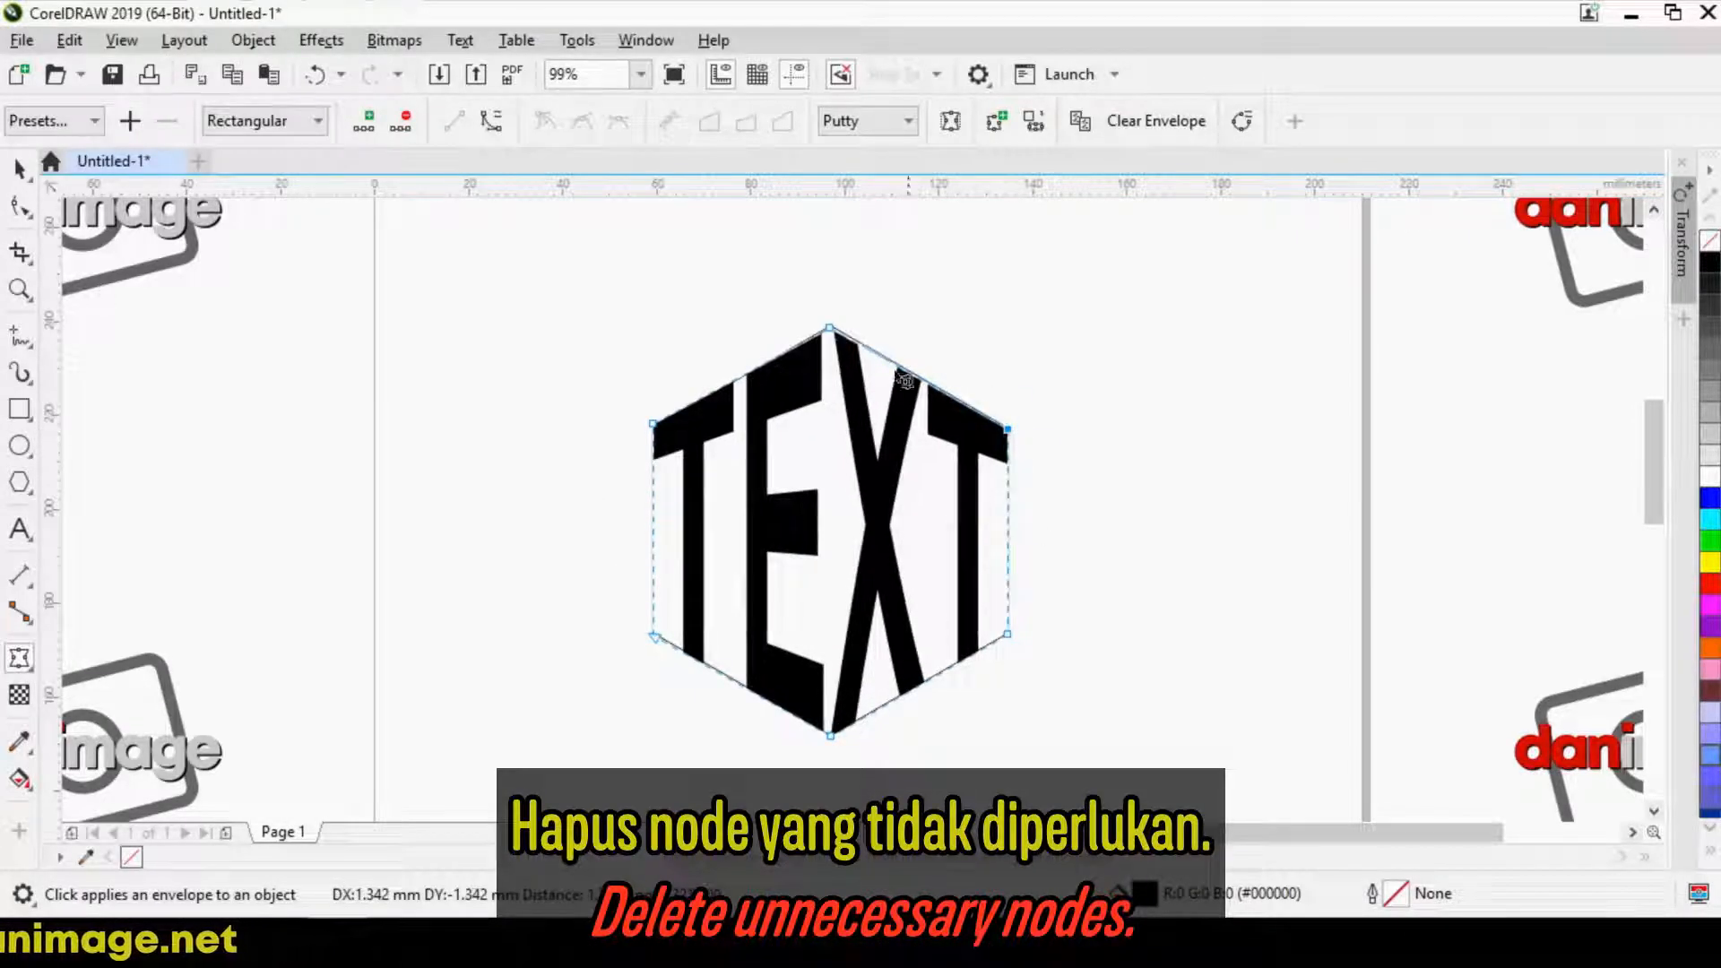
{"action": "left_click_drag", "start_coordinate": [828, 330], "coordinate": [831, 328]}
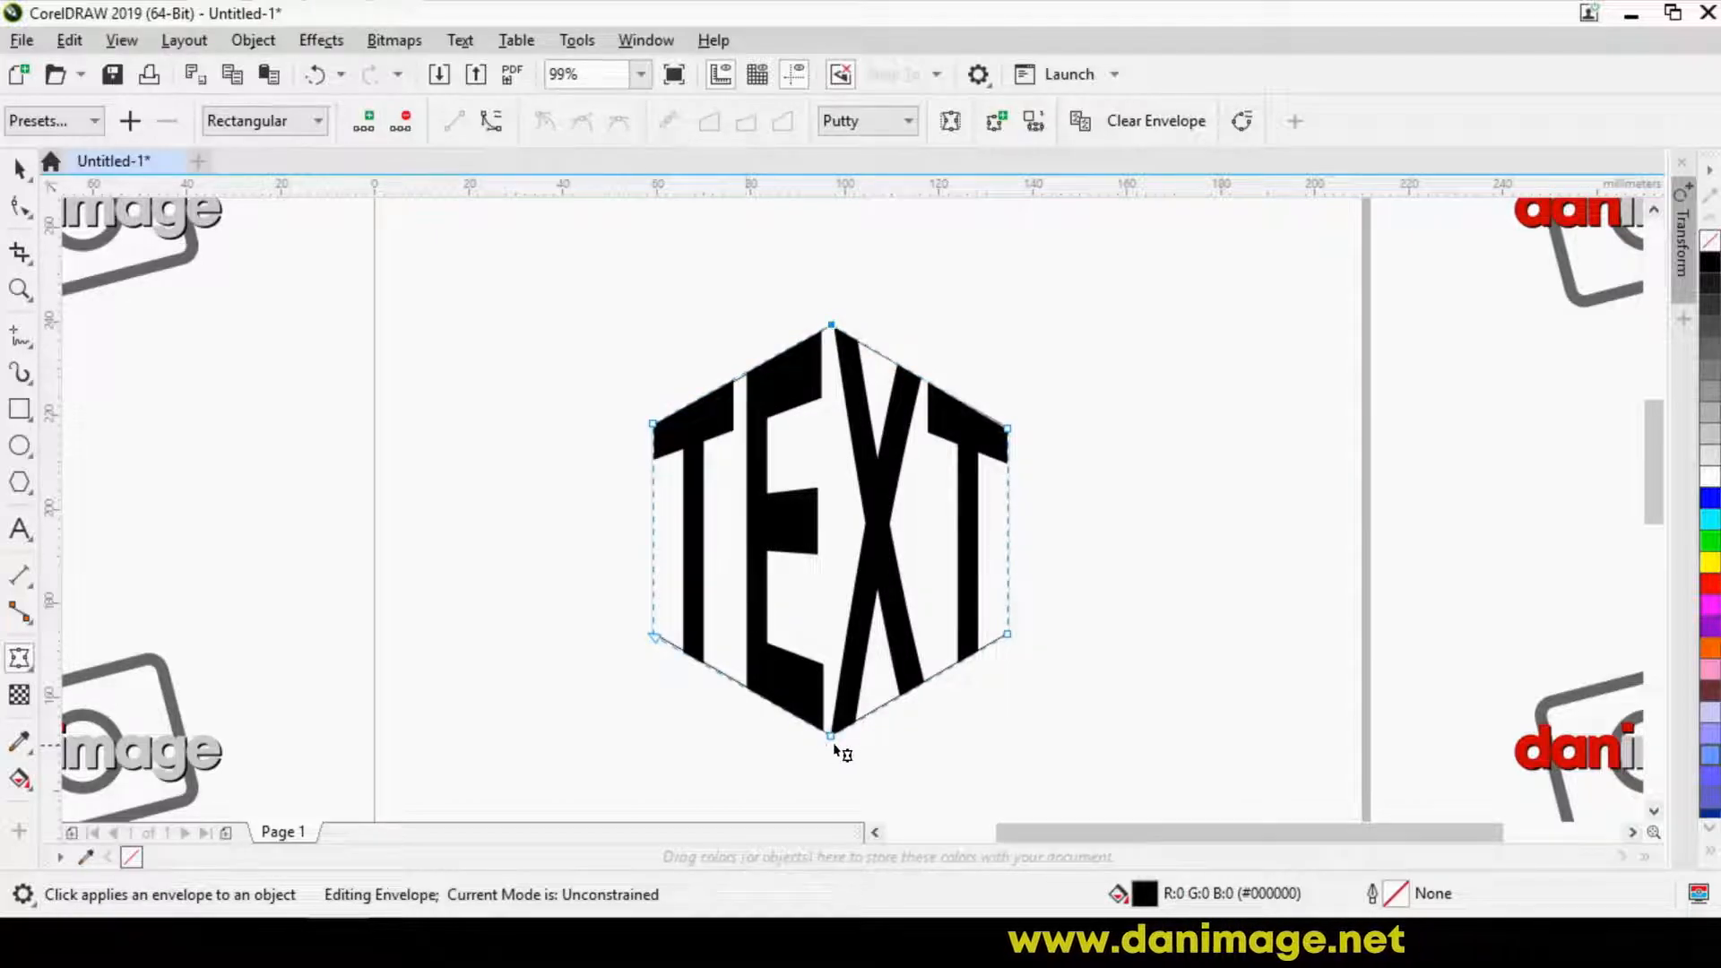
Move the hexagon outline away from the shaped text and delete it
{"action": "key", "text": "space"}
{"action": "left_click", "coordinate": [1122, 537]}
{"action": "left_click_drag", "start_coordinate": [1006, 536], "coordinate": [1149, 541]}
{"action": "key", "text": "Delete"}
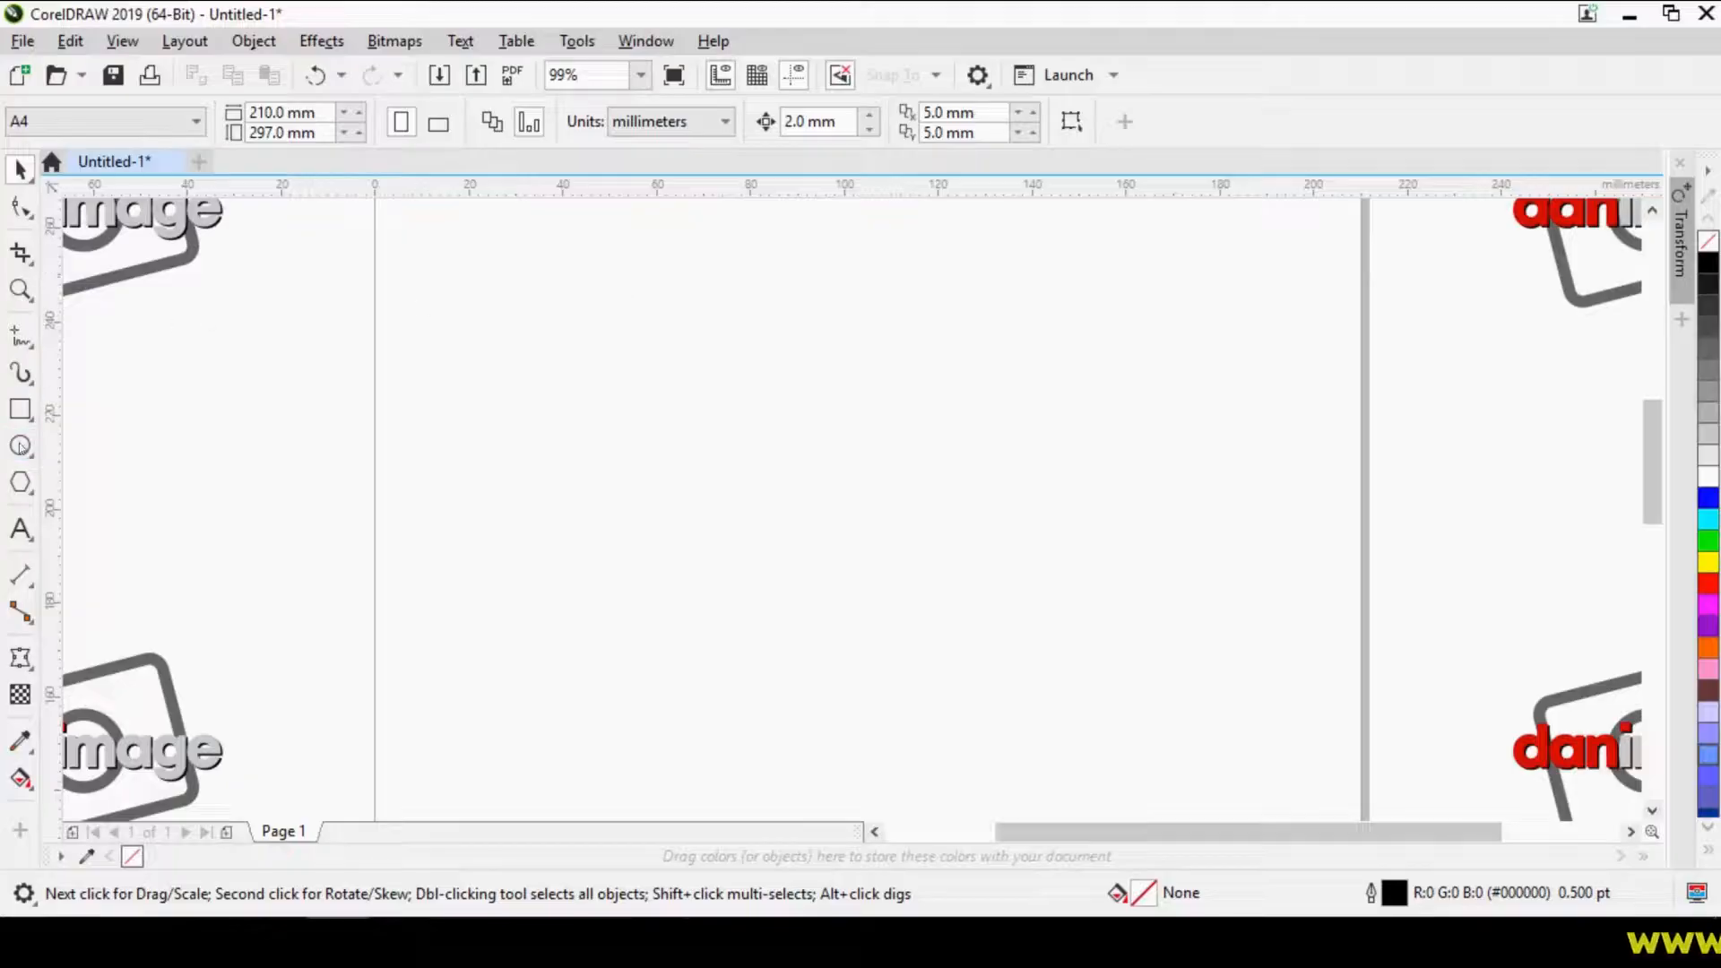
Draw a circle about 64 mm in diameter near the middle of the page and add the artistic text "TEXT" above it
{"action": "left_click", "coordinate": [21, 446]}
{"action": "left_click_drag", "start_coordinate": [693, 394], "coordinate": [973, 696]}
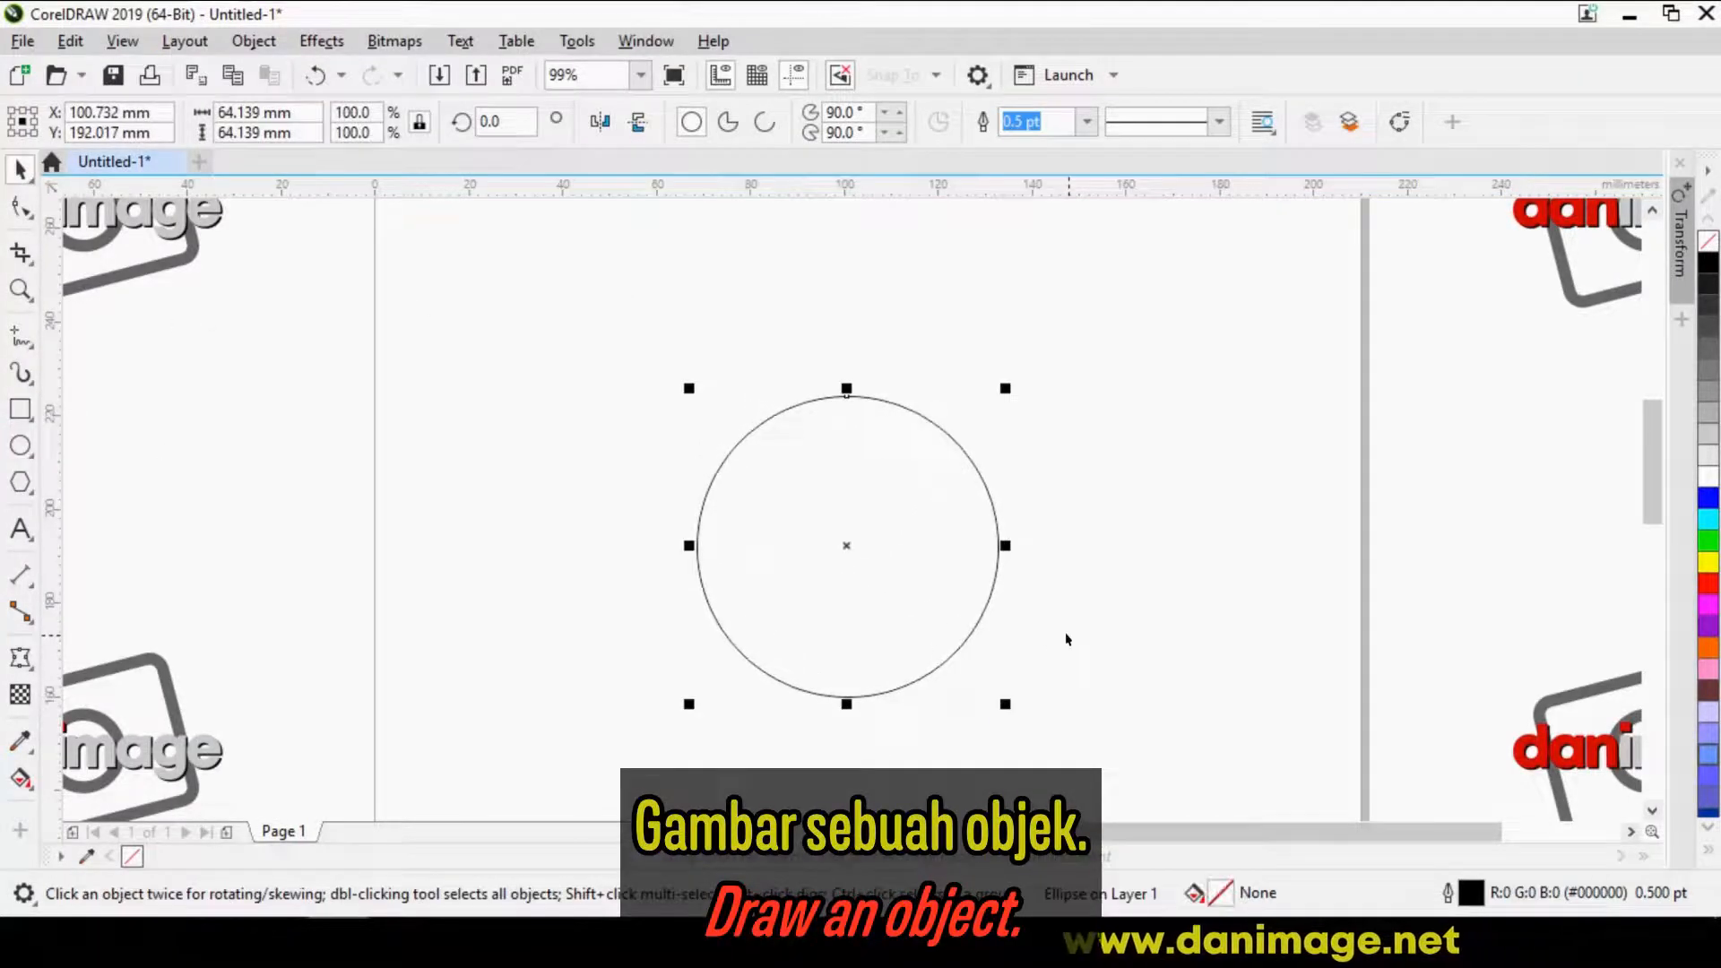
{"action": "key", "text": "F8"}
{"action": "left_click", "coordinate": [699, 309]}
{"action": "type", "text": "TEXT"}
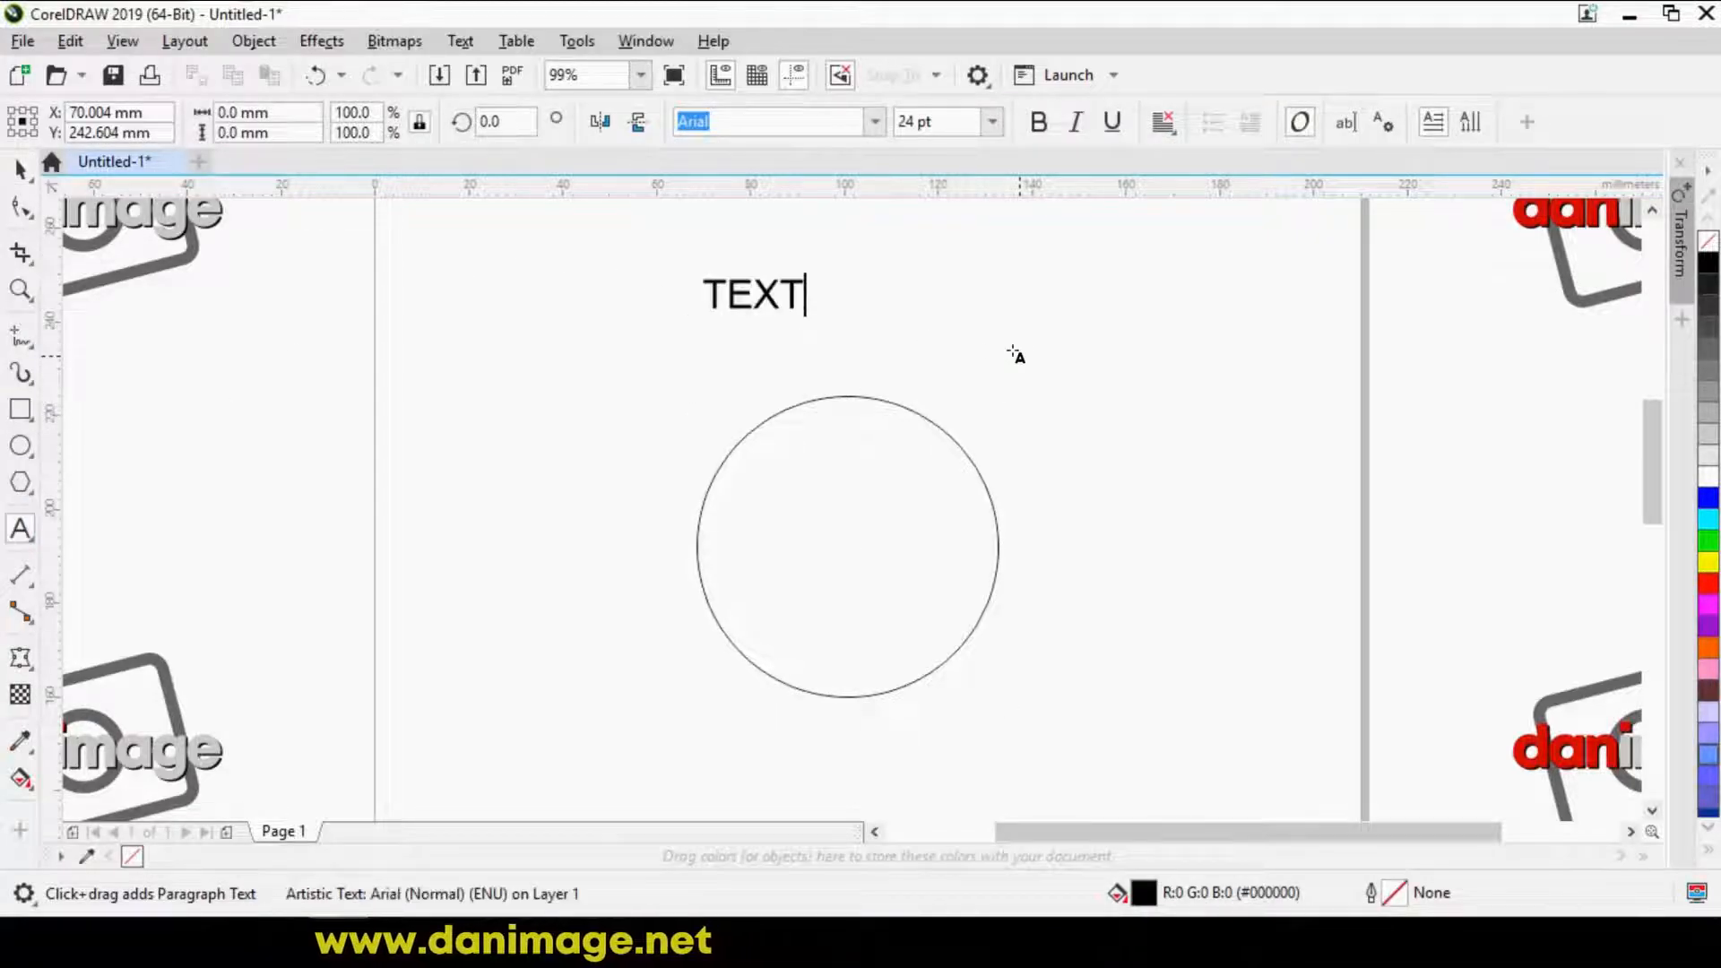
{"action": "key", "text": "ctrl+space"}
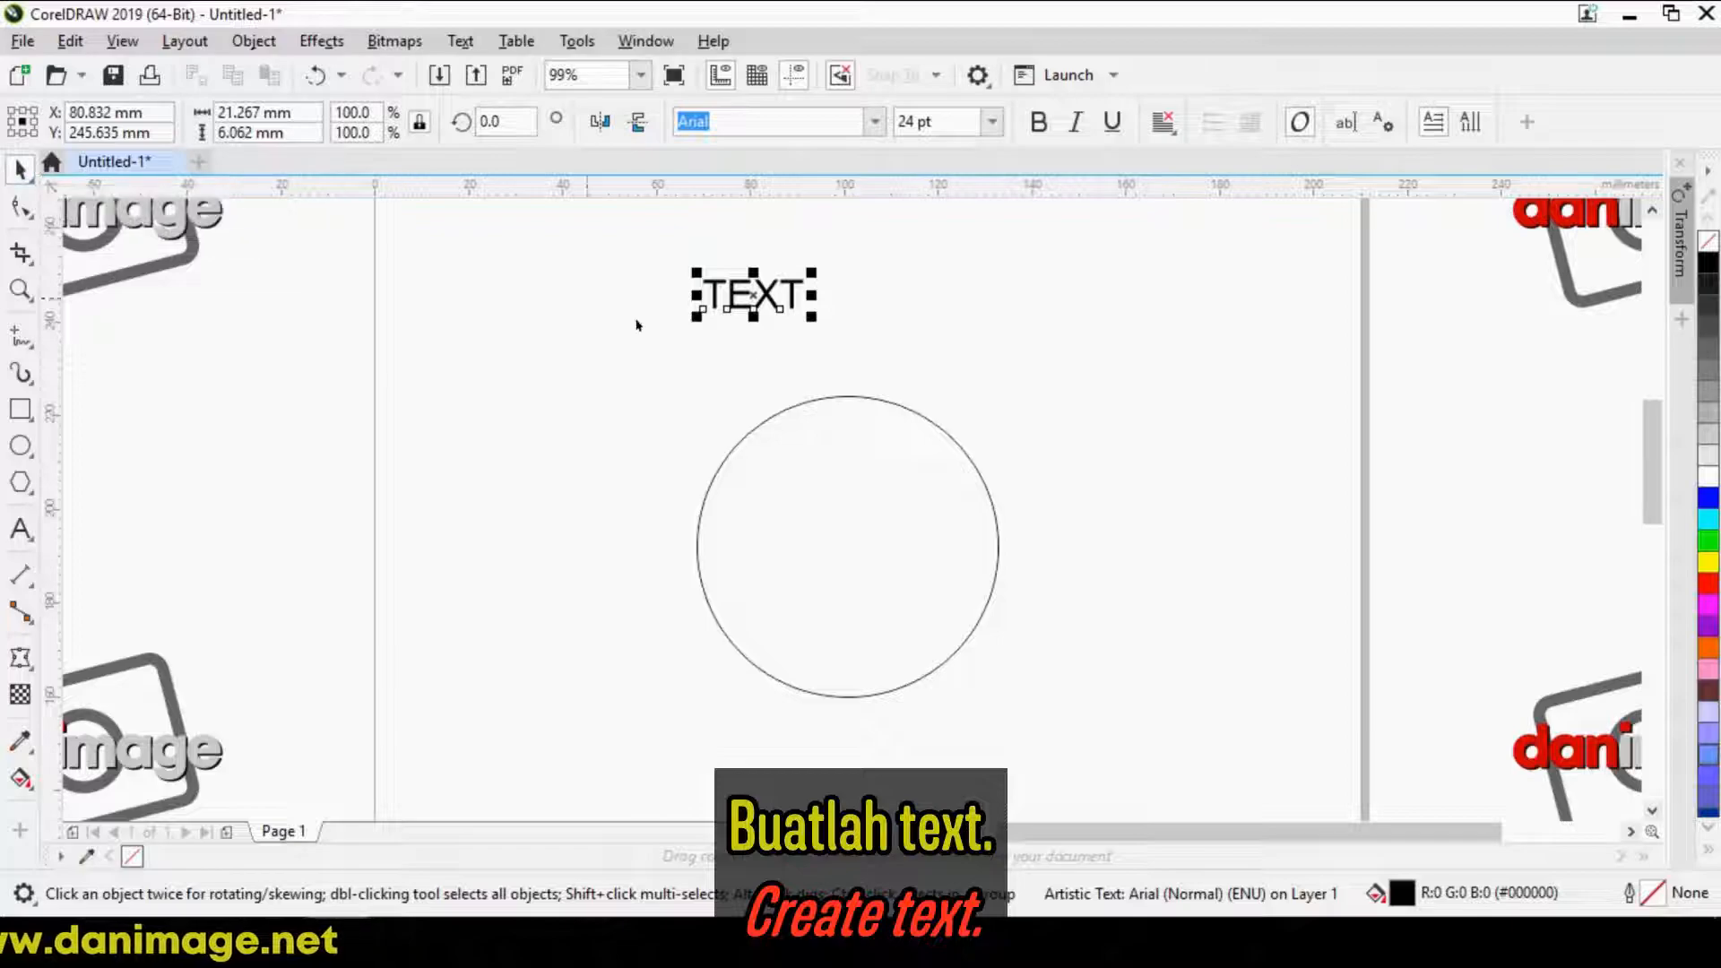
Make the text bold, enlarge it to about 47 mm wide and place it centrally above the circle
{"action": "key", "text": "ctrl+b"}
{"action": "left_click_drag", "start_coordinate": [811, 317], "coordinate": [840, 341]}
{"action": "left_click", "coordinate": [1088, 426]}
{"action": "left_click_drag", "start_coordinate": [947, 308], "coordinate": [968, 308]}
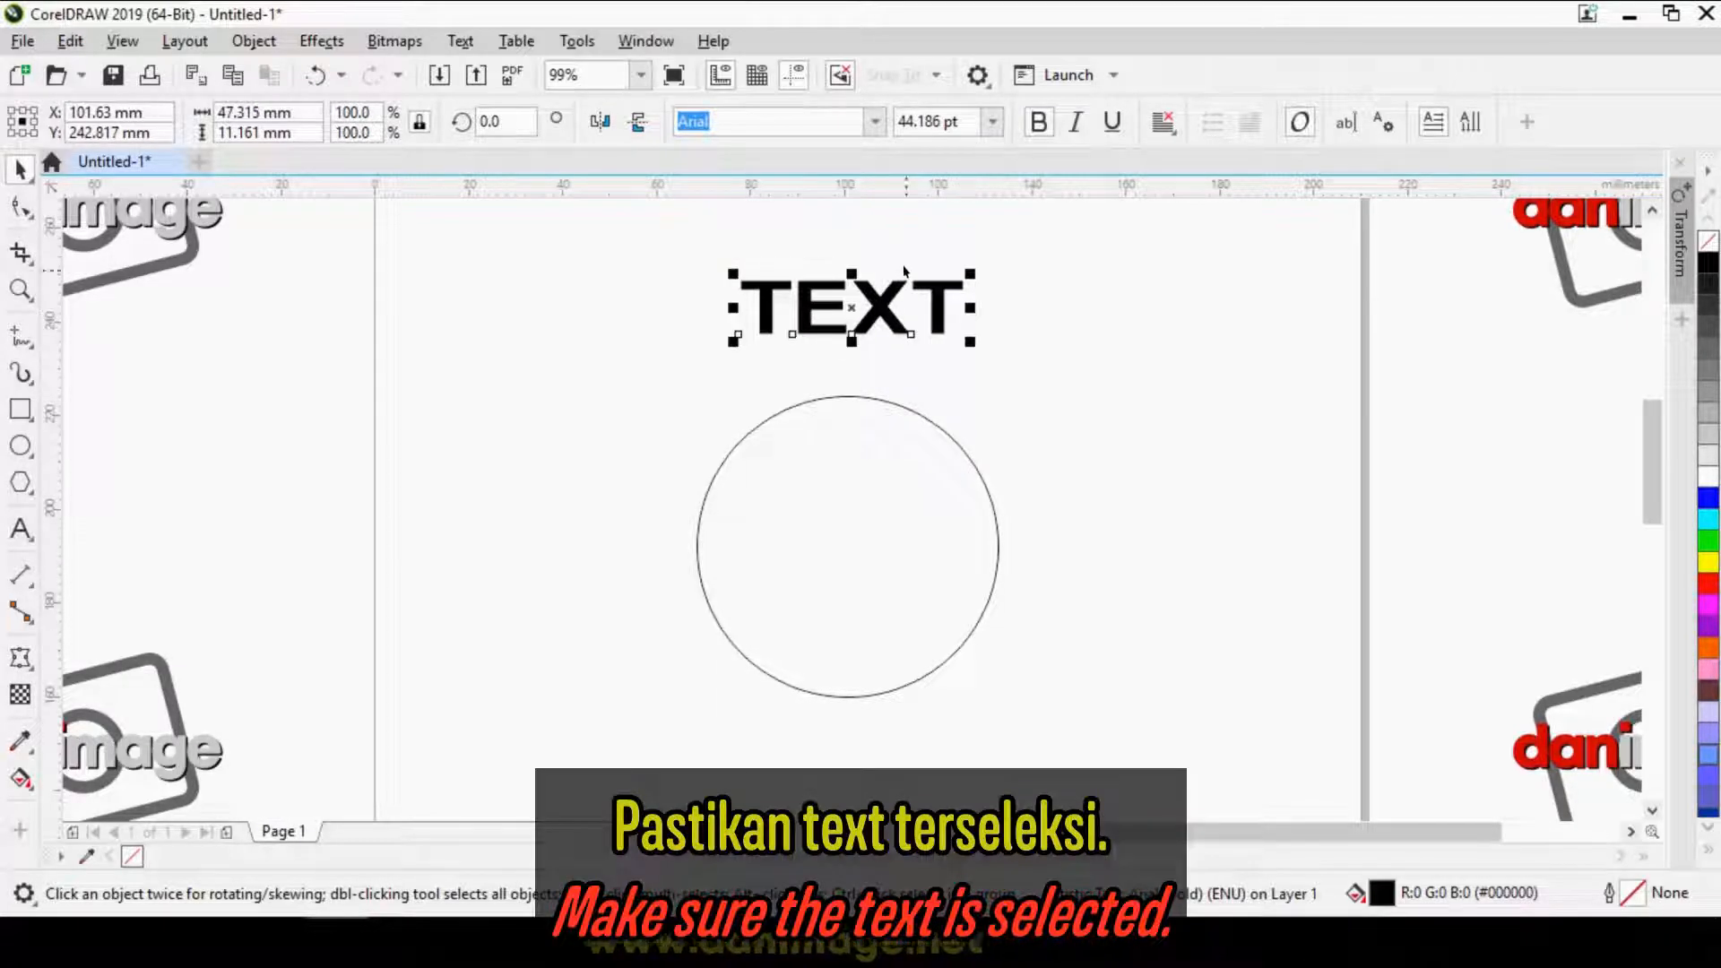
Fit the text to the outer edge of the circle's upper arc as its path
{"action": "left_click", "coordinate": [448, 40]}
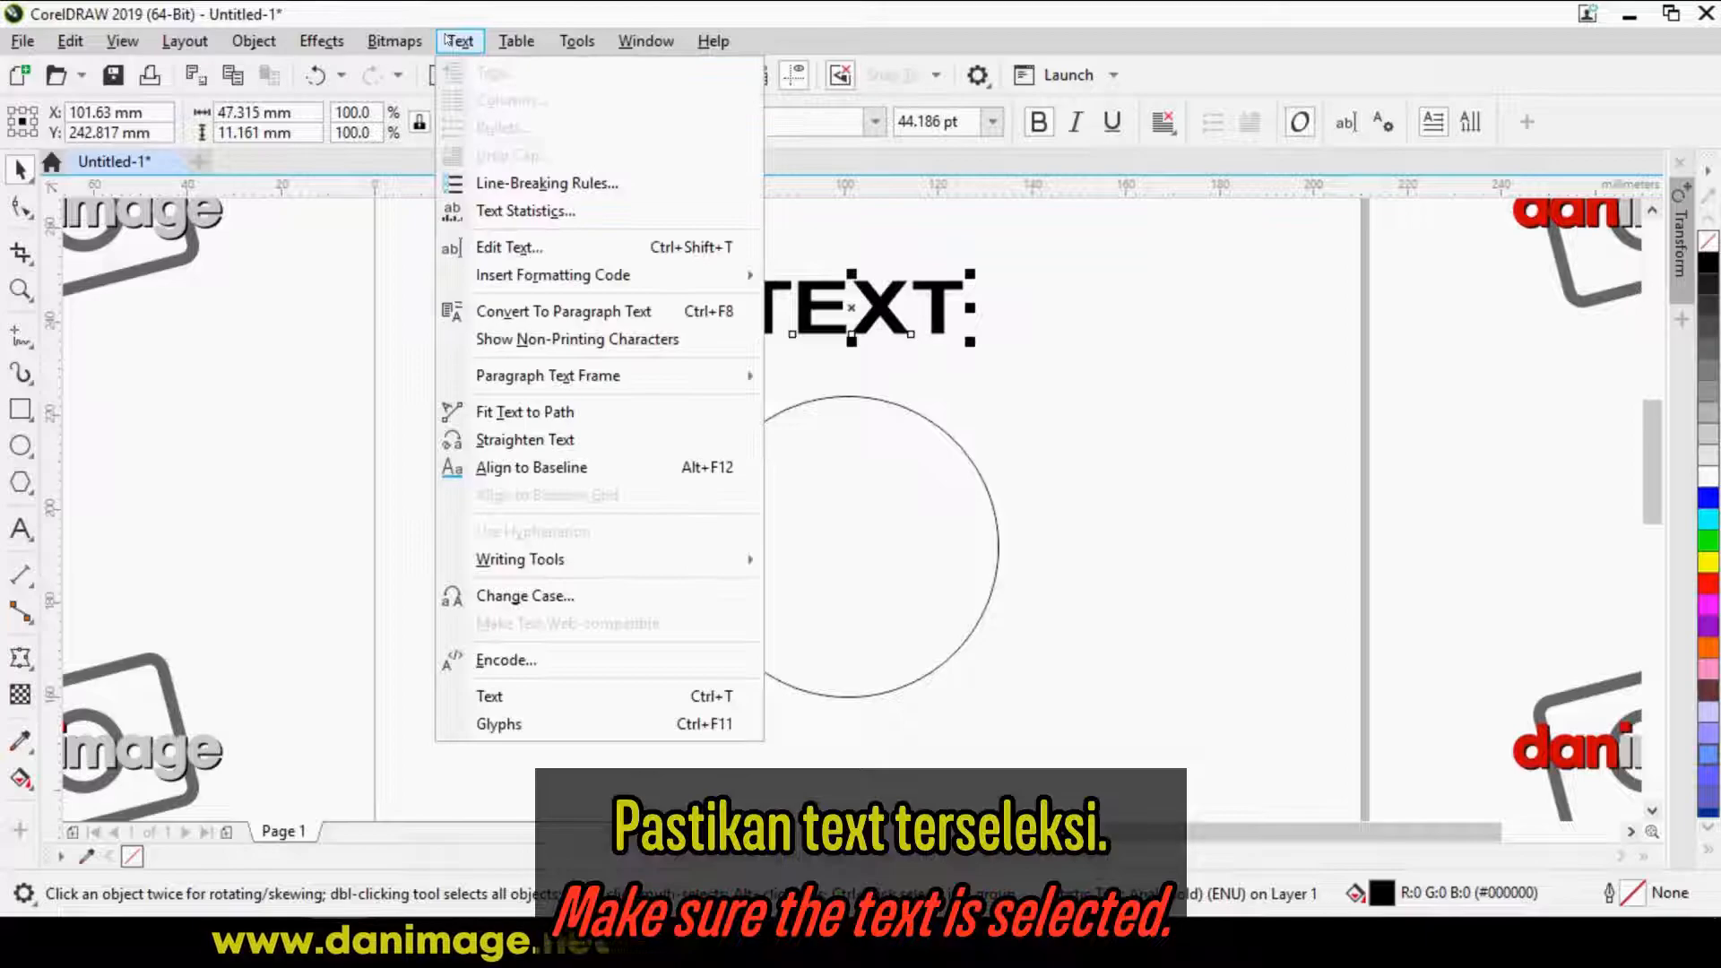
{"action": "left_click", "coordinate": [513, 414]}
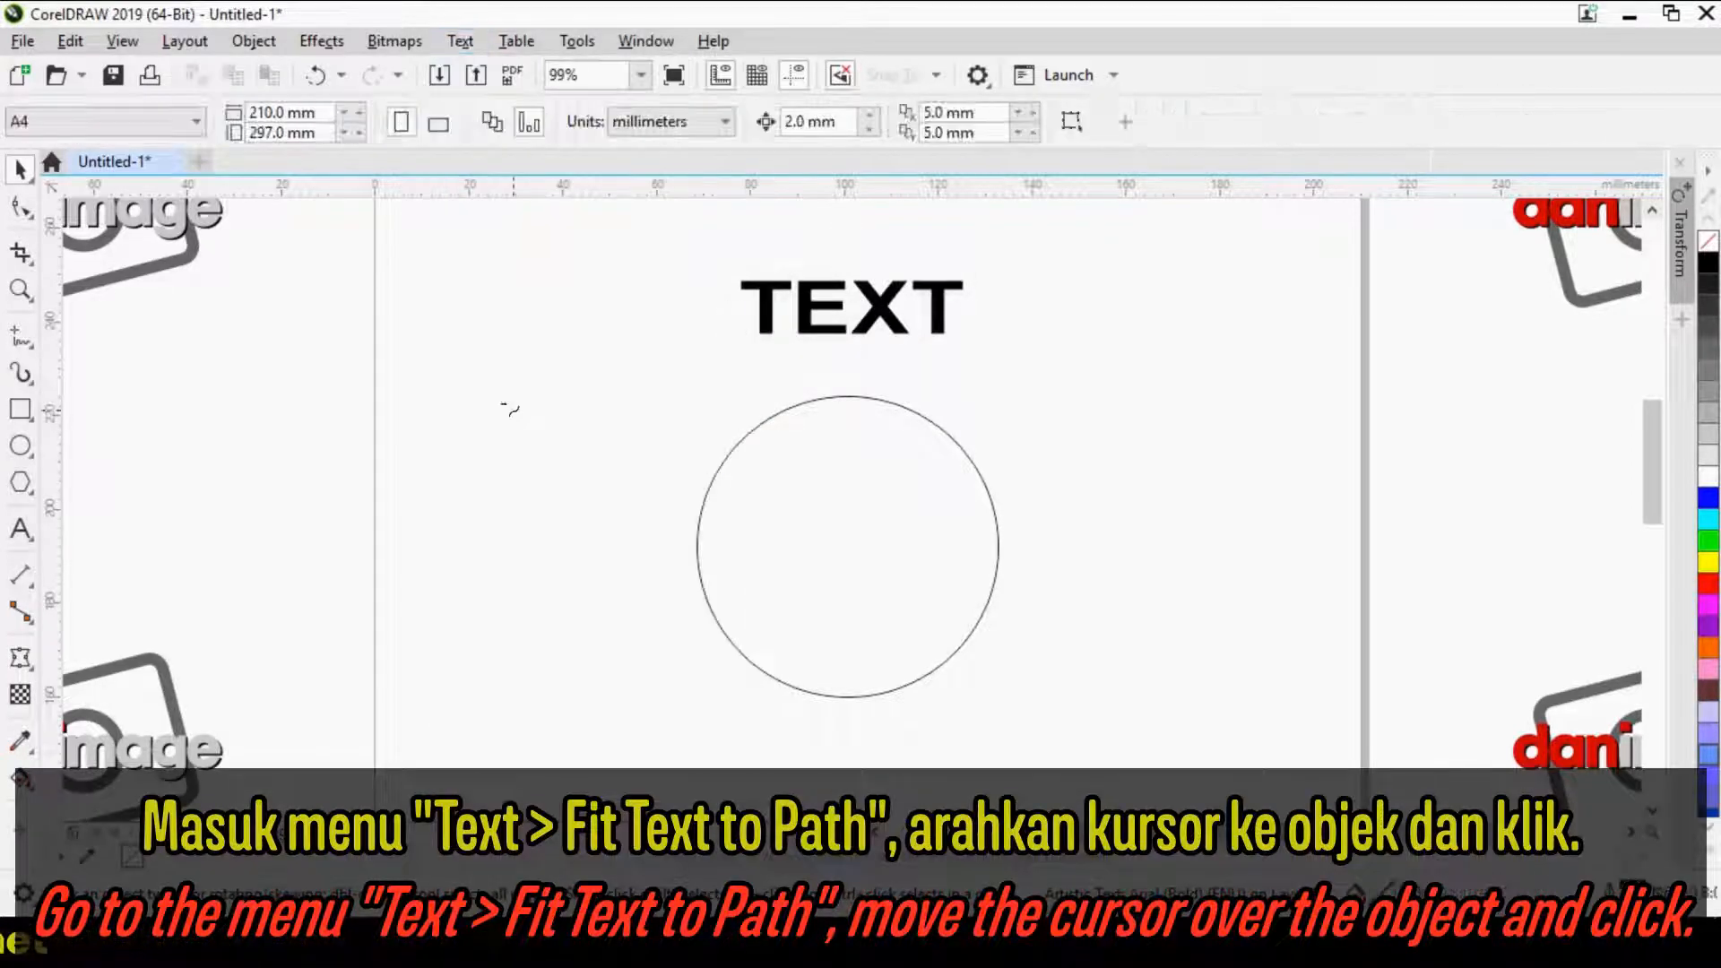
{"action": "left_click", "coordinate": [834, 392]}
{"action": "left_click", "coordinate": [1087, 428]}
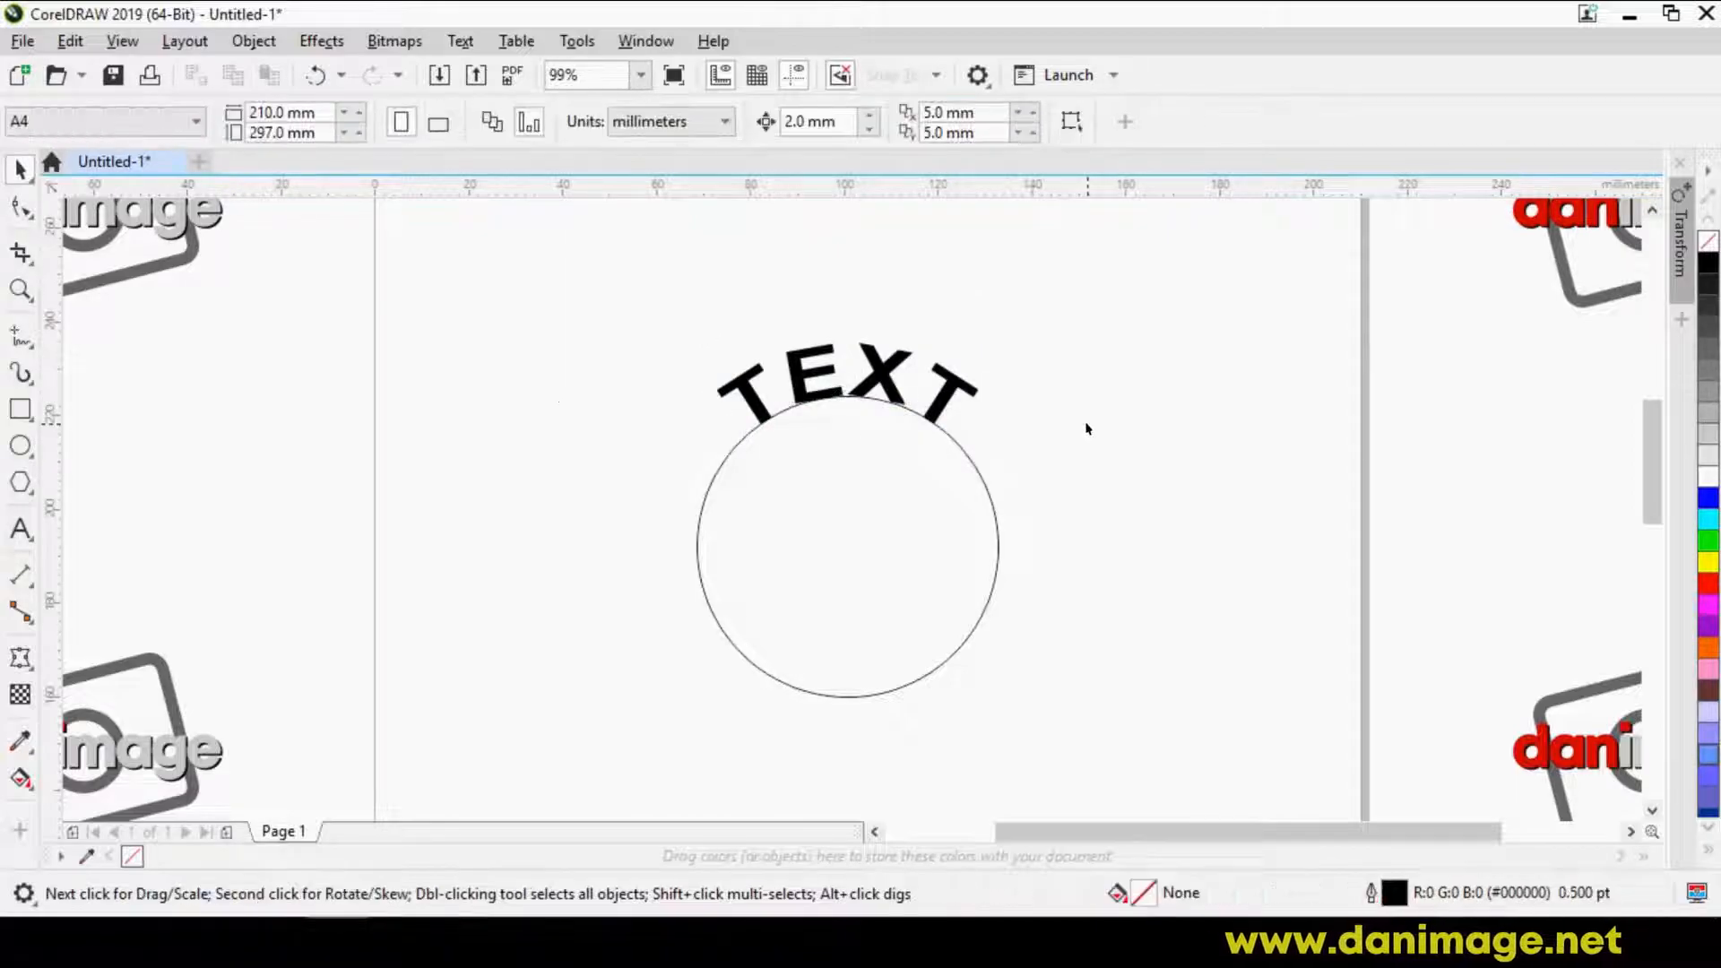
Slide the text slightly clockwise along the circle and enlarge it to about 53 pt
{"action": "left_click", "coordinate": [757, 403]}
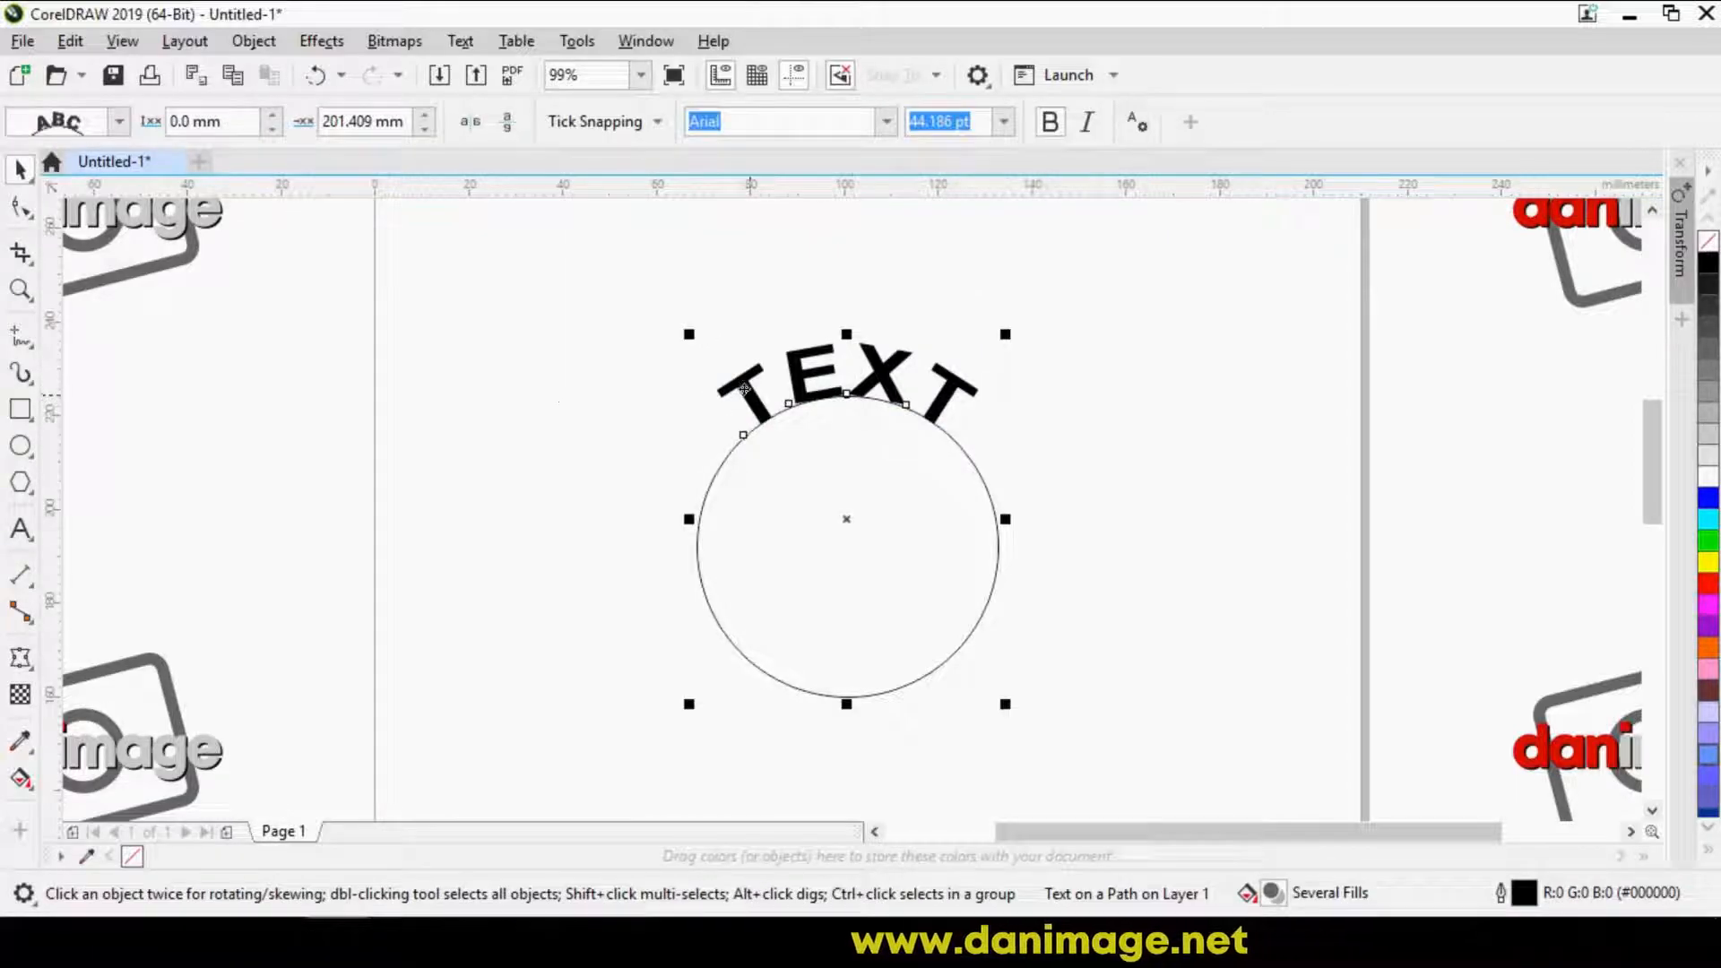
{"action": "left_click", "coordinate": [744, 388], "text": "ctrl"}
{"action": "mouse_move", "coordinate": [737, 432]}
{"action": "left_mouse_down"}
{"action": "mouse_move", "coordinate": [786, 430]}
{"action": "mouse_move", "coordinate": [776, 492]}
{"action": "mouse_move", "coordinate": [763, 417]}
{"action": "mouse_move", "coordinate": [747, 429]}
{"action": "left_mouse_up"}
{"action": "left_click", "coordinate": [807, 369]}
{"action": "left_click", "coordinate": [799, 347]}
{"action": "left_click_drag", "start_coordinate": [992, 333], "coordinate": [1040, 300]}
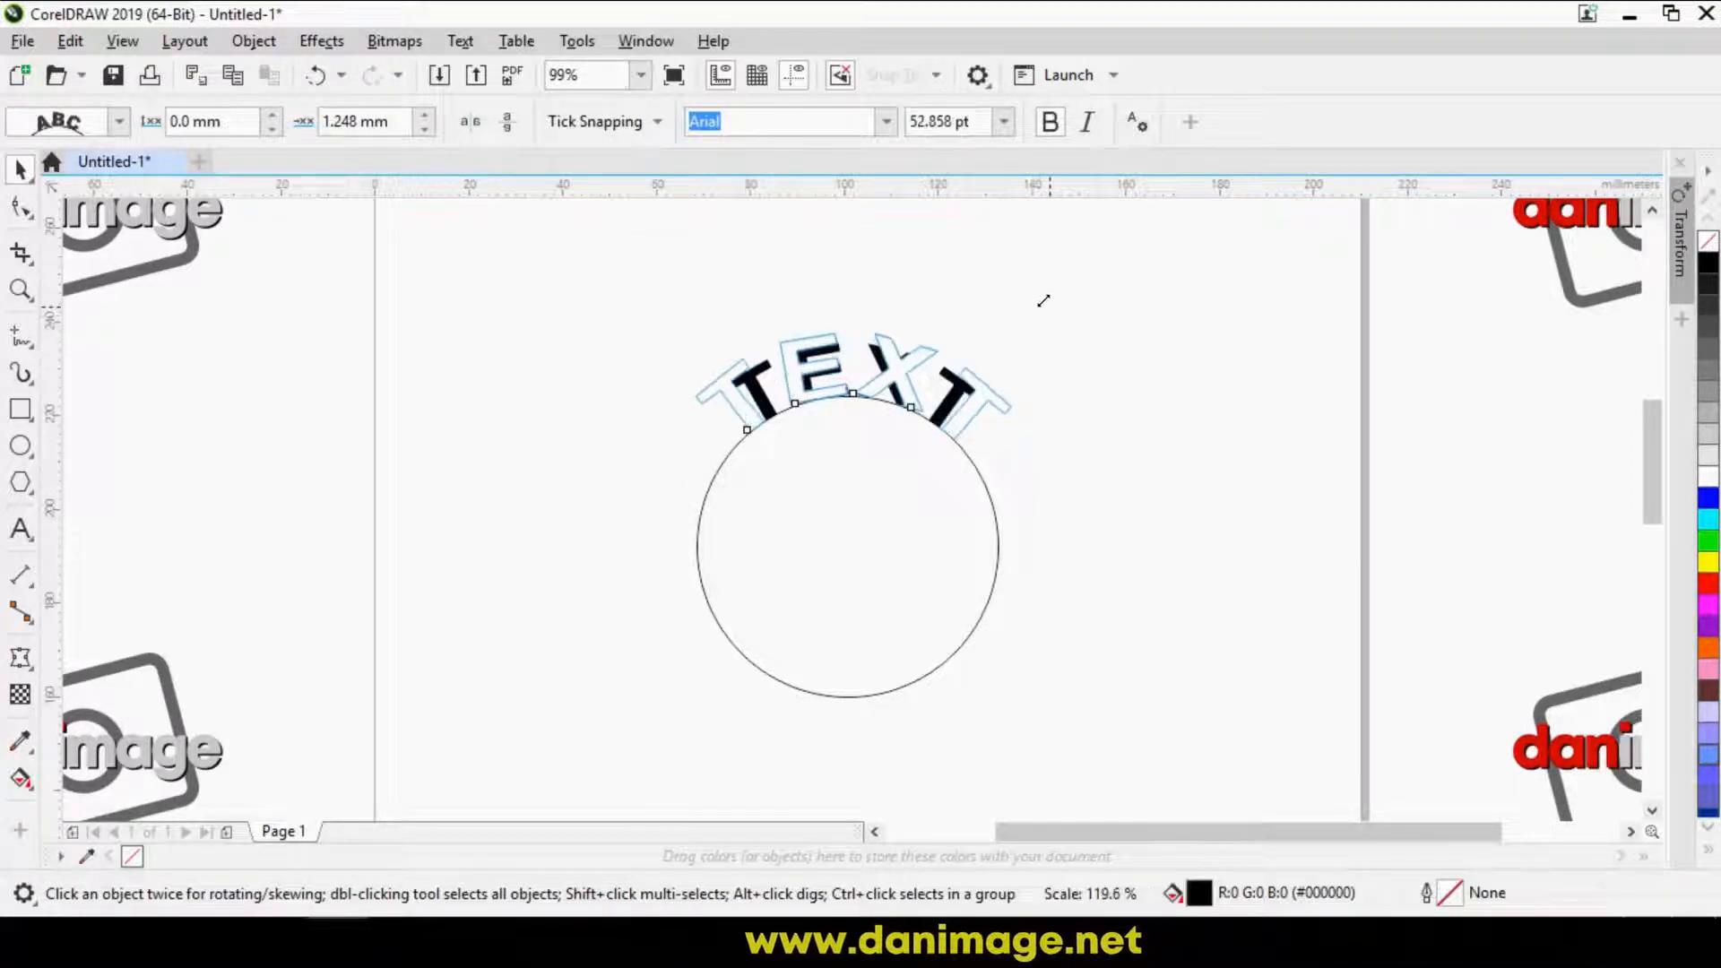
Slide the text counter-clockwise along the circle until it is centred over the circle's highest point
{"action": "left_click", "coordinate": [765, 408]}
{"action": "left_click", "coordinate": [764, 408]}
{"action": "left_click_drag", "start_coordinate": [732, 446], "coordinate": [716, 449]}
{"action": "left_click", "coordinate": [1136, 463]}
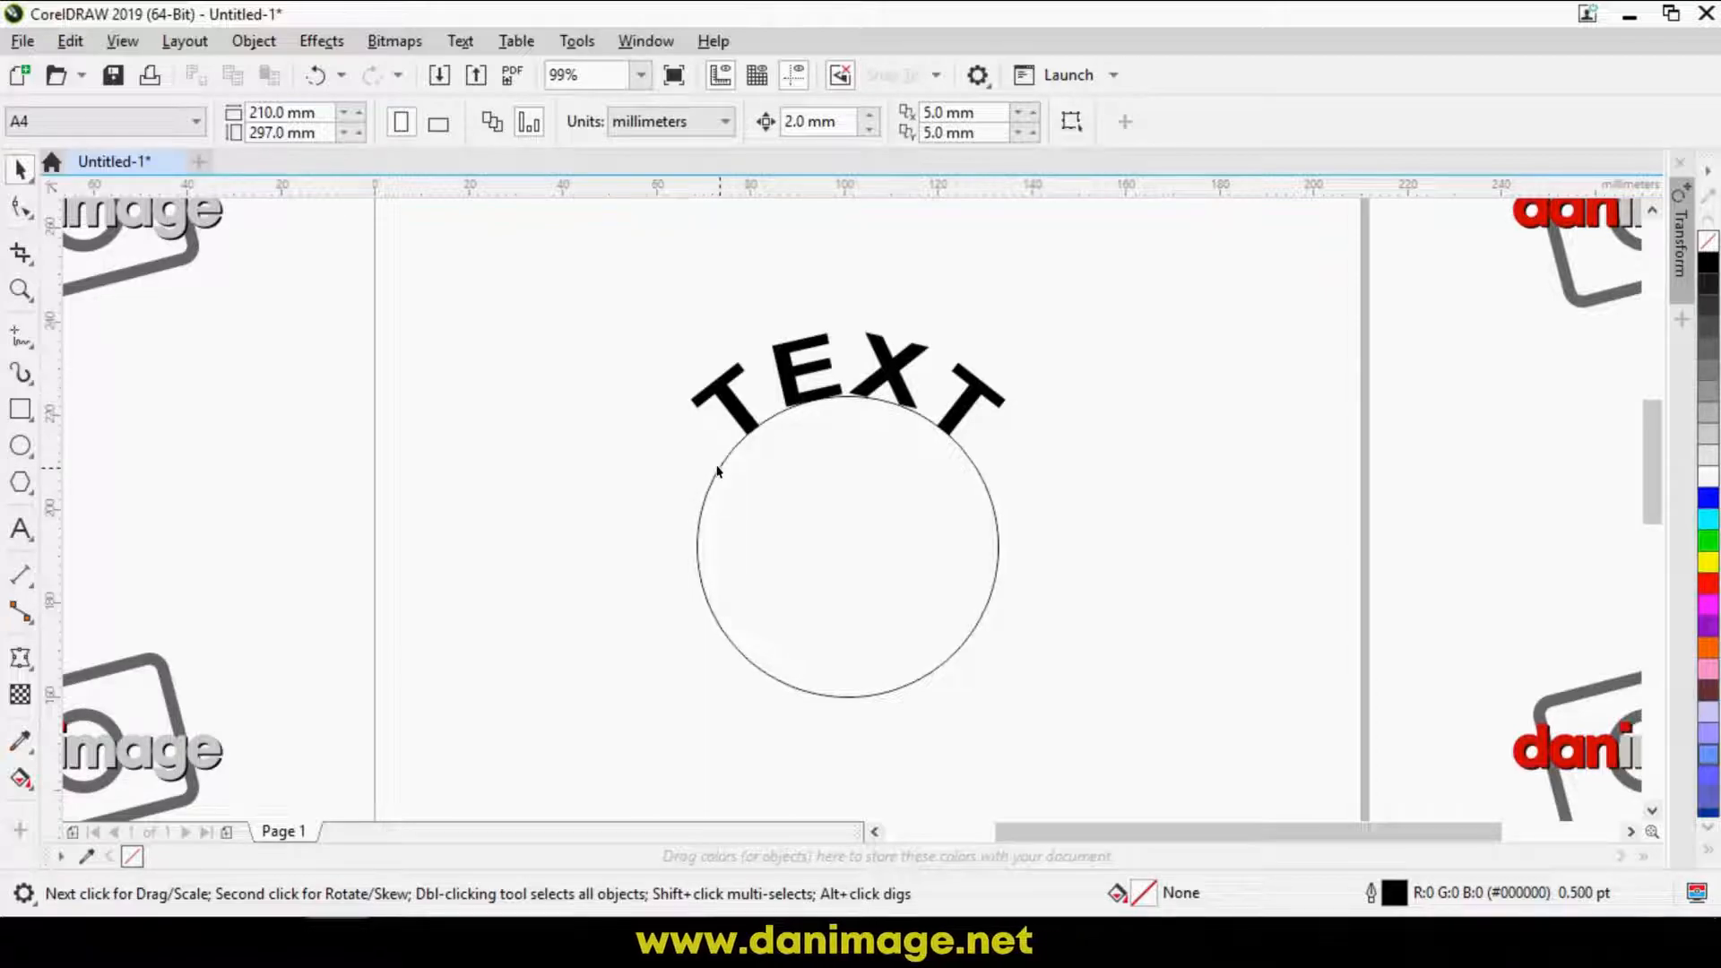
Slightly widen the letter spacing of the text on the circle with the Shape tool
{"action": "left_click", "coordinate": [734, 416]}
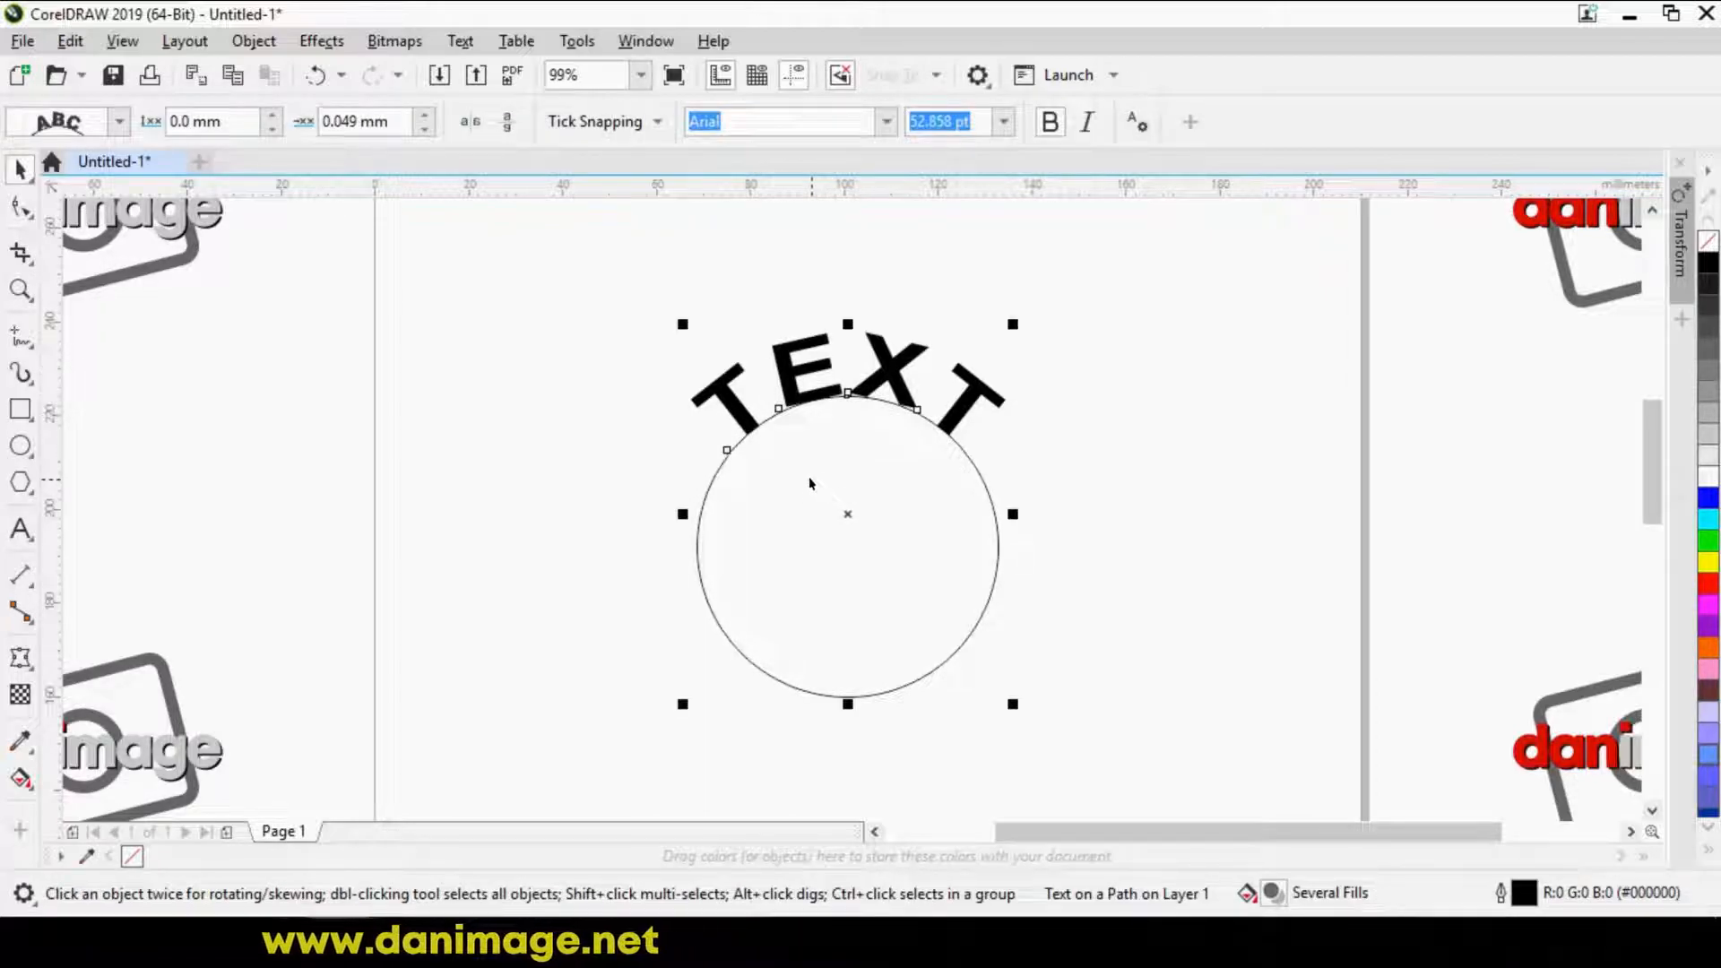
{"action": "left_click", "coordinate": [21, 208]}
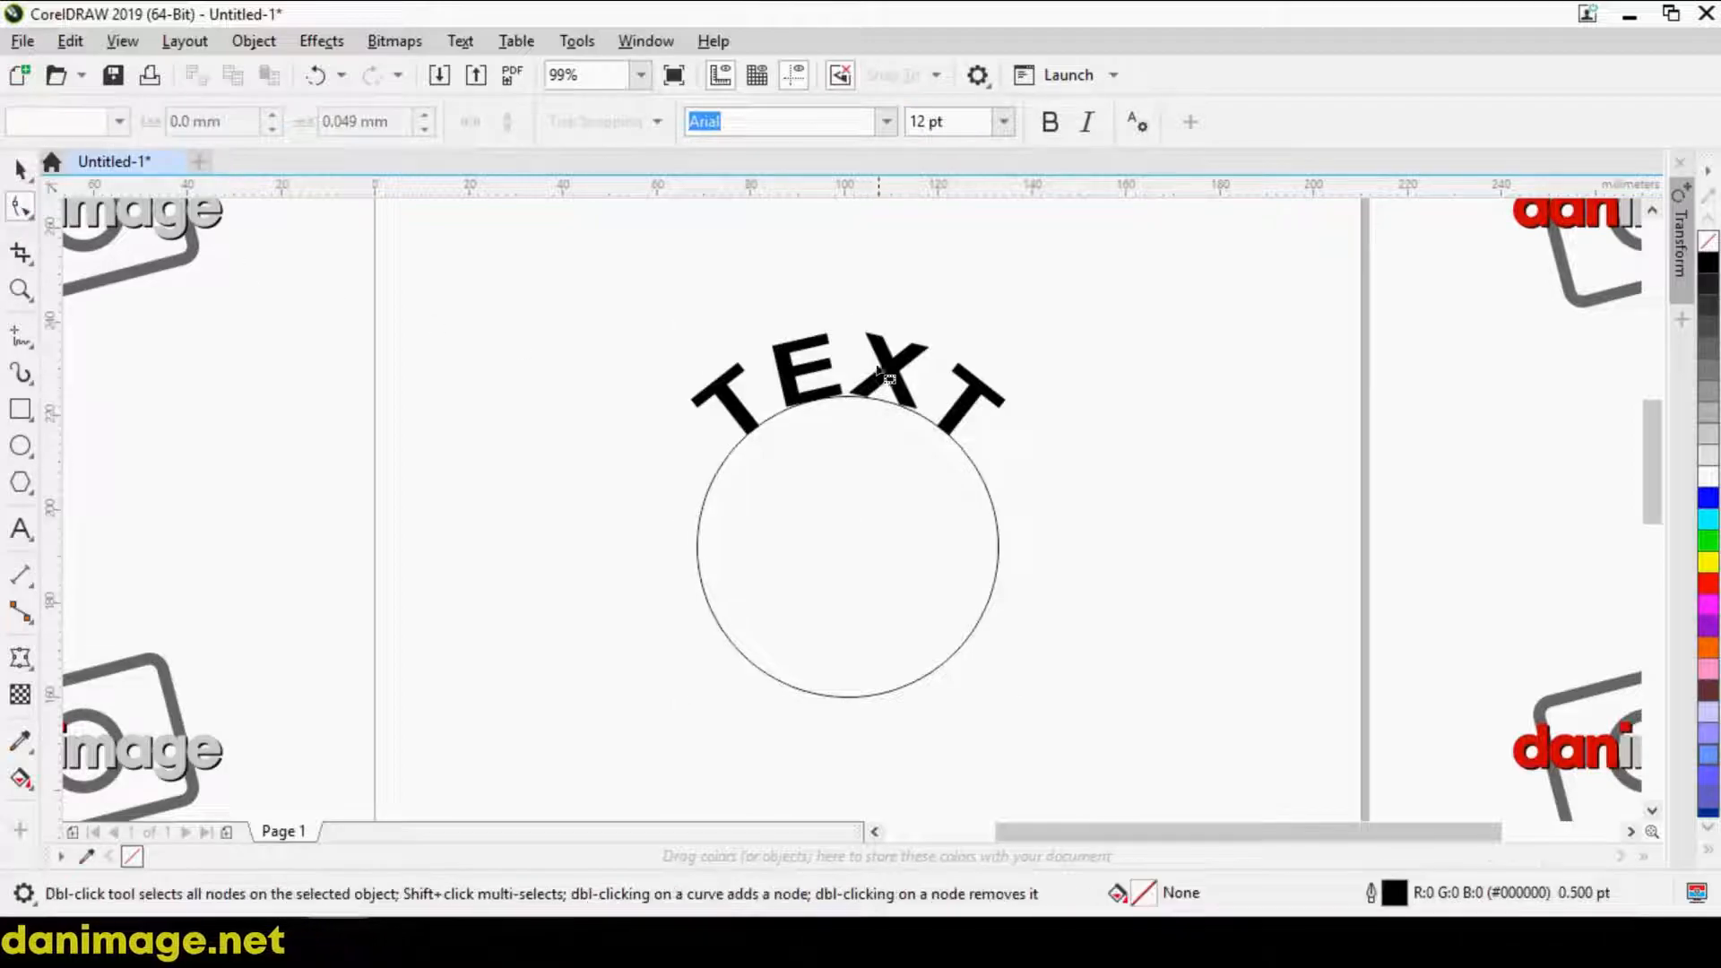
{"action": "left_click", "coordinate": [894, 367]}
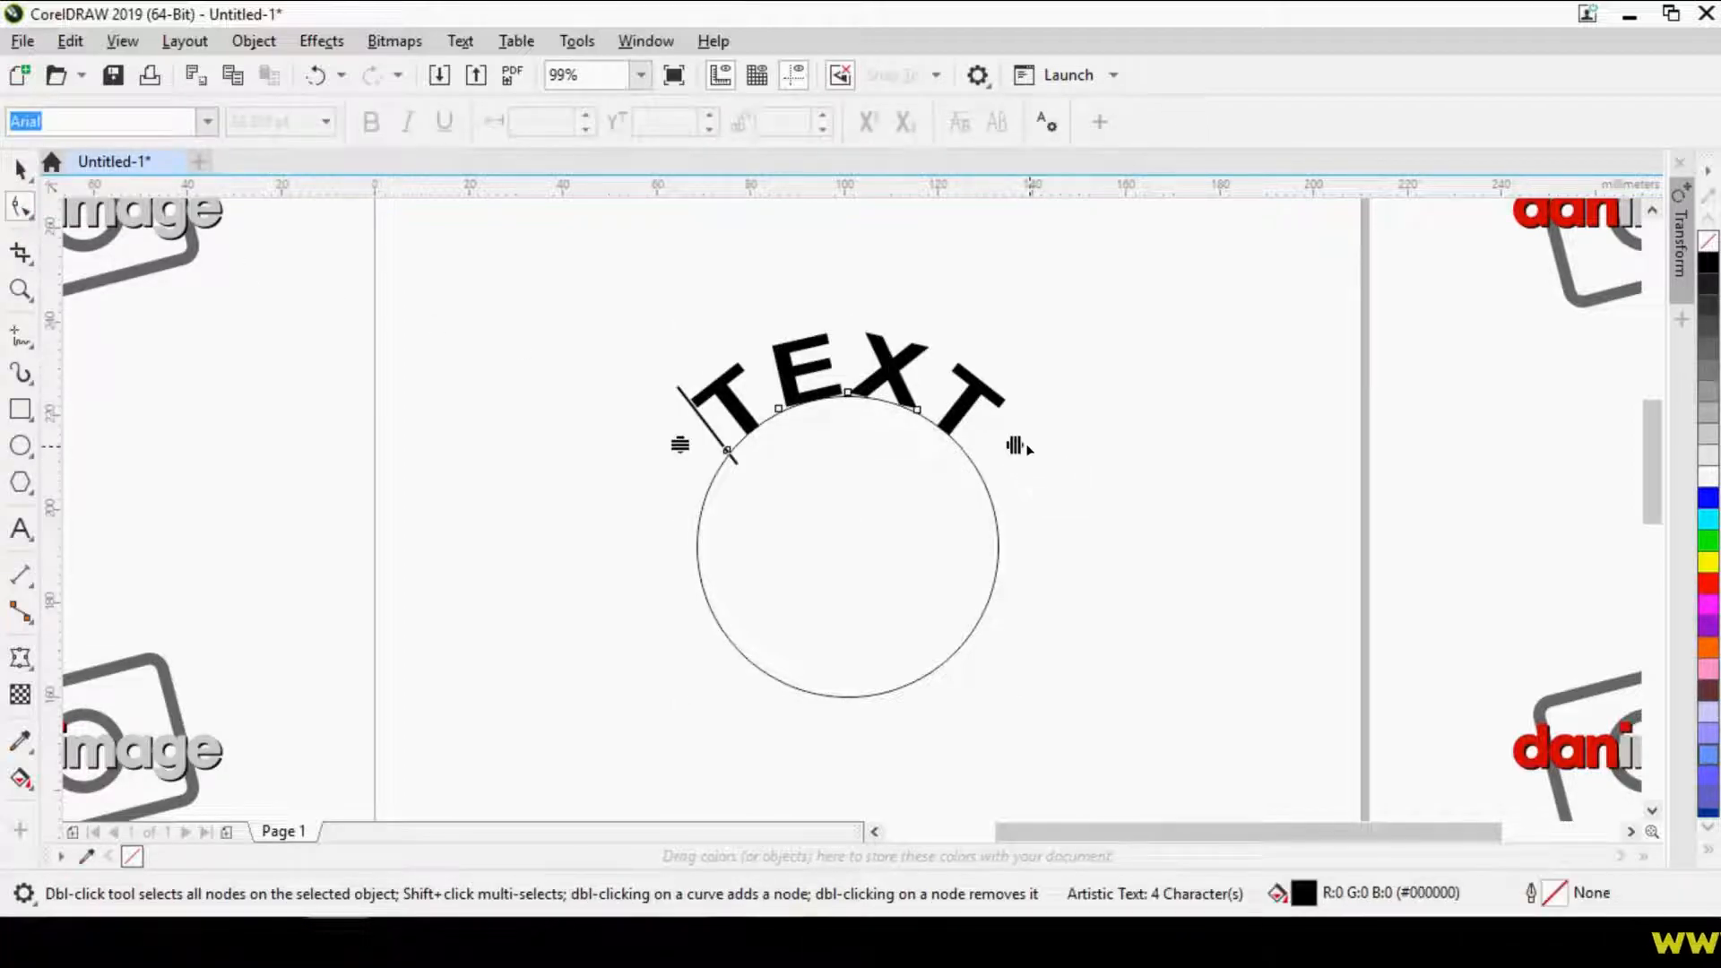
{"action": "left_click_drag", "start_coordinate": [1071, 462], "coordinate": [1006, 460]}
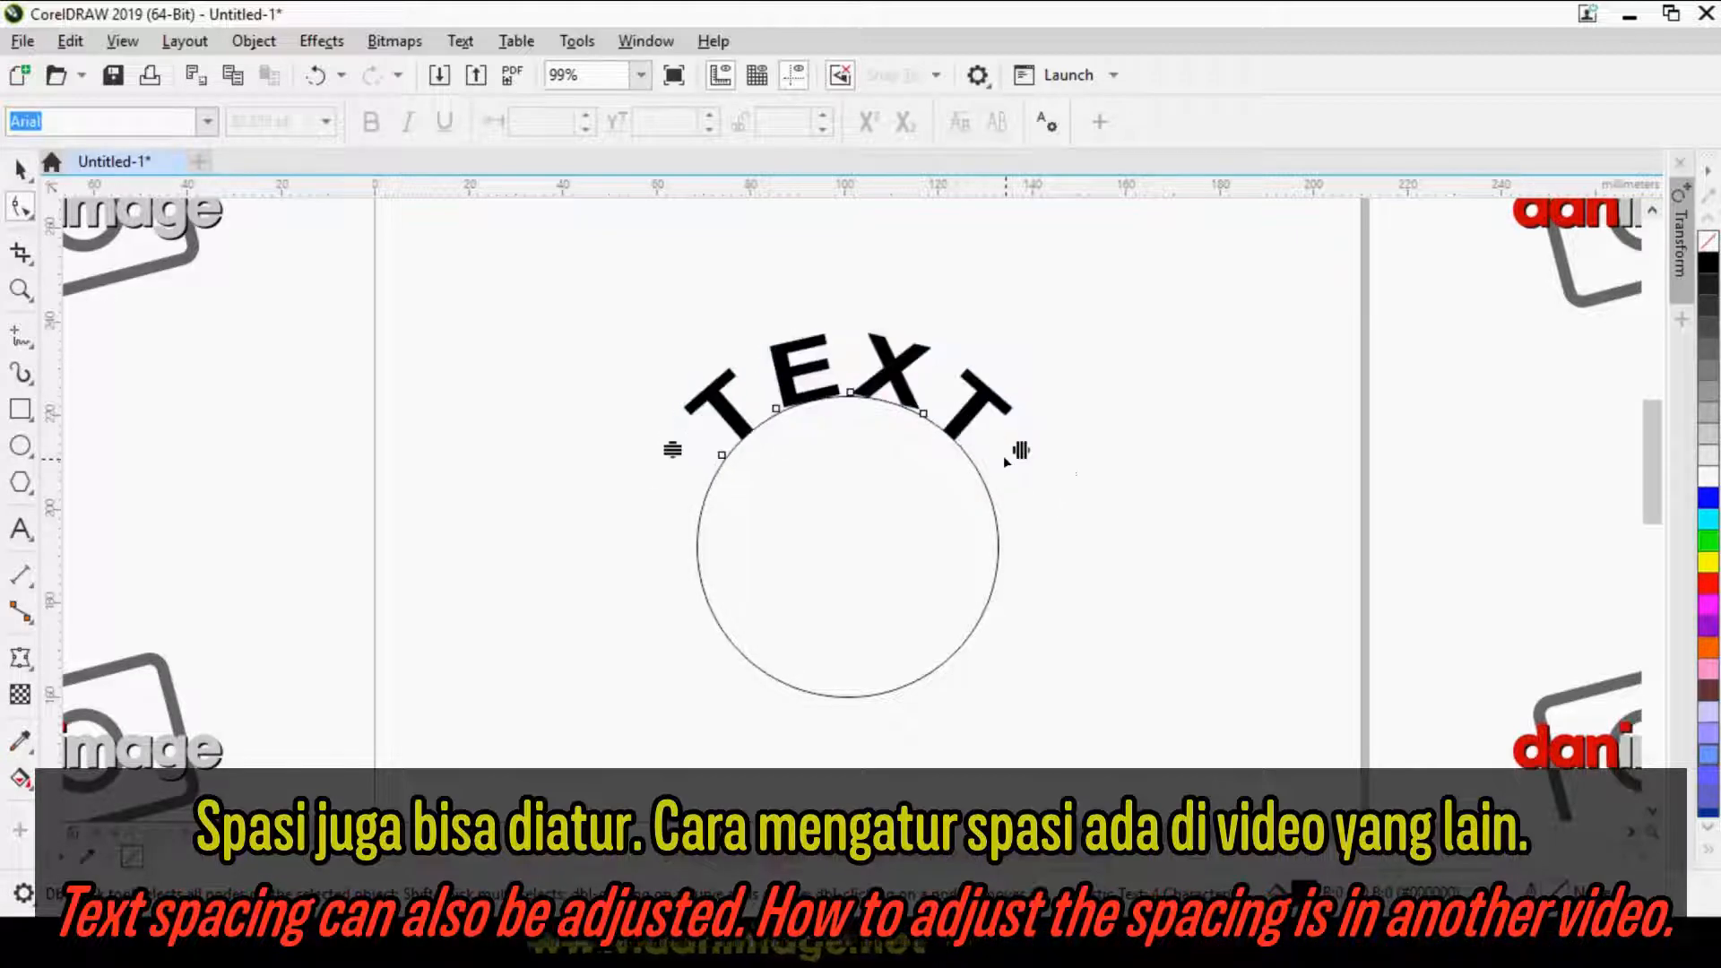
{"action": "key", "text": "space"}
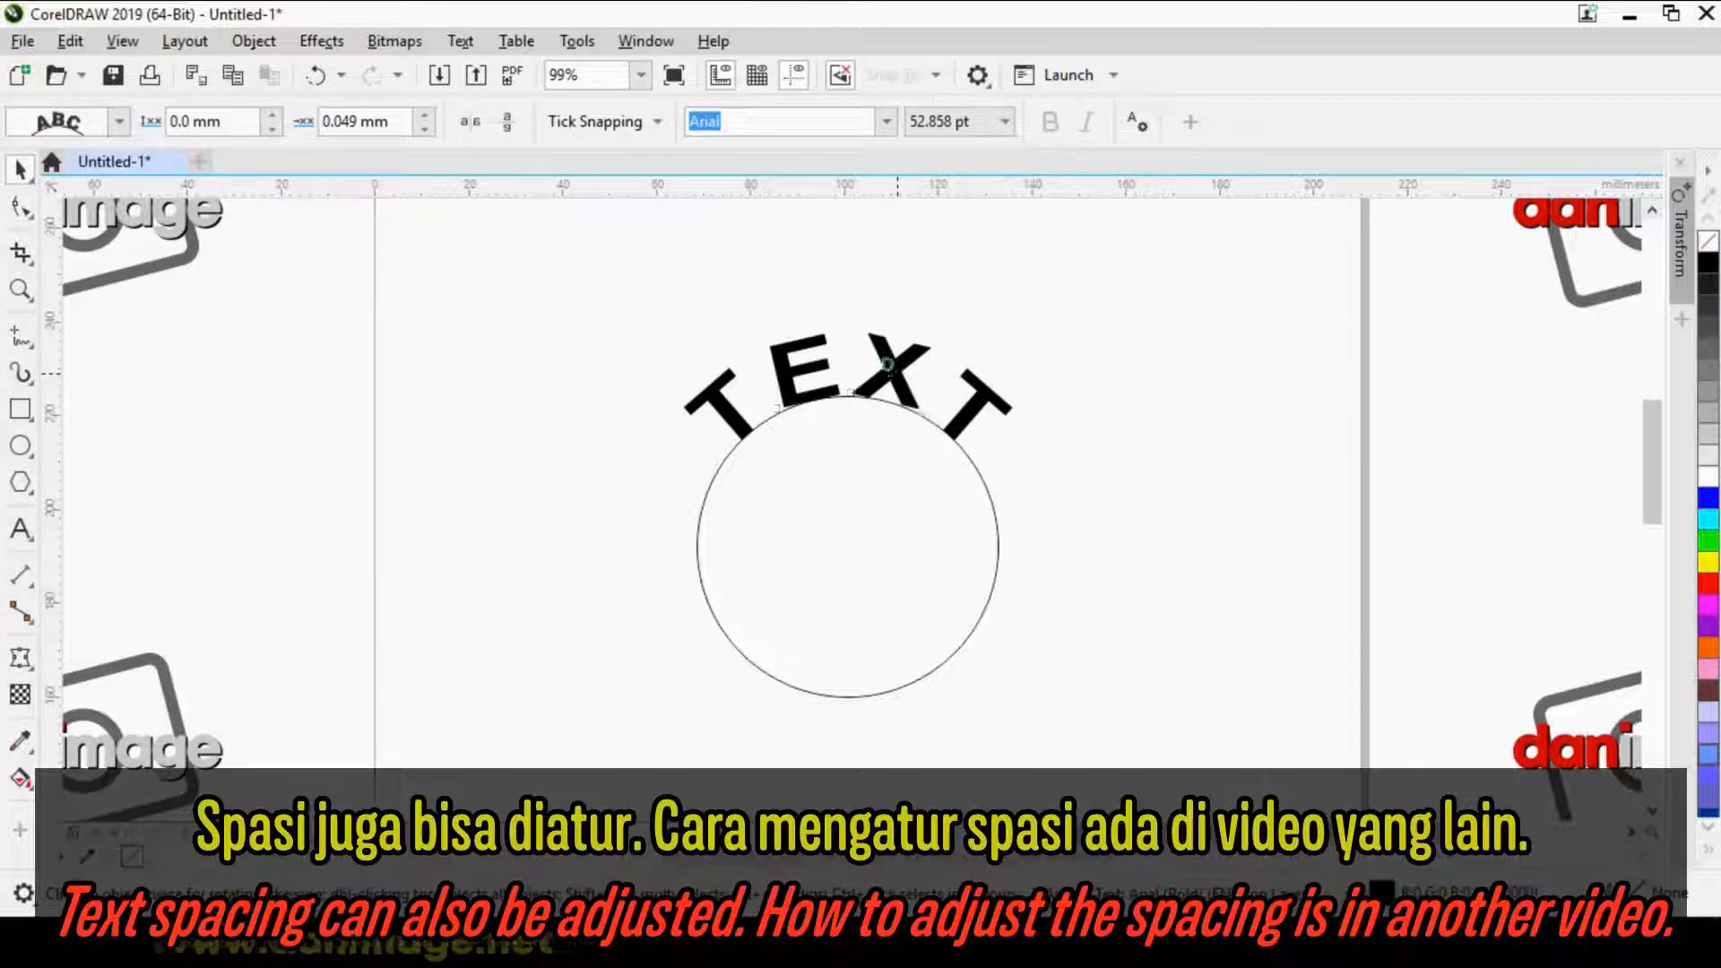
Open the text on the circle for editing, select all its characters and return to object selection
{"action": "double_click", "coordinate": [901, 372]}
{"action": "key", "text": "ctrl+a"}
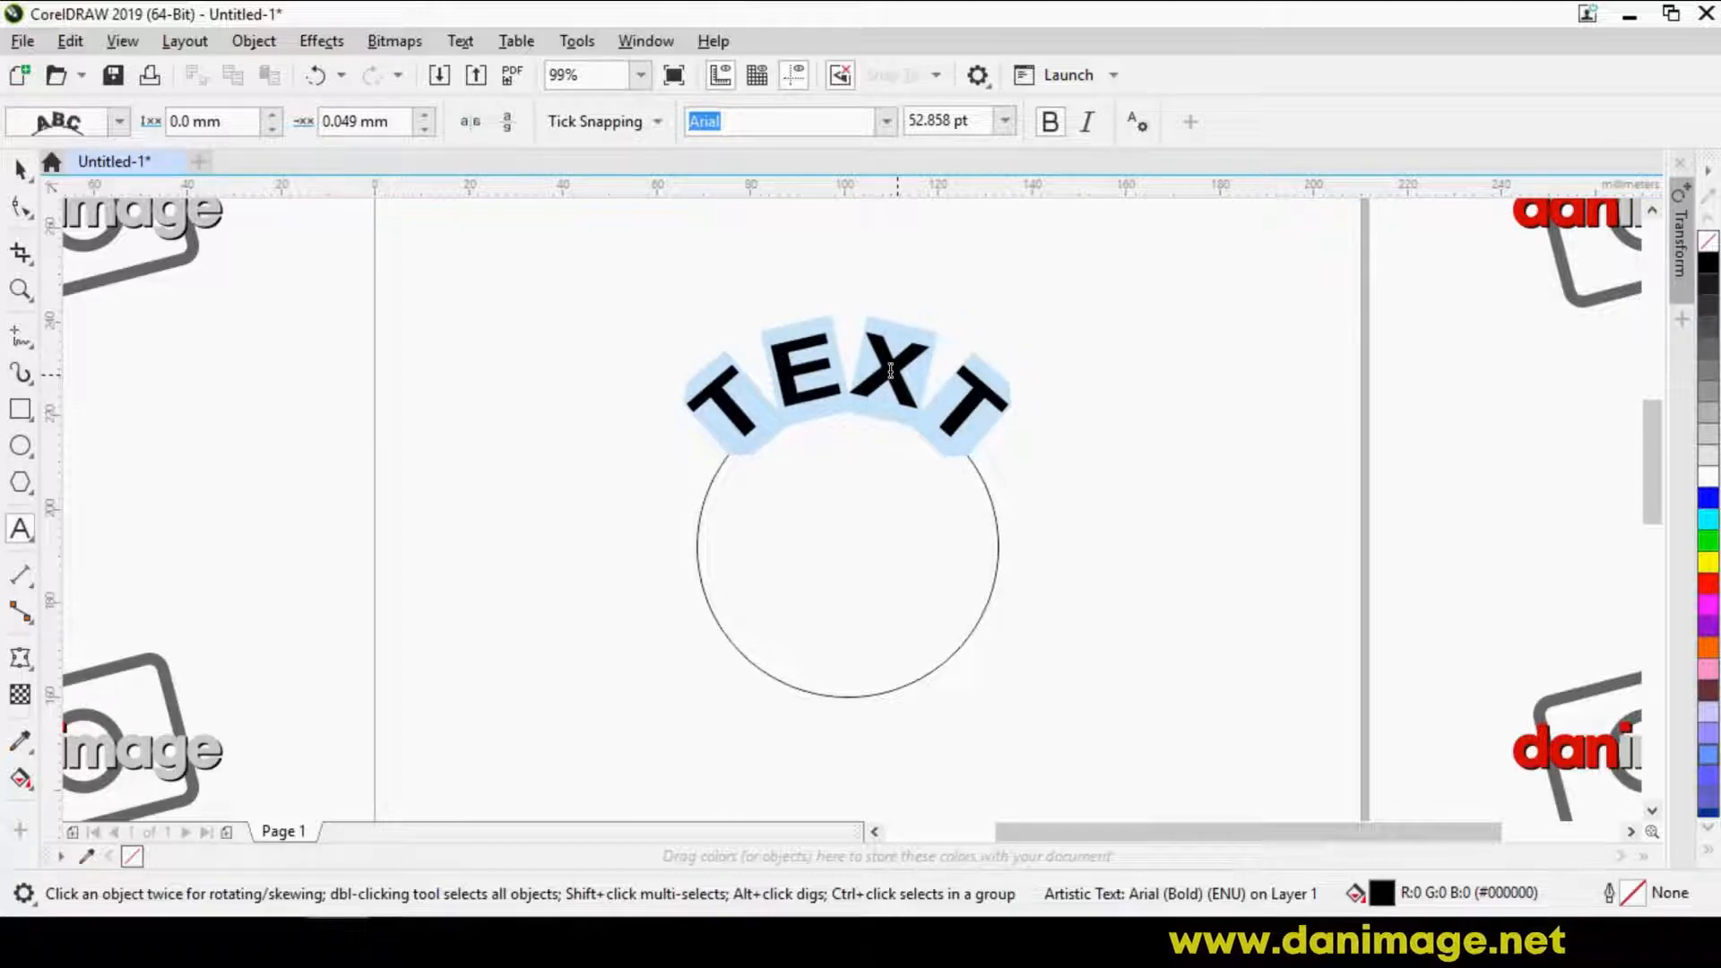
{"action": "left_click", "coordinate": [23, 169]}
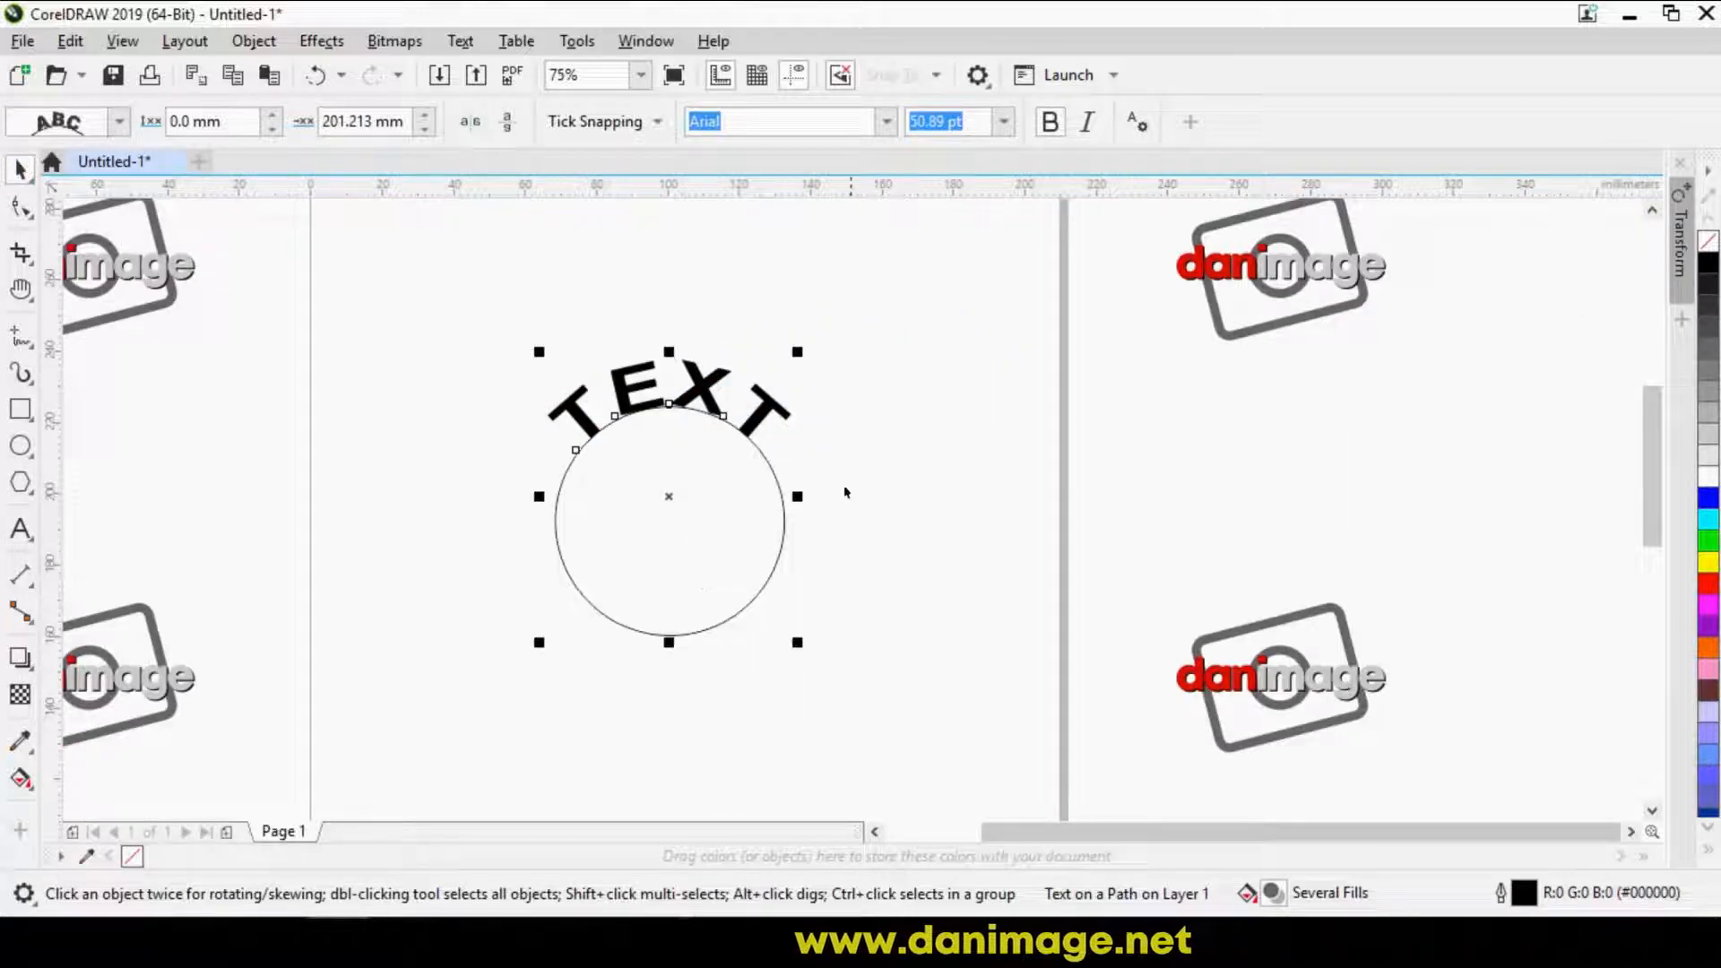
Break the curved text apart from the circle, then move the circle away and delete it
{"action": "left_click", "coordinate": [256, 41]}
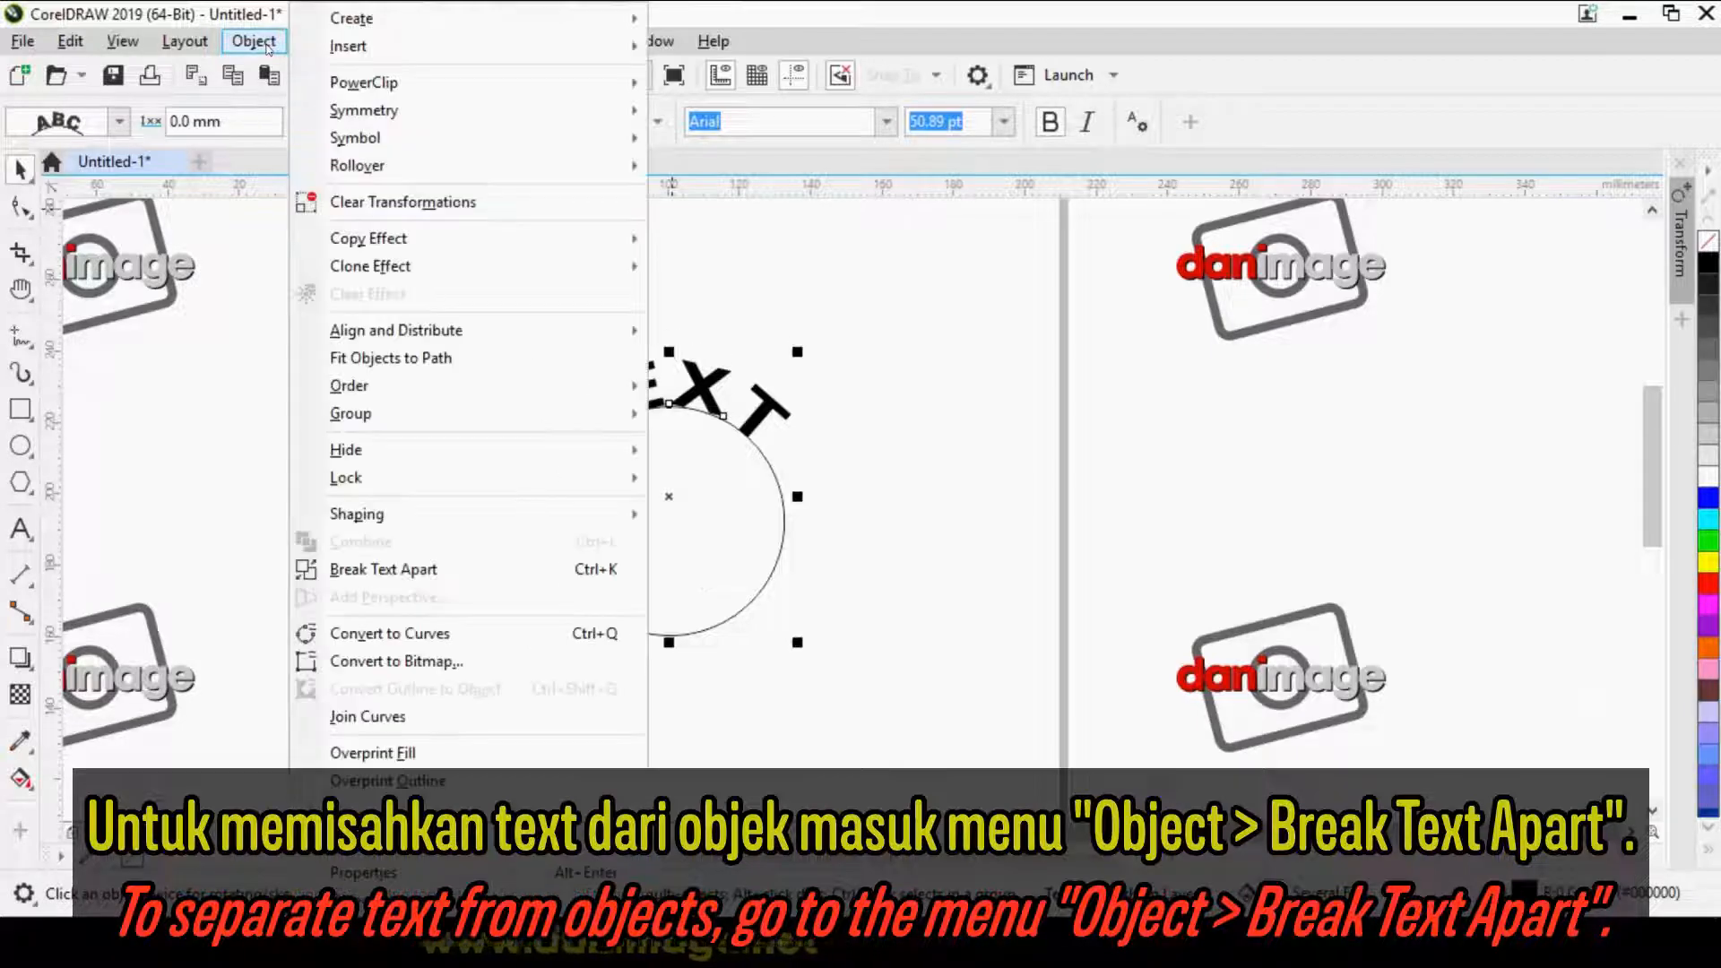
{"action": "left_click", "coordinate": [430, 570]}
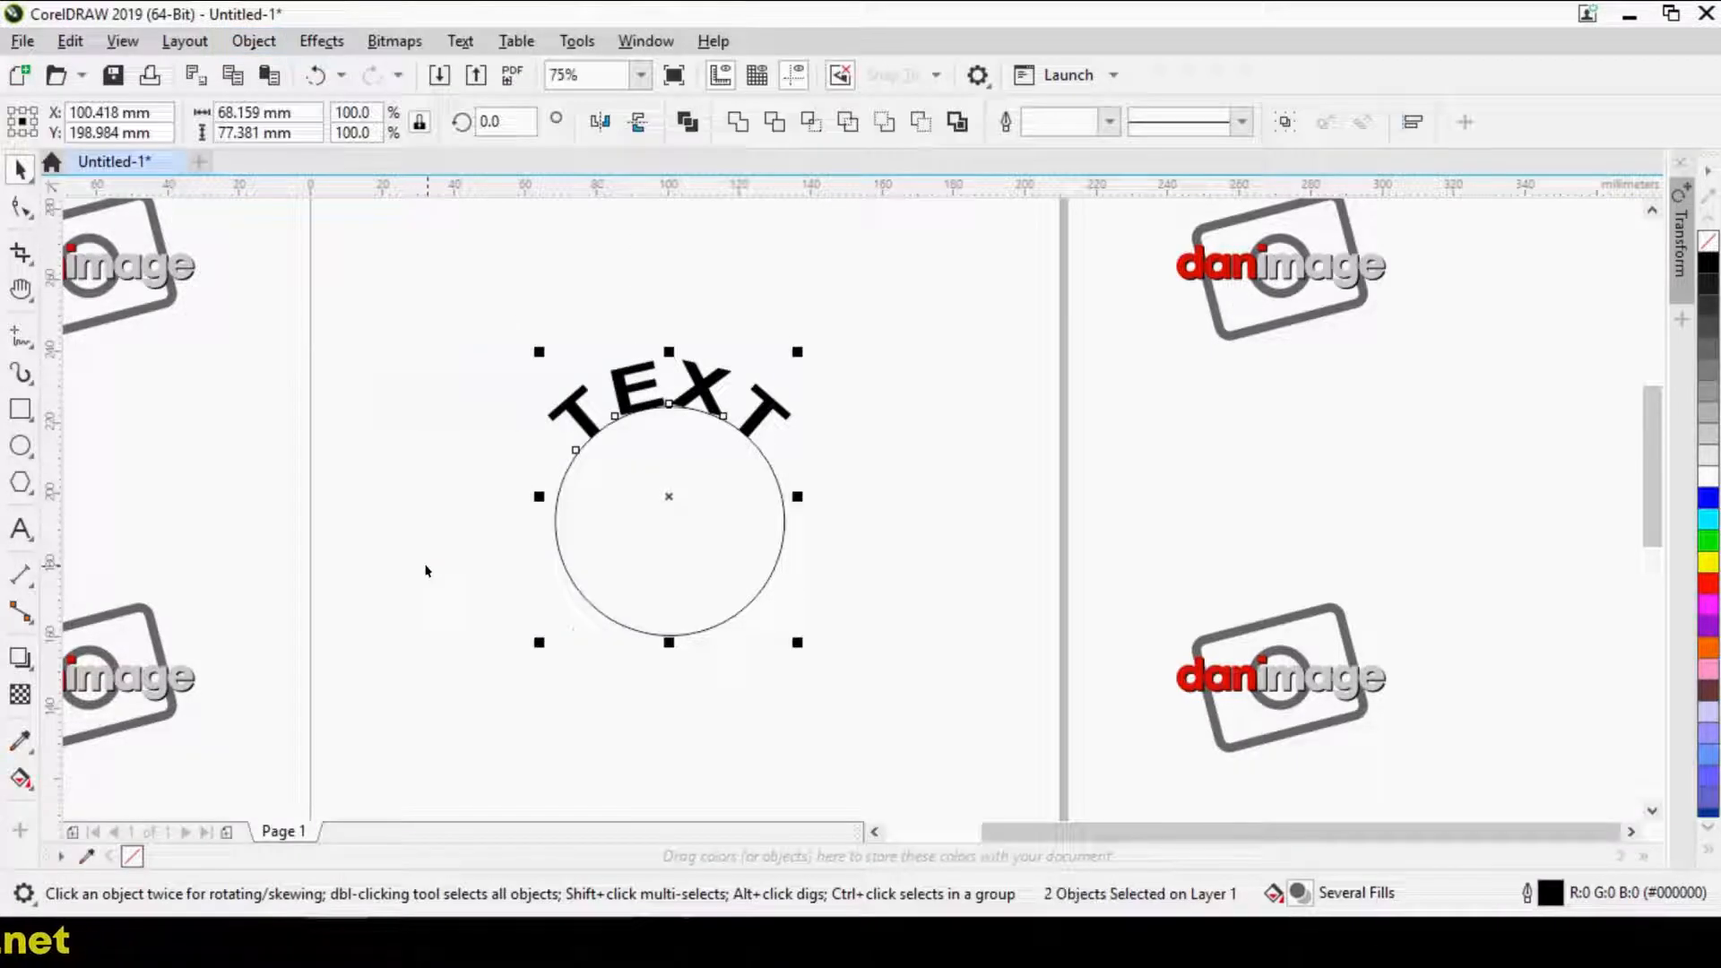
{"action": "left_click", "coordinate": [422, 568]}
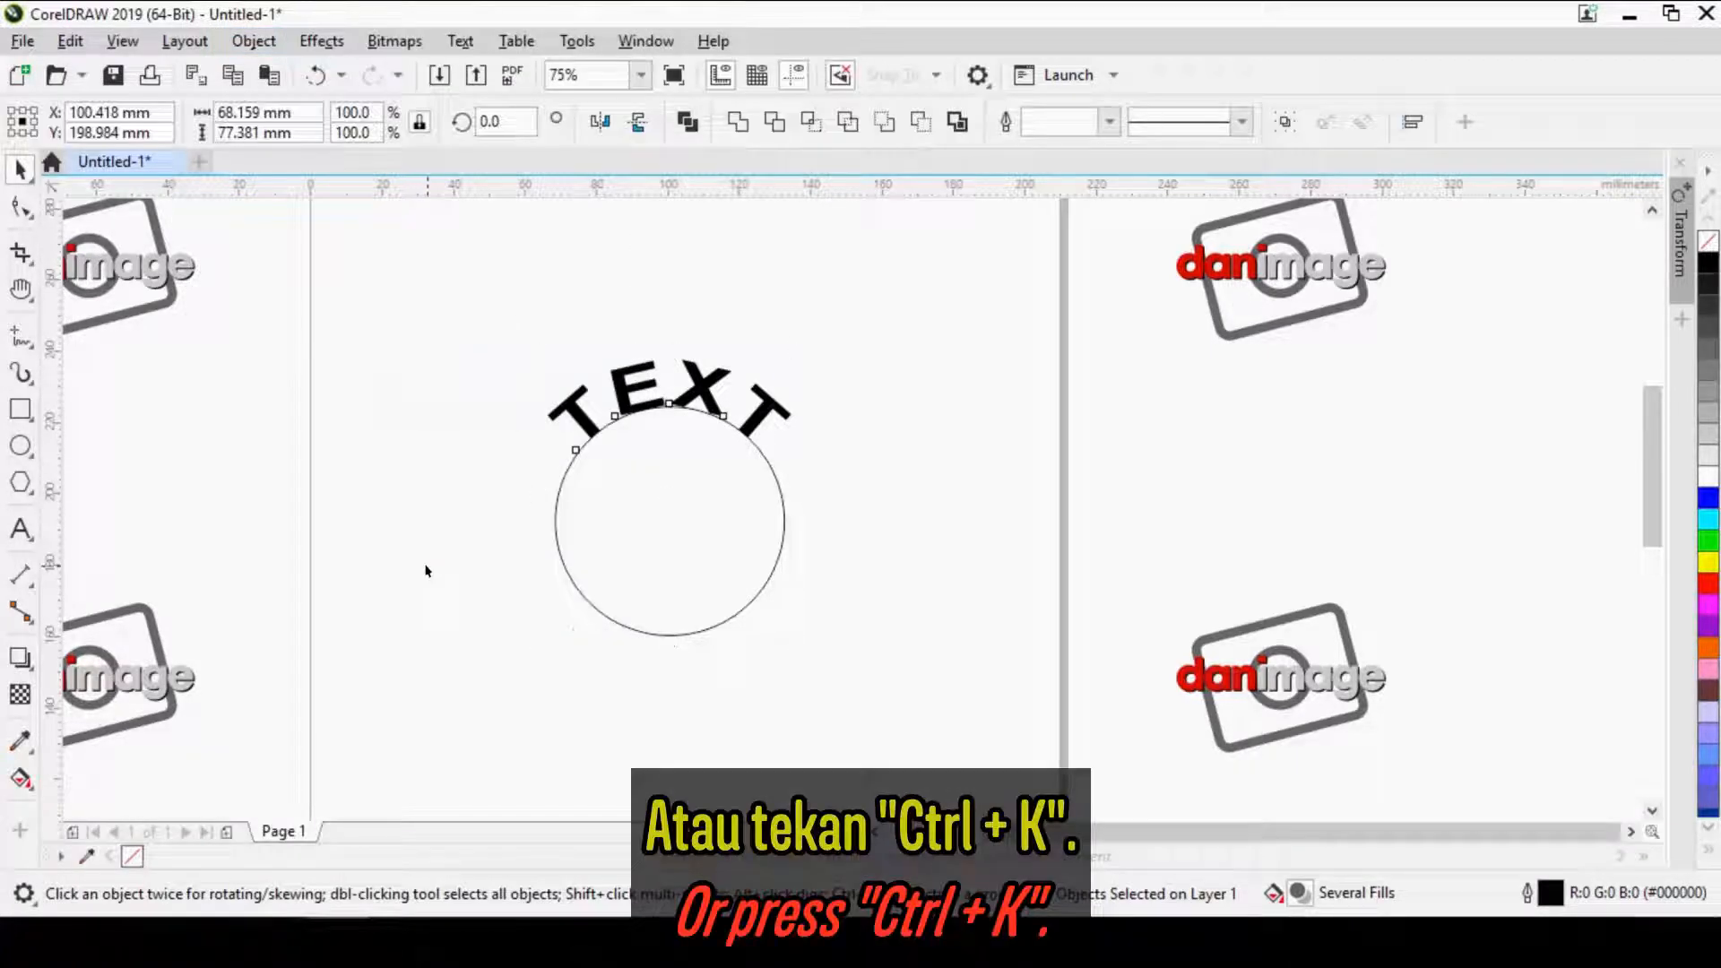
{"action": "left_click", "coordinate": [775, 484]}
{"action": "left_click_drag", "start_coordinate": [775, 484], "coordinate": [923, 506]}
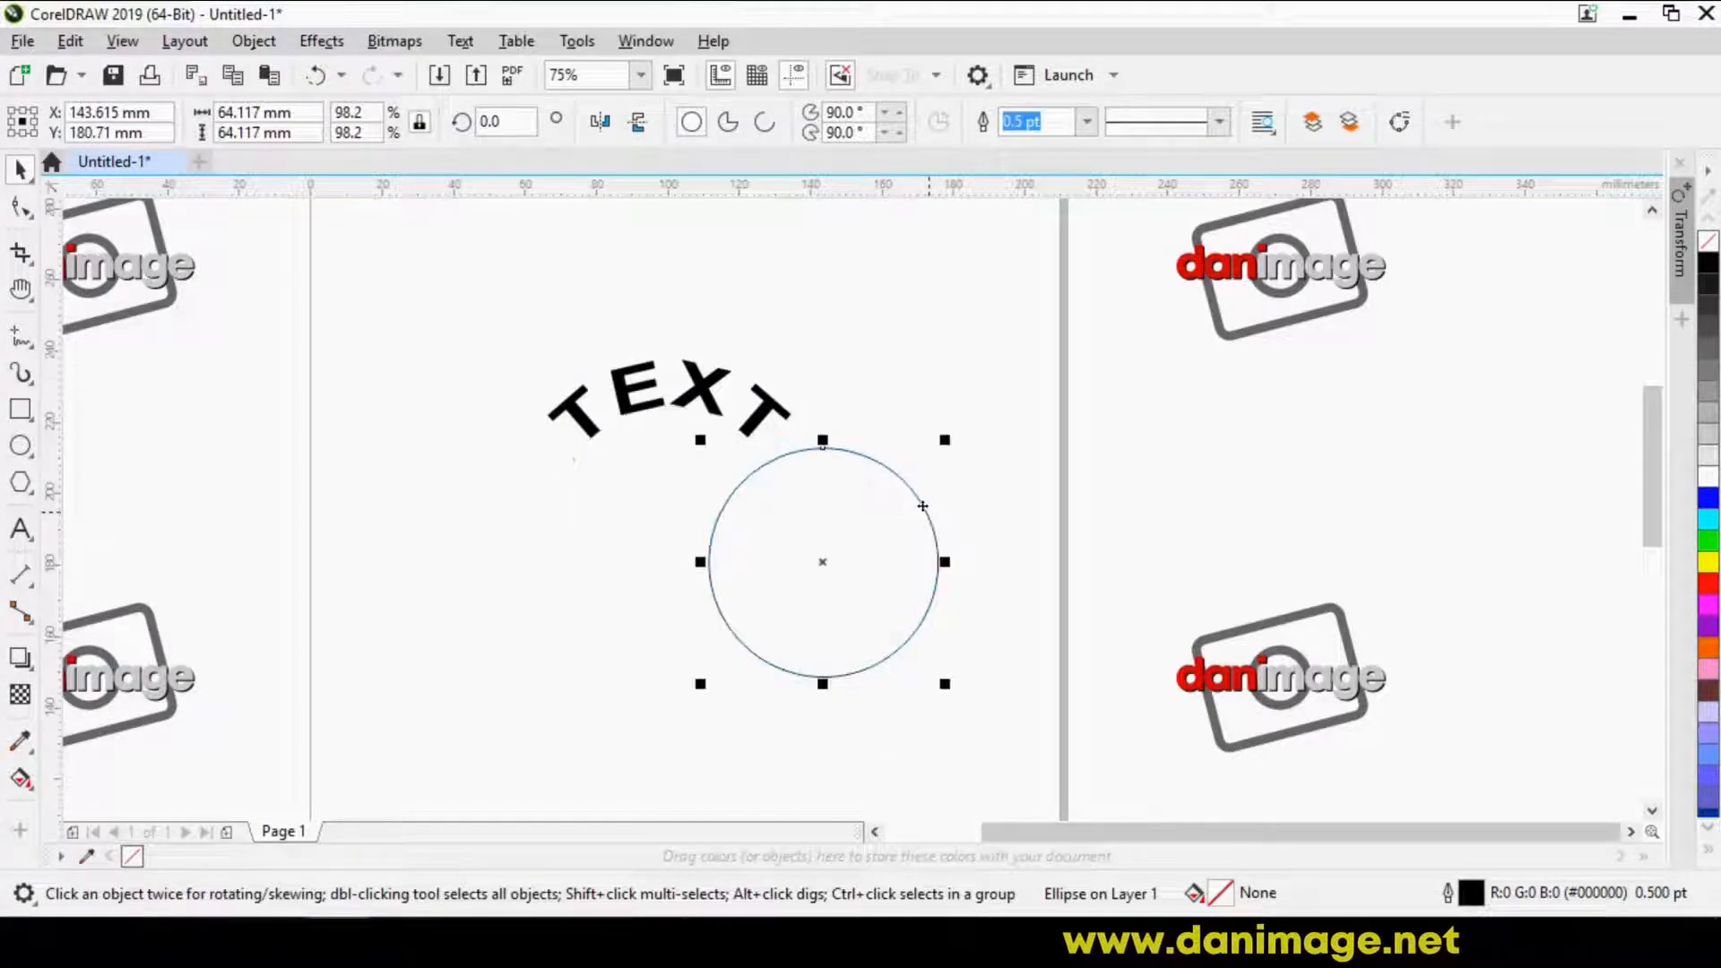
{"action": "key", "text": "Delete"}
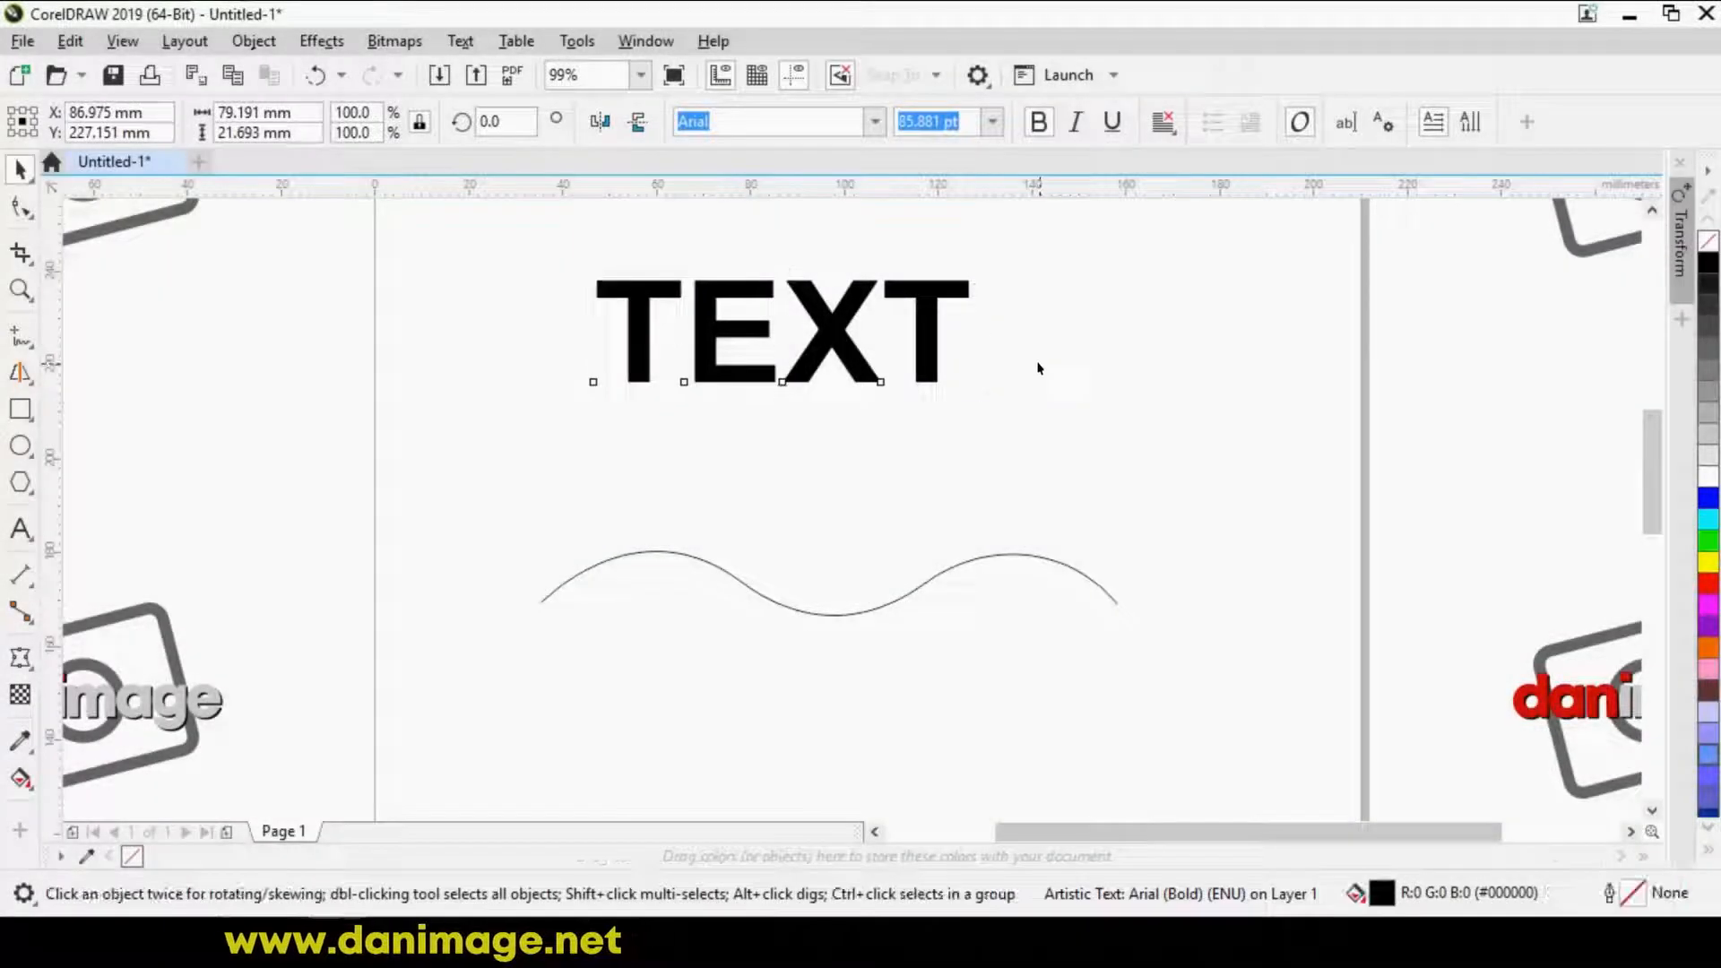
Fit the bold text to the wavy curve below it as its path
{"action": "left_click", "coordinate": [1039, 369]}
{"action": "left_click", "coordinate": [932, 348]}
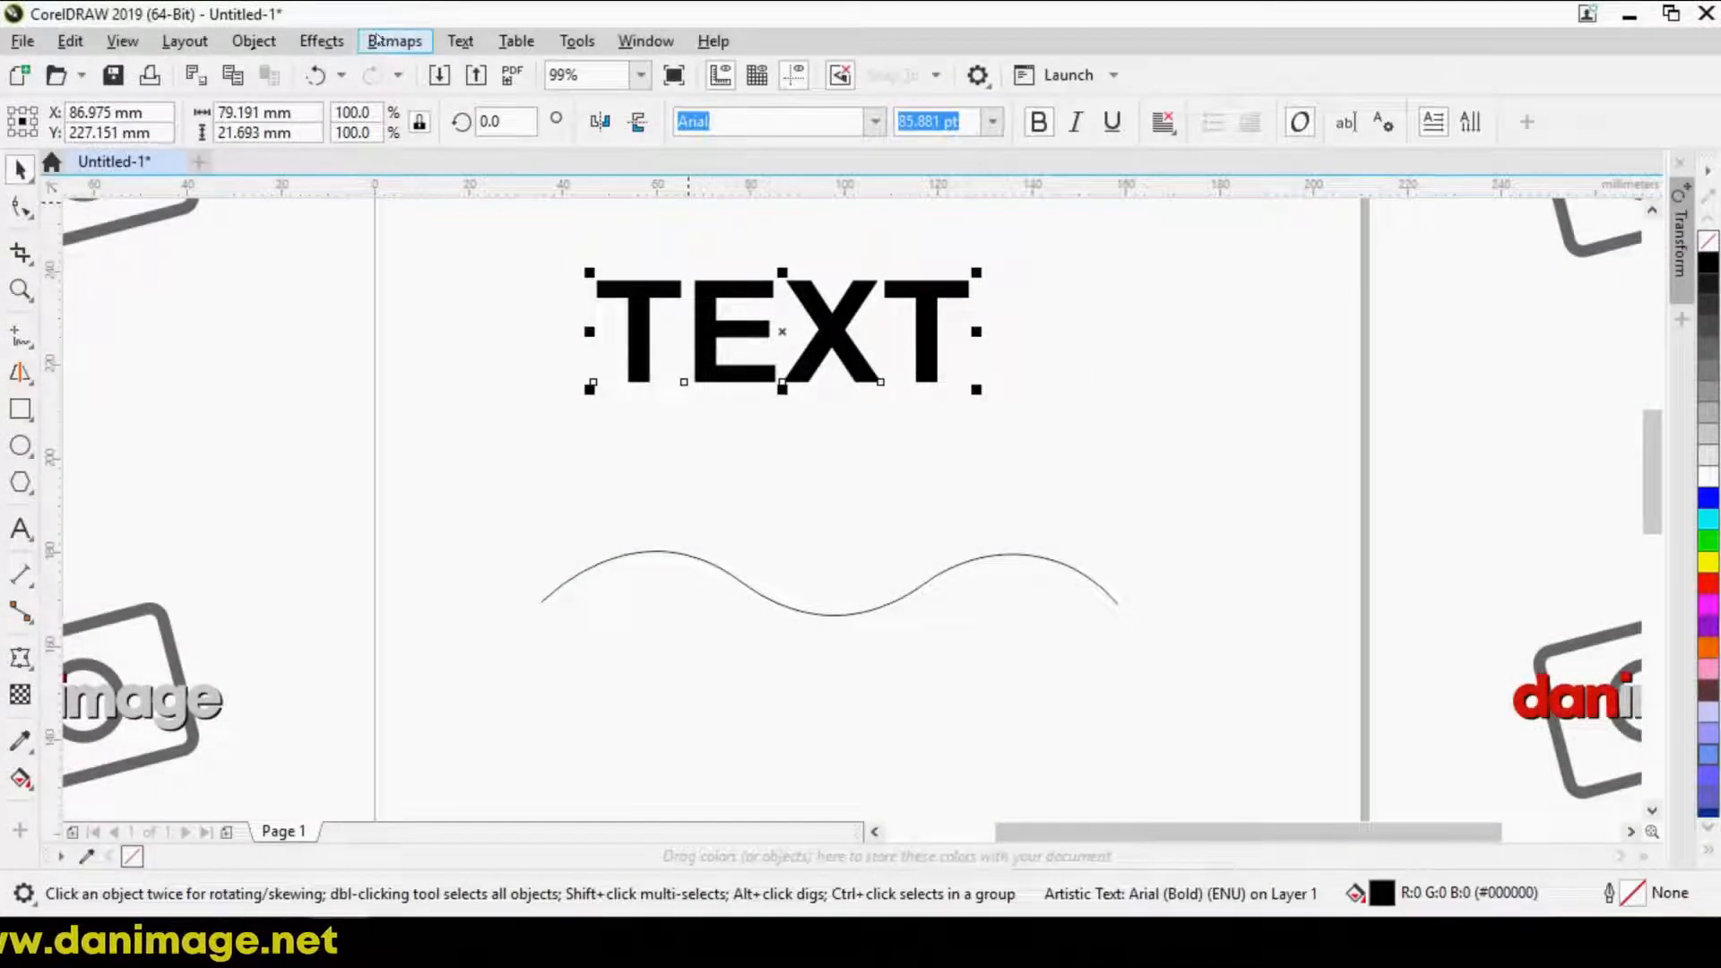
{"action": "left_click", "coordinate": [459, 41]}
{"action": "left_click", "coordinate": [519, 411]}
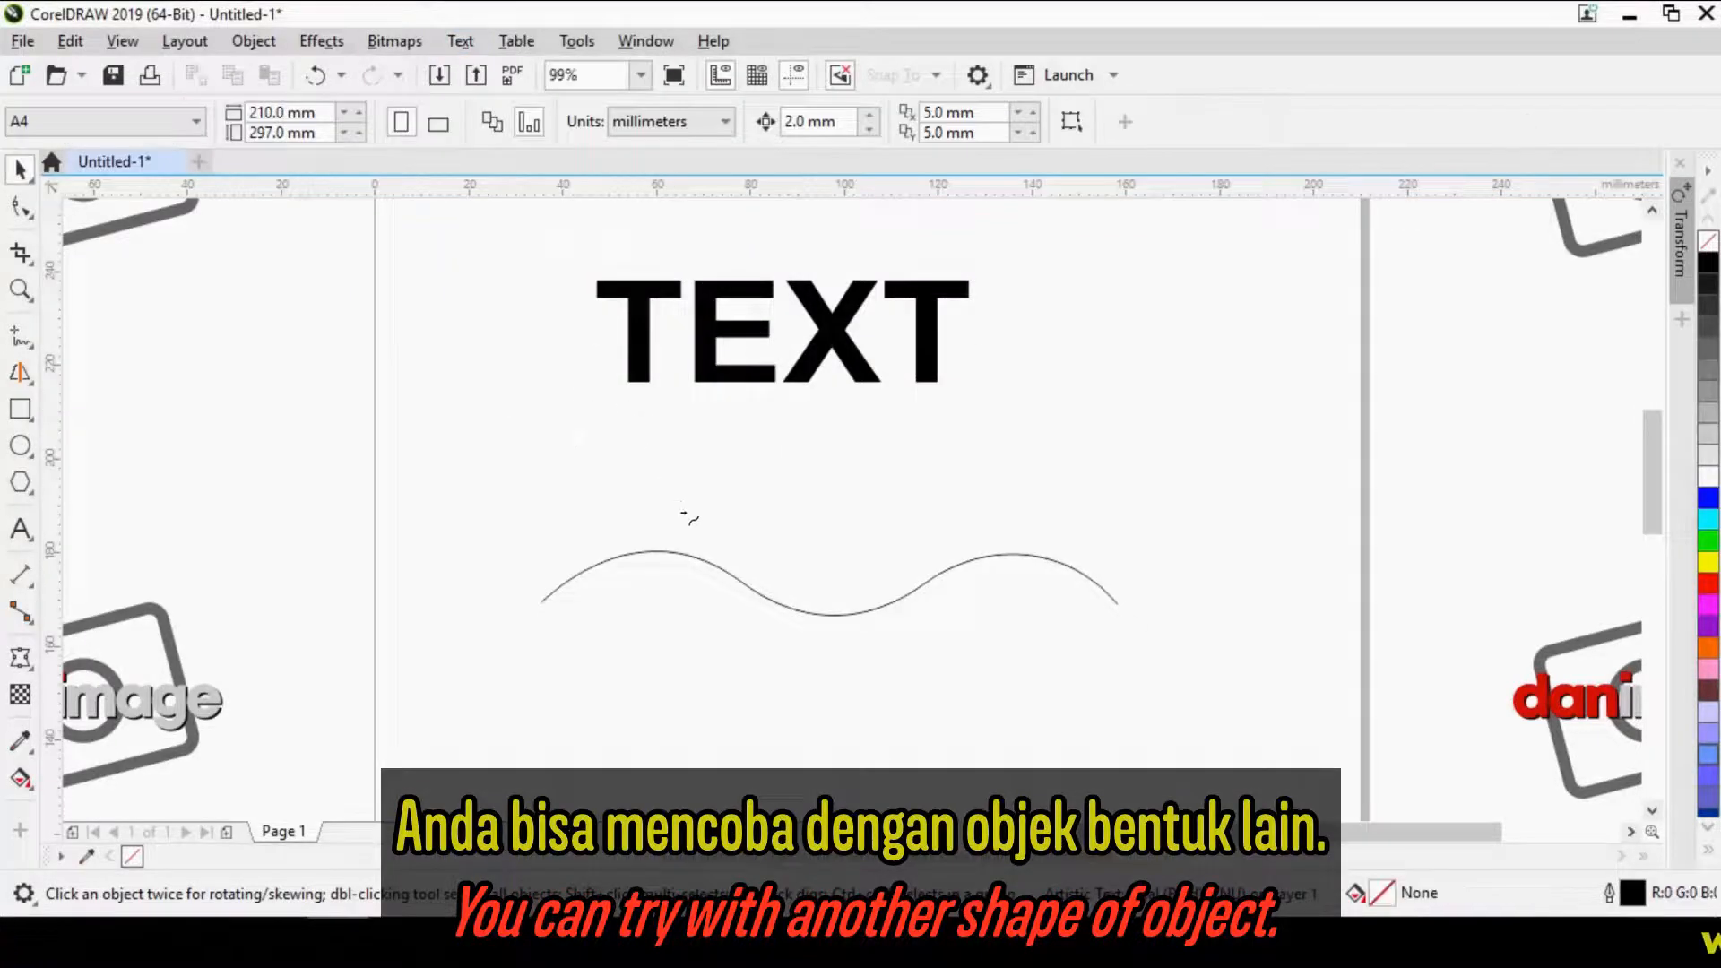
{"action": "left_click", "coordinate": [630, 554]}
{"action": "key", "text": "Escape"}
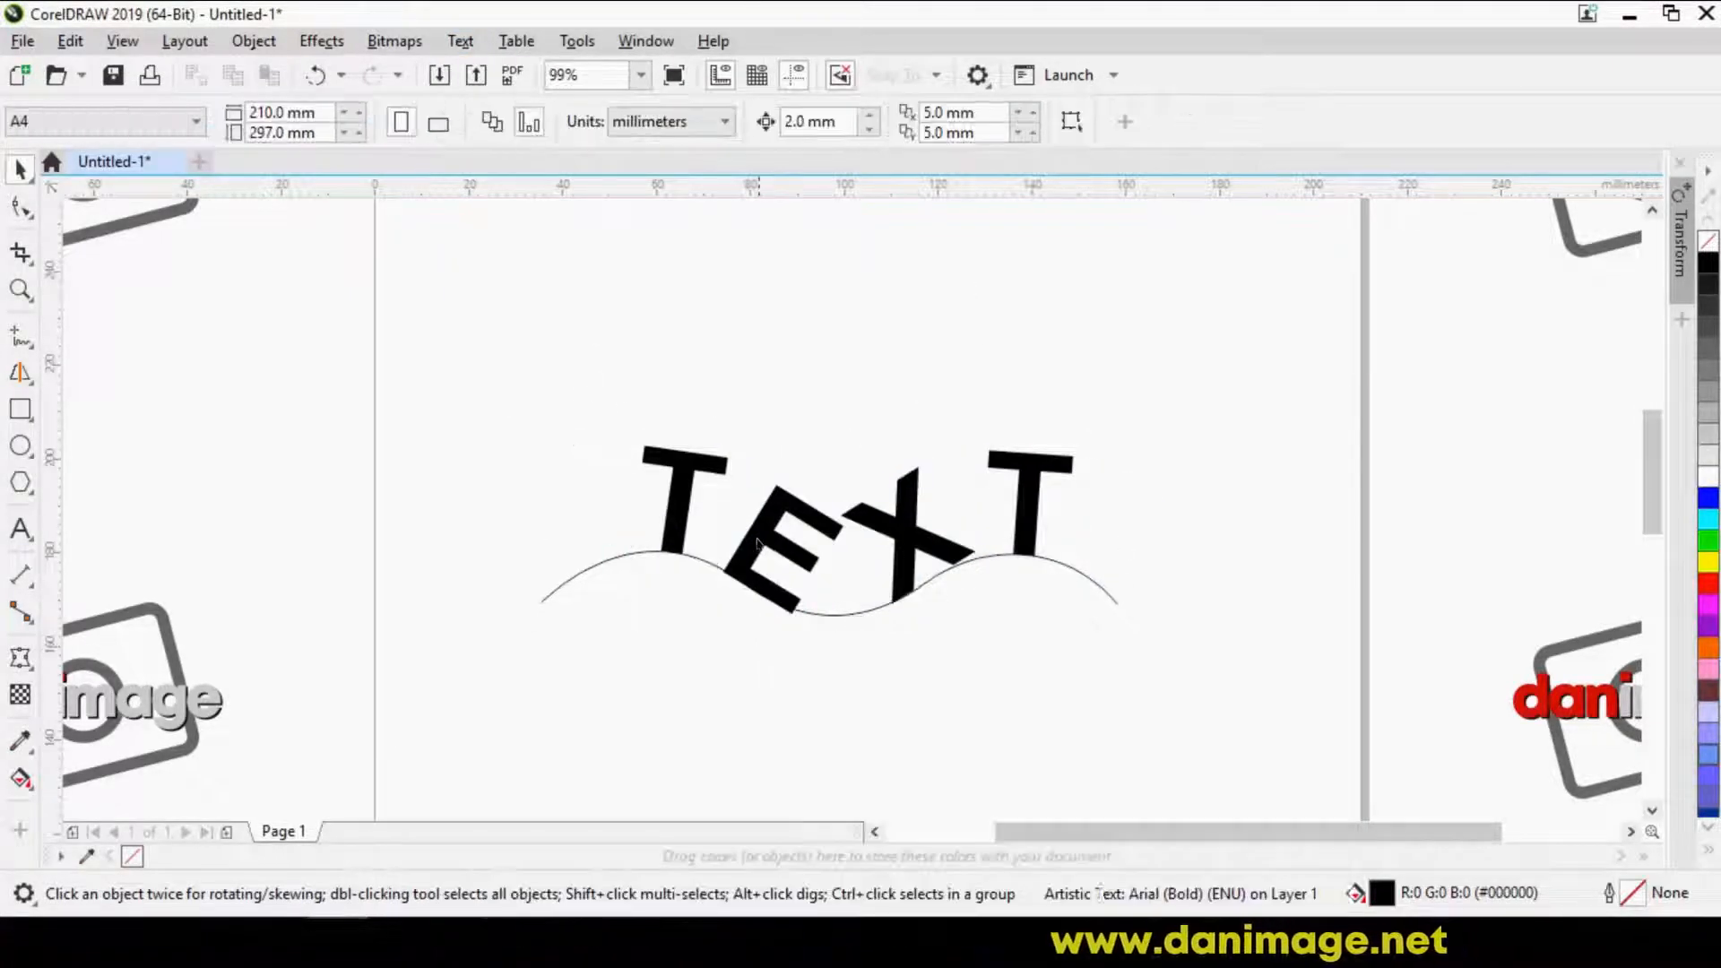
Slide the text along the wavy curve toward the curve's left end
{"action": "left_click", "coordinate": [665, 540]}
{"action": "left_click_drag", "start_coordinate": [625, 545], "coordinate": [523, 561]}
{"action": "left_click", "coordinate": [914, 354]}
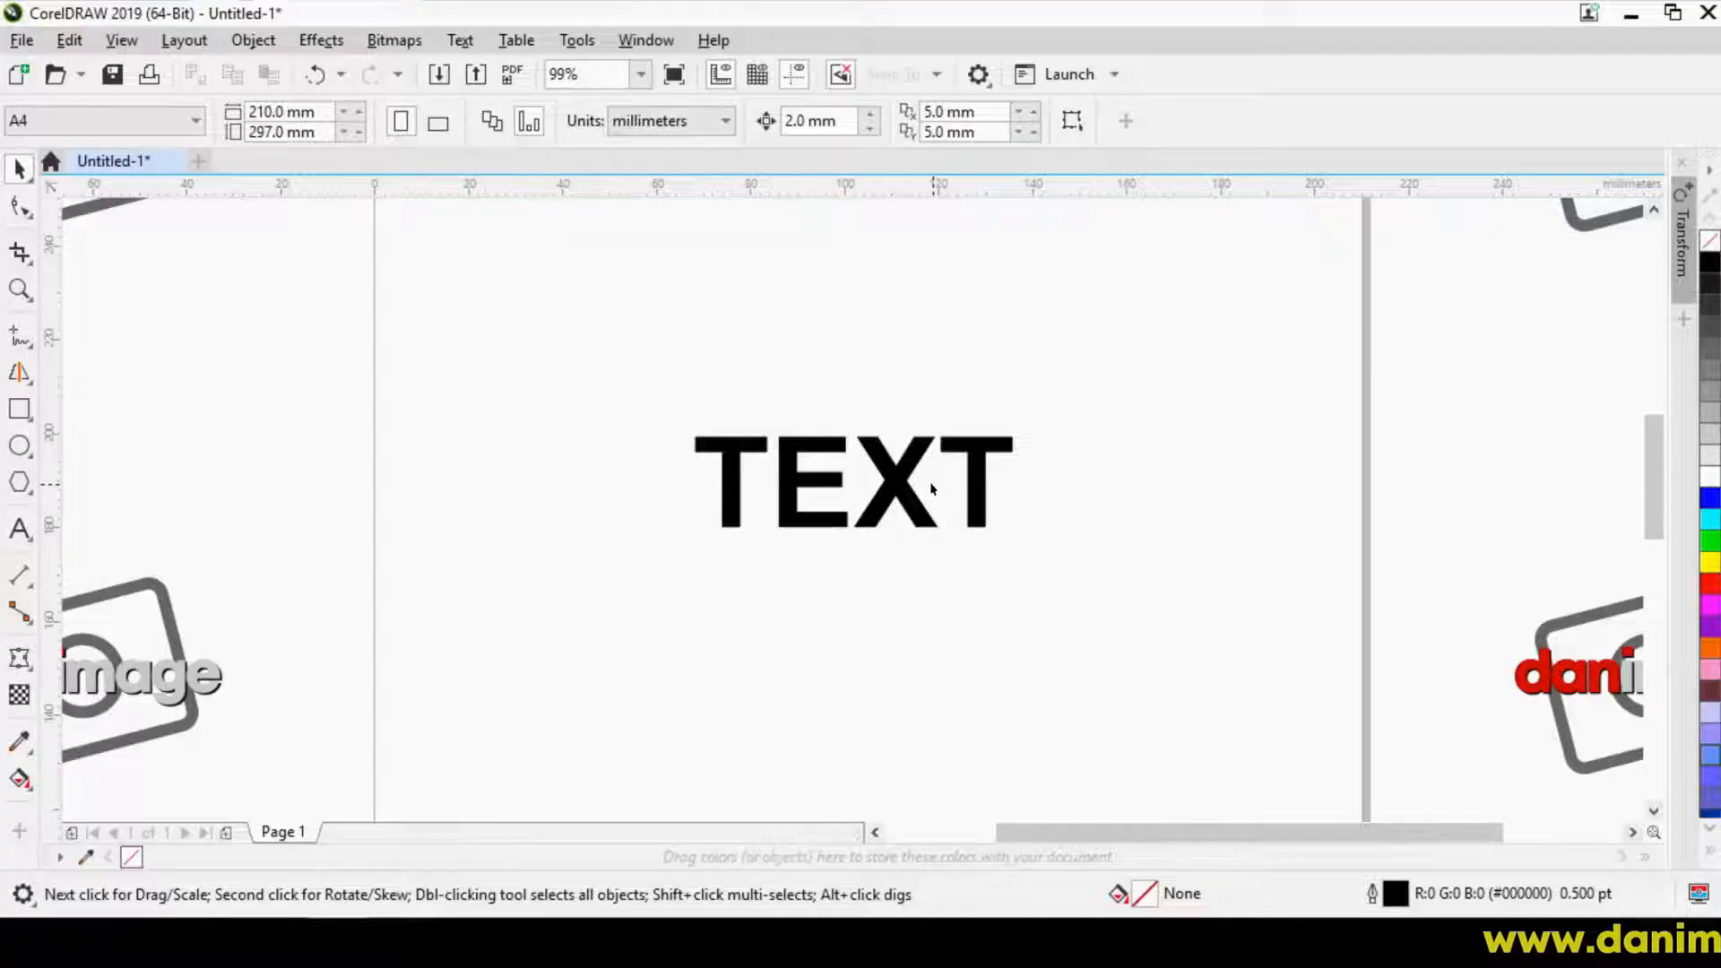
Skew the straight text vertically so its right end rises, then undo the skew
{"action": "left_click", "coordinate": [953, 488]}
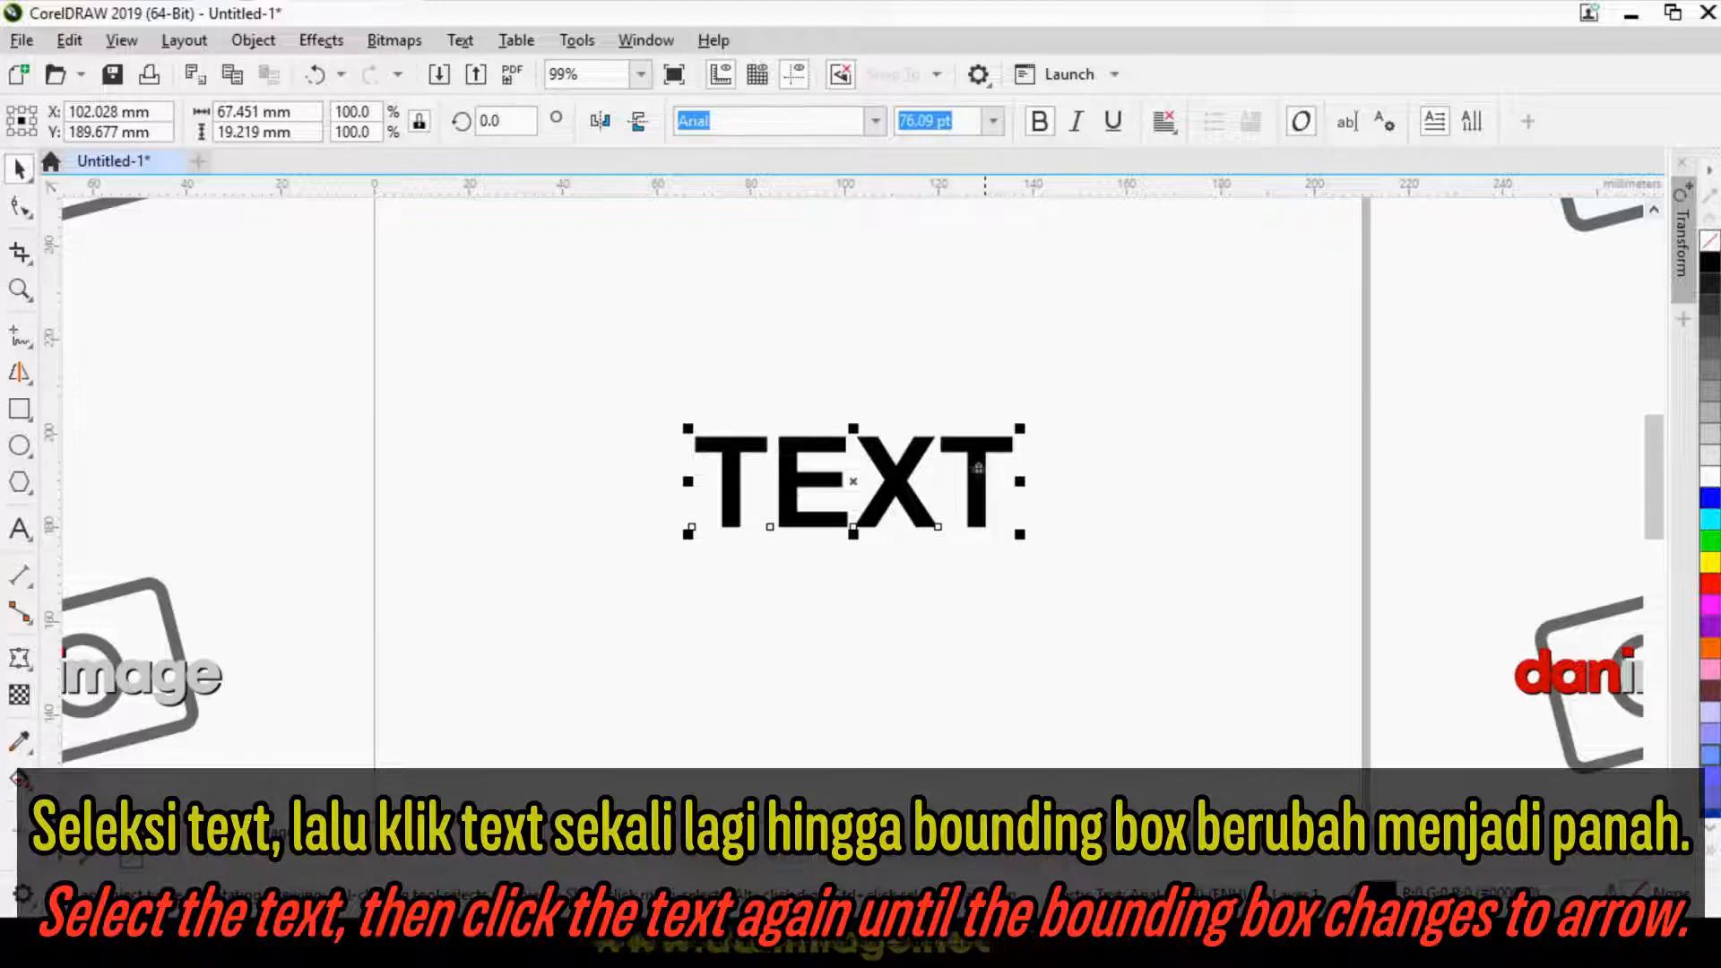
{"action": "left_click", "coordinate": [969, 439]}
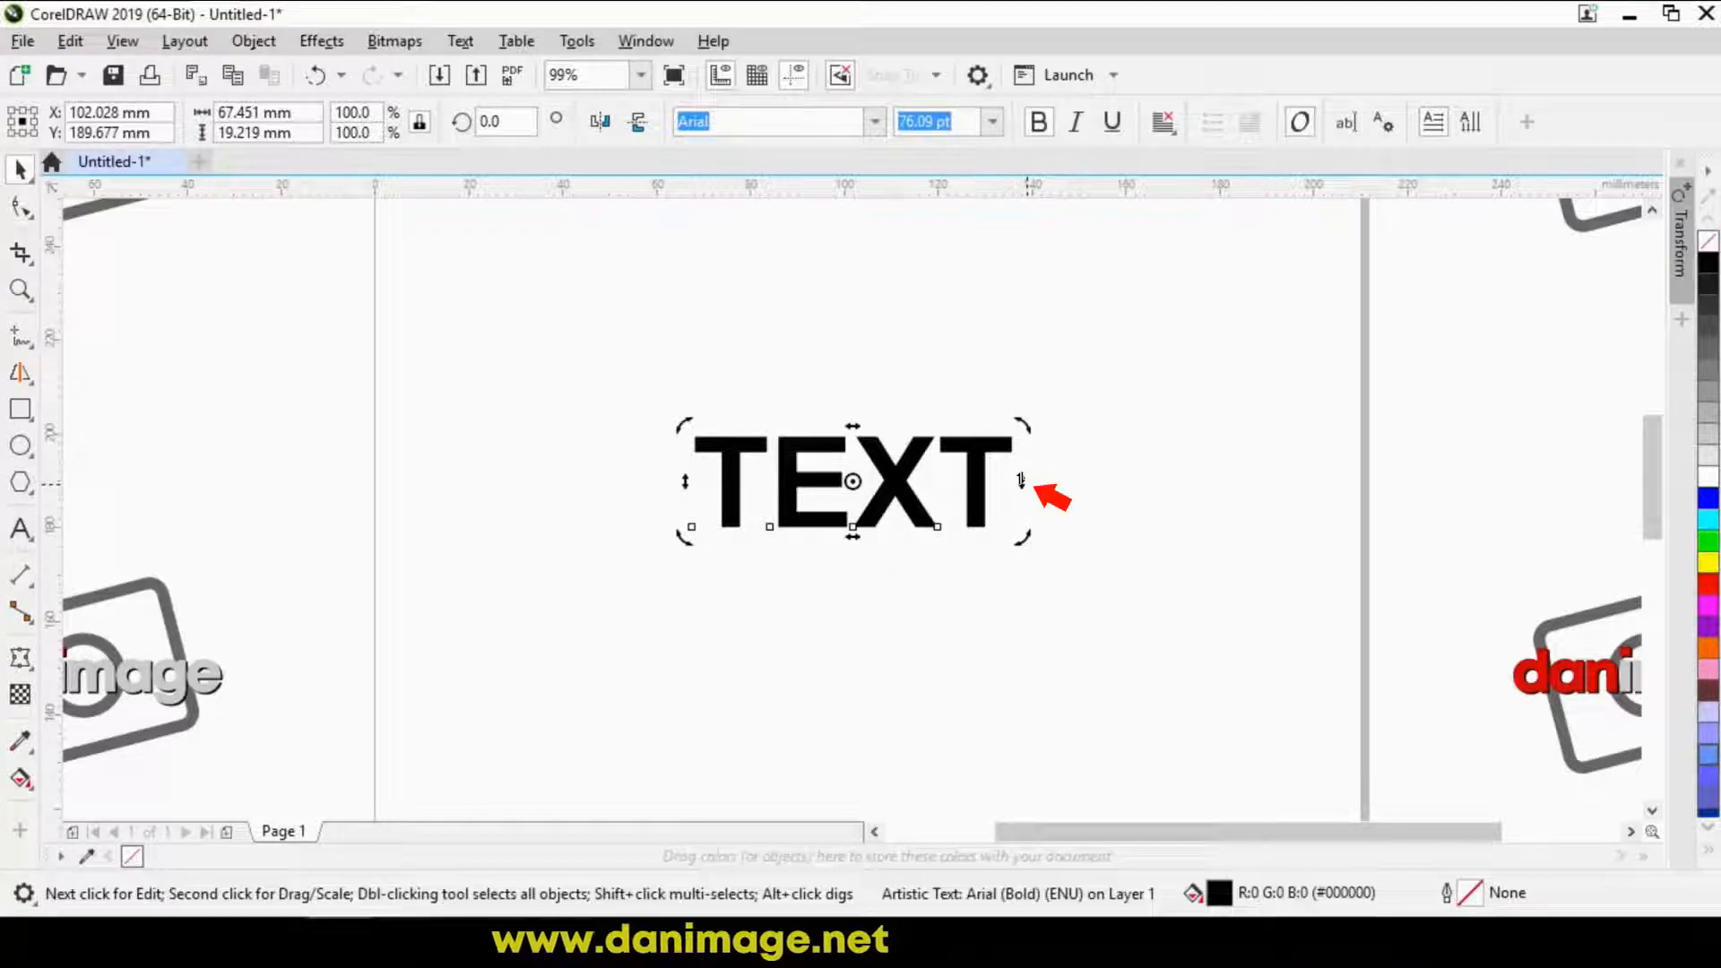
{"action": "left_click_drag", "start_coordinate": [1021, 479], "coordinate": [1019, 371]}
{"action": "left_click", "coordinate": [1135, 445]}
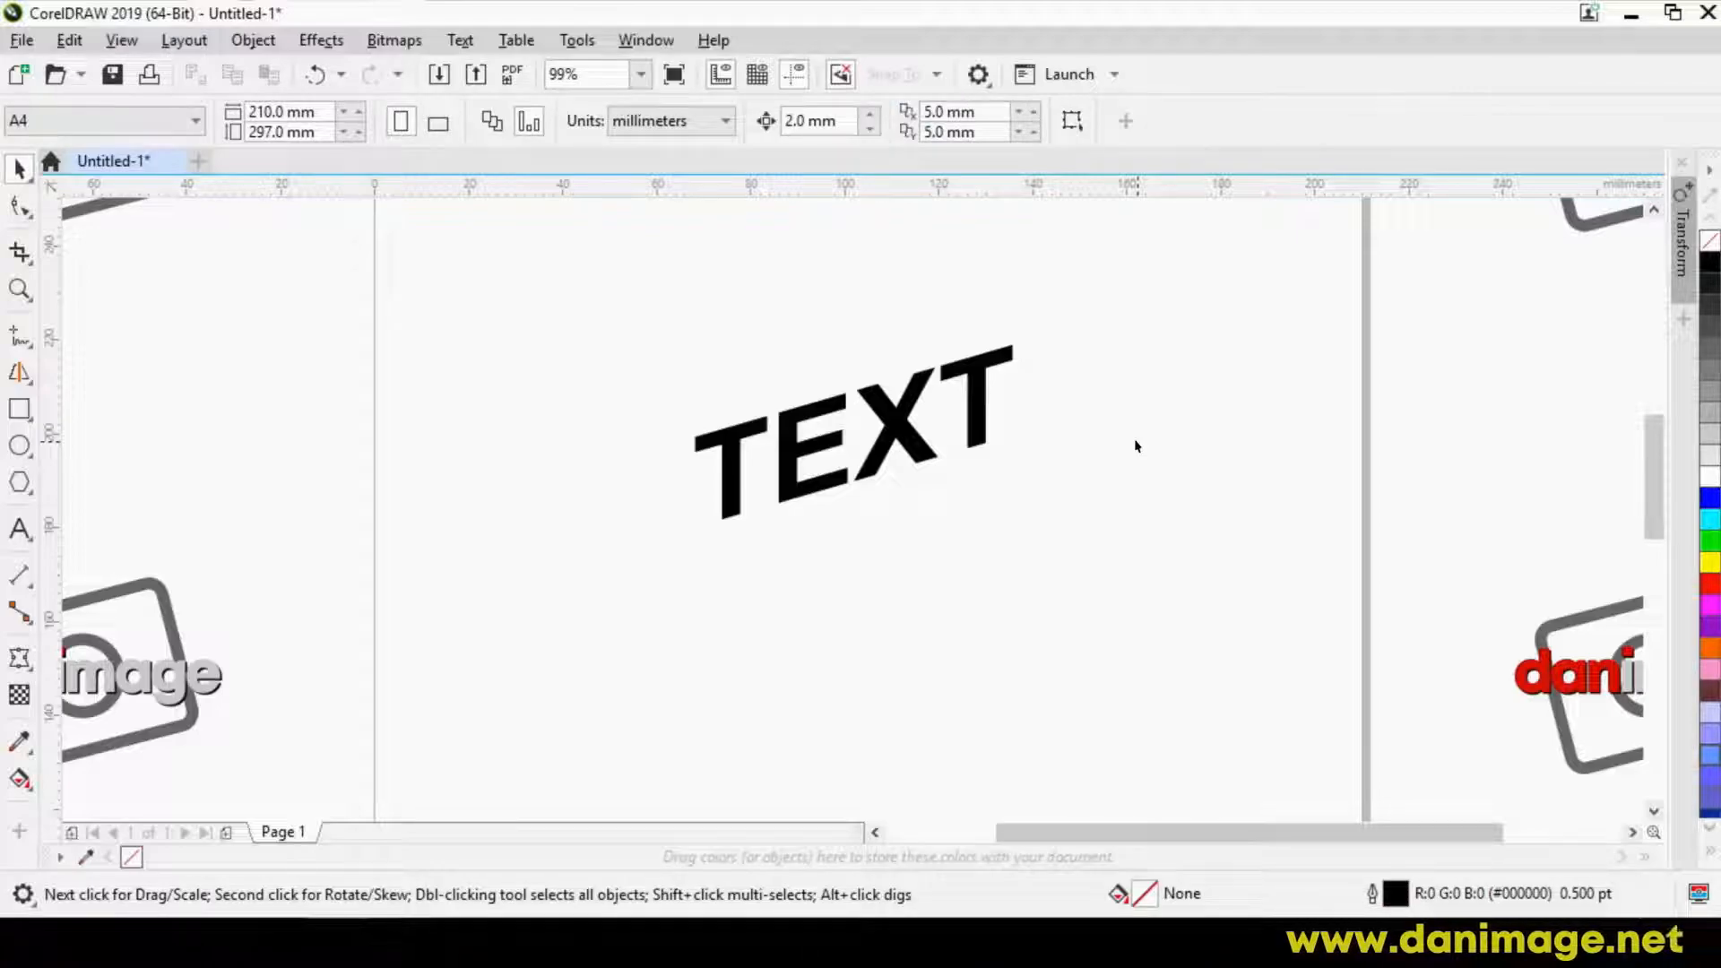
{"action": "key", "text": "ctrl+z"}
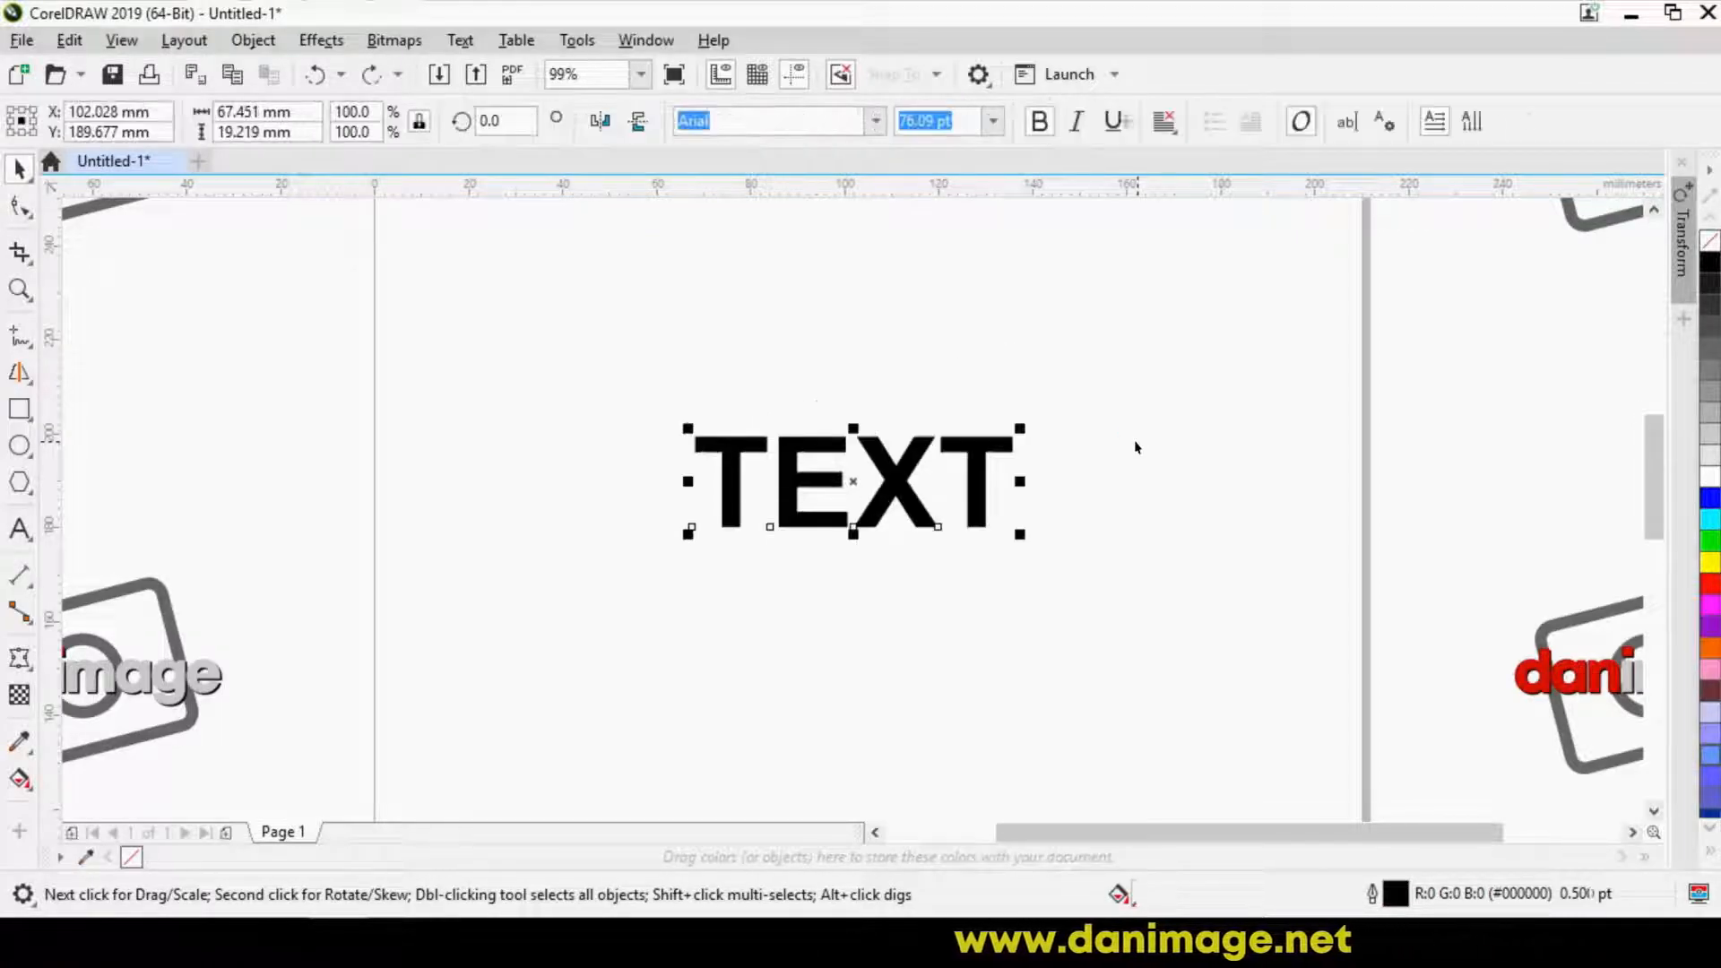
Skew the text horizontally to slant its letters rightward to about 74 mm overall width, then undo the slant
{"action": "left_click", "coordinate": [977, 475]}
{"action": "left_click_drag", "start_coordinate": [852, 418], "coordinate": [912, 415]}
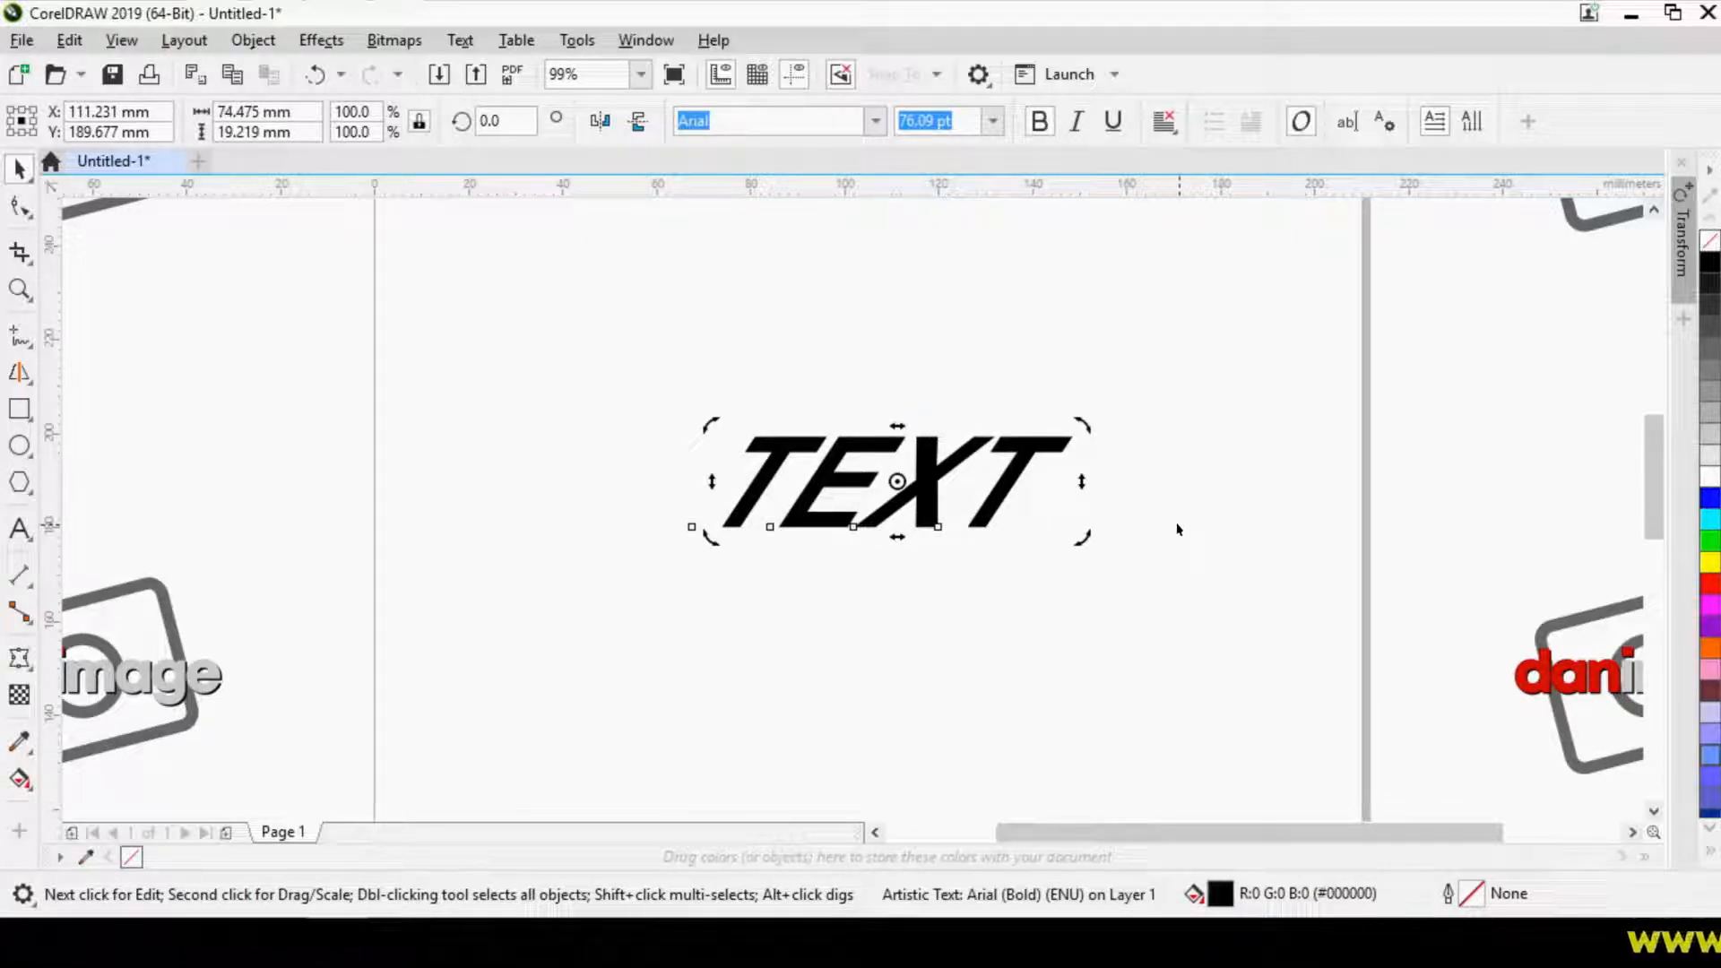
{"action": "key", "text": "ctrl+z"}
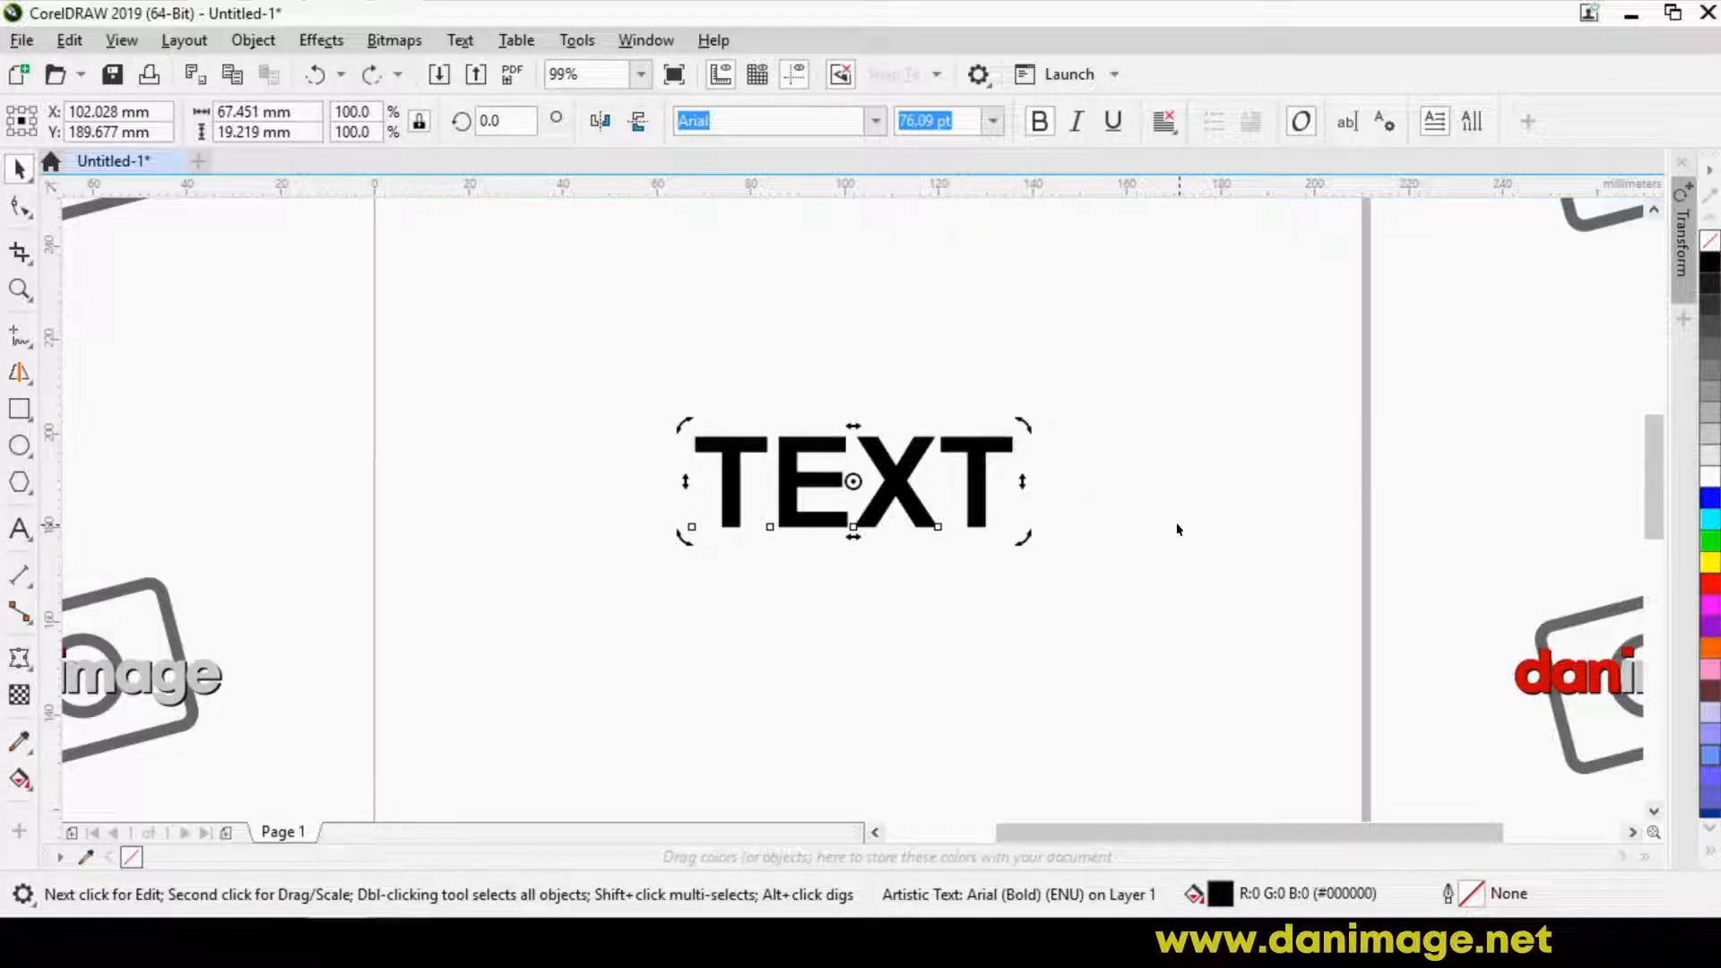
Skew the text vertically so its left end rises, giving an overall height of about 35 mm
{"action": "left_click", "coordinate": [1176, 527]}
{"action": "left_click", "coordinate": [907, 491]}
{"action": "left_click", "coordinate": [907, 492]}
{"action": "left_click_drag", "start_coordinate": [684, 422], "coordinate": [674, 384]}
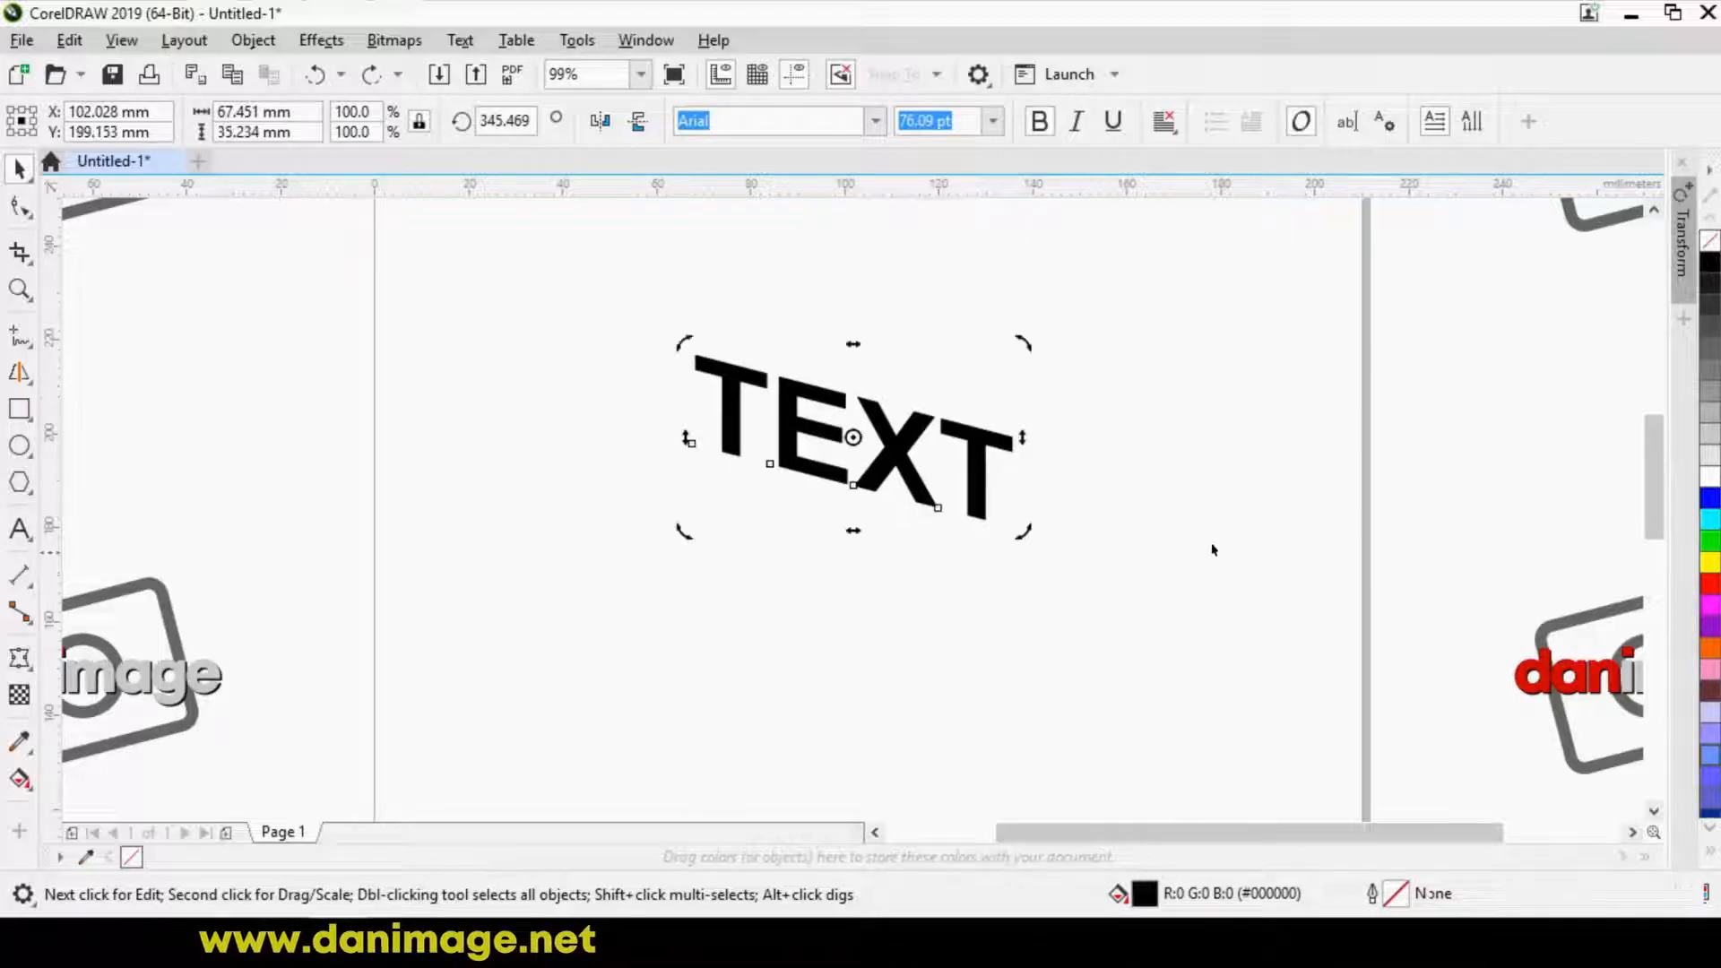
{"action": "left_click", "coordinate": [1212, 511]}
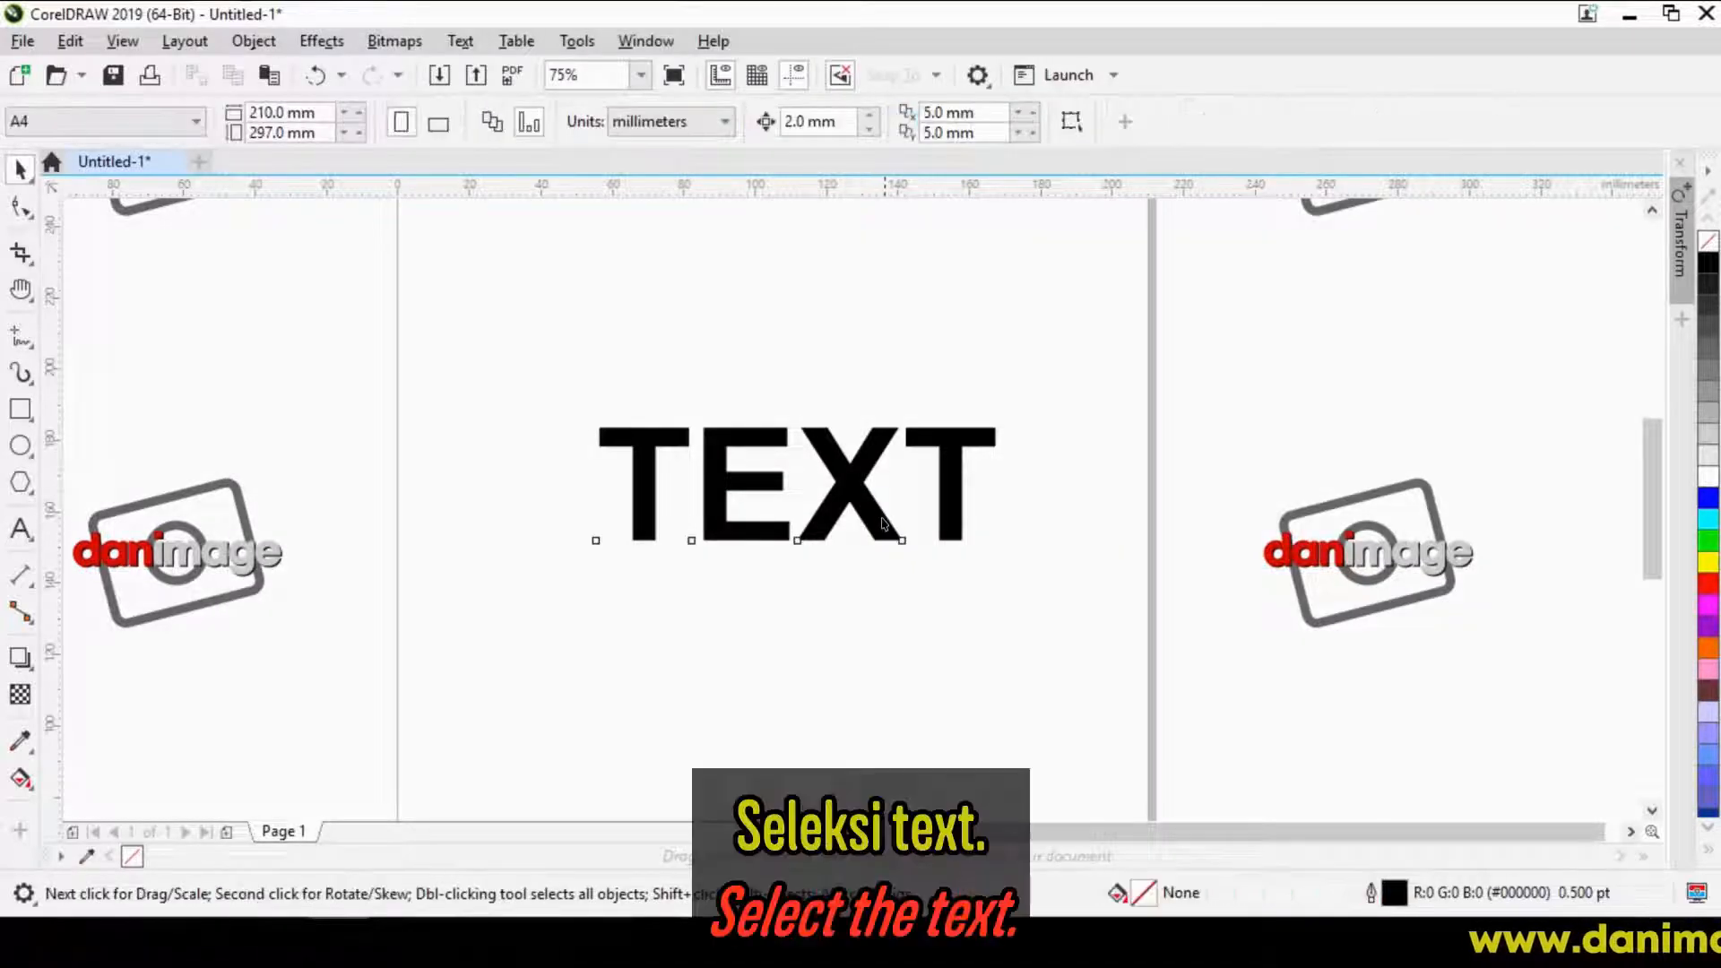
Convert the straight TEXT artistic text to curves and shift the resulting shape slightly on the page
{"action": "left_click", "coordinate": [256, 41]}
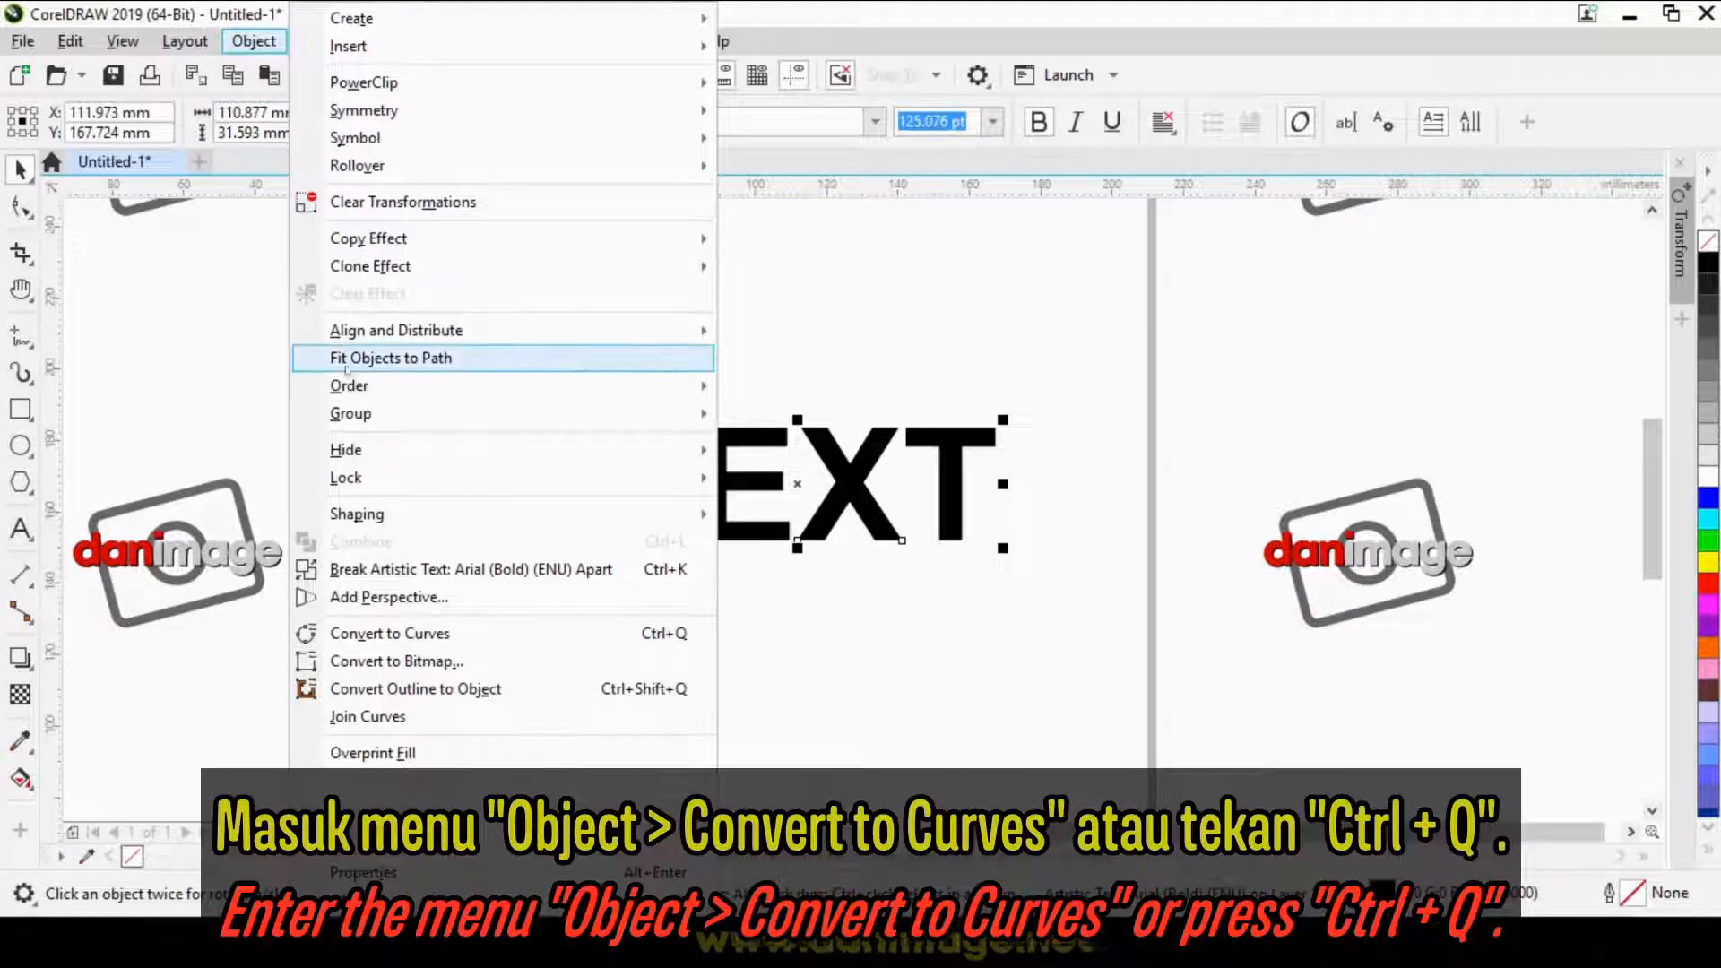
{"action": "left_click", "coordinate": [391, 633]}
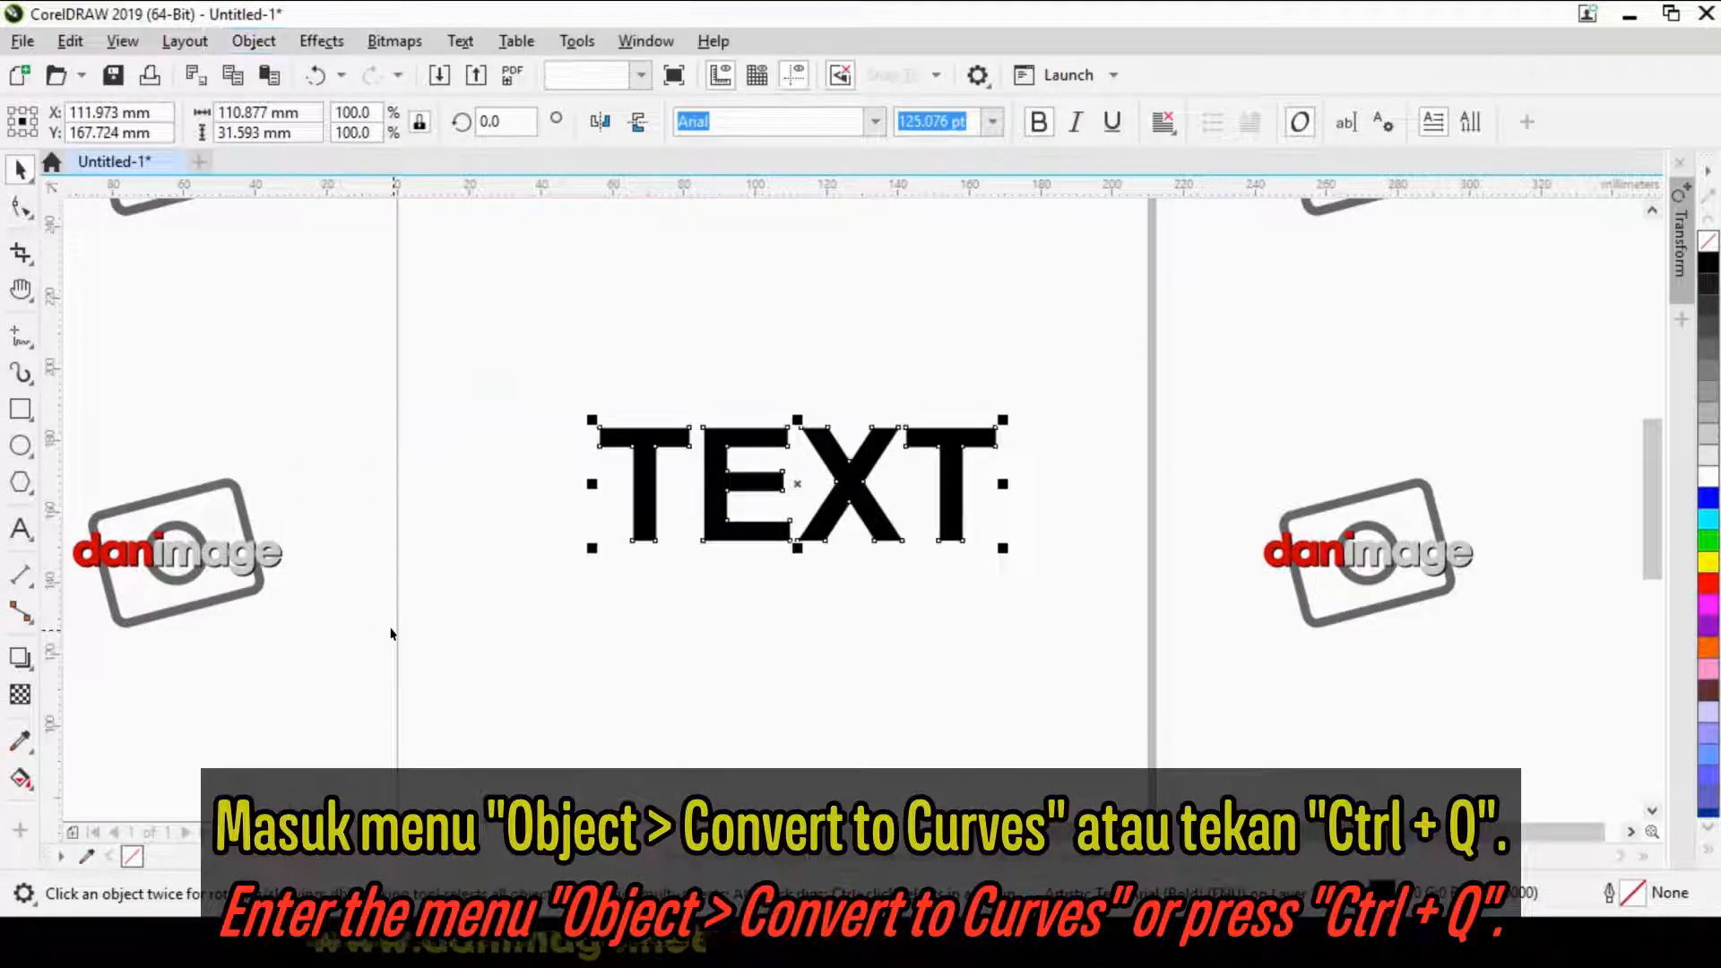
{"action": "mouse_move", "coordinate": [707, 482]}
{"action": "left_mouse_down"}
{"action": "mouse_move", "coordinate": [705, 442]}
{"action": "mouse_move", "coordinate": [703, 498]}
{"action": "mouse_move", "coordinate": [696, 473]}
{"action": "left_mouse_up"}
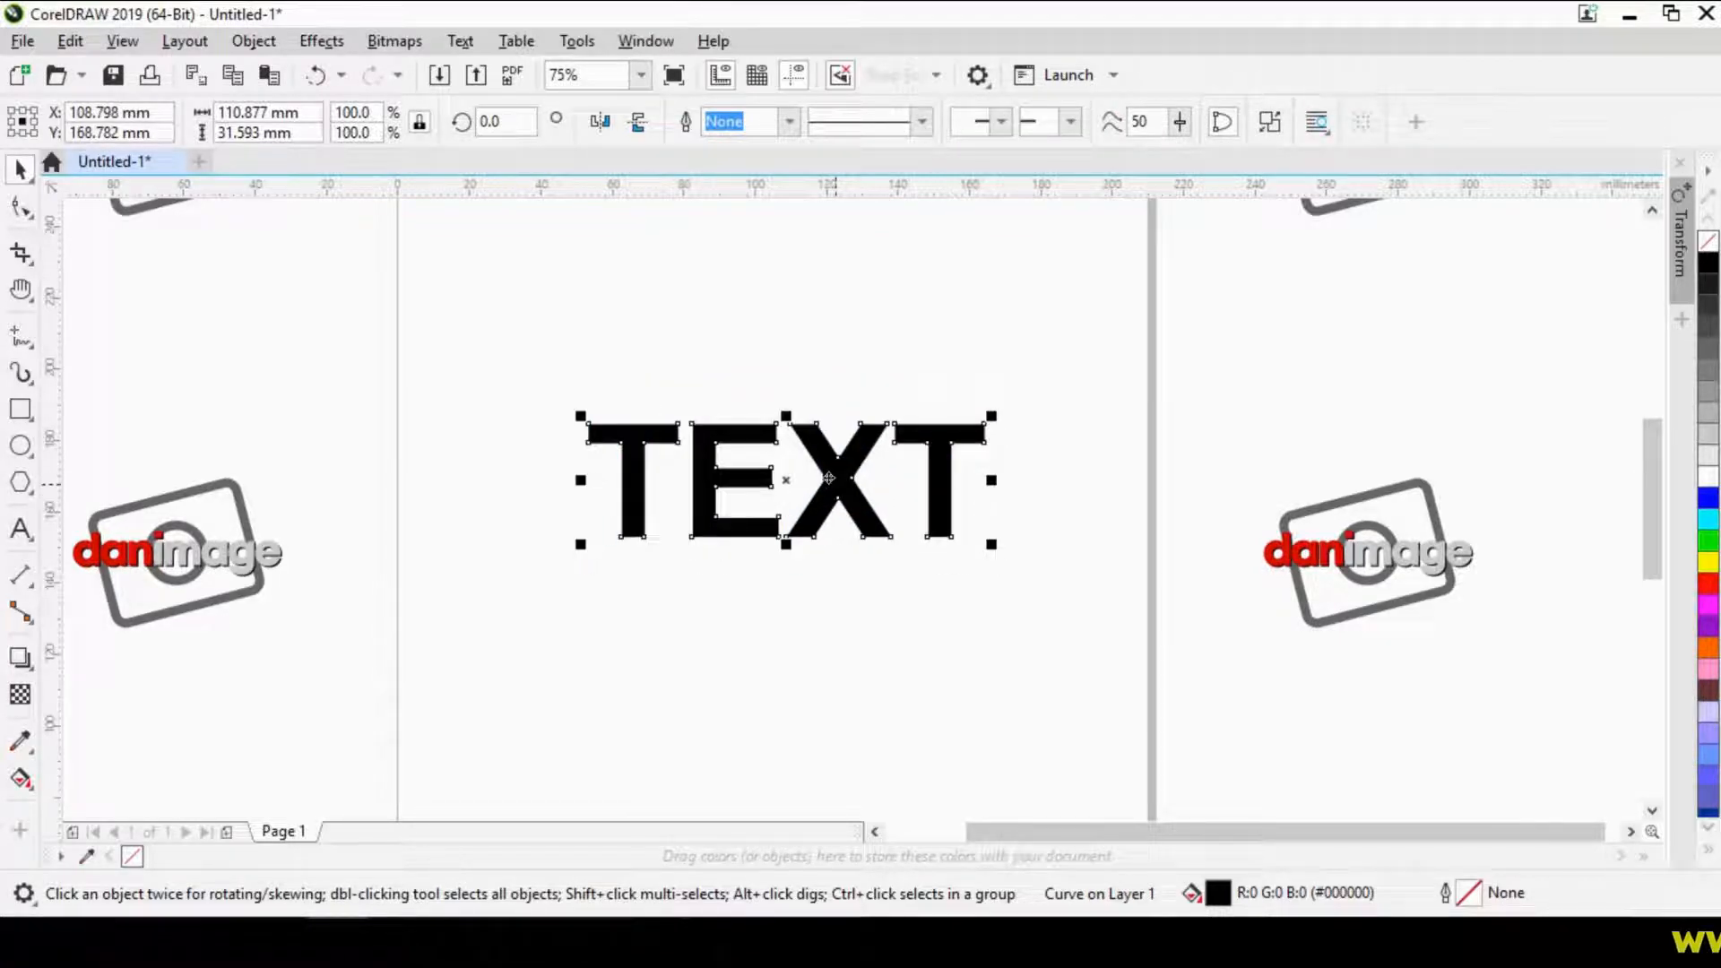
{"action": "left_click_drag", "start_coordinate": [832, 481], "coordinate": [815, 496]}
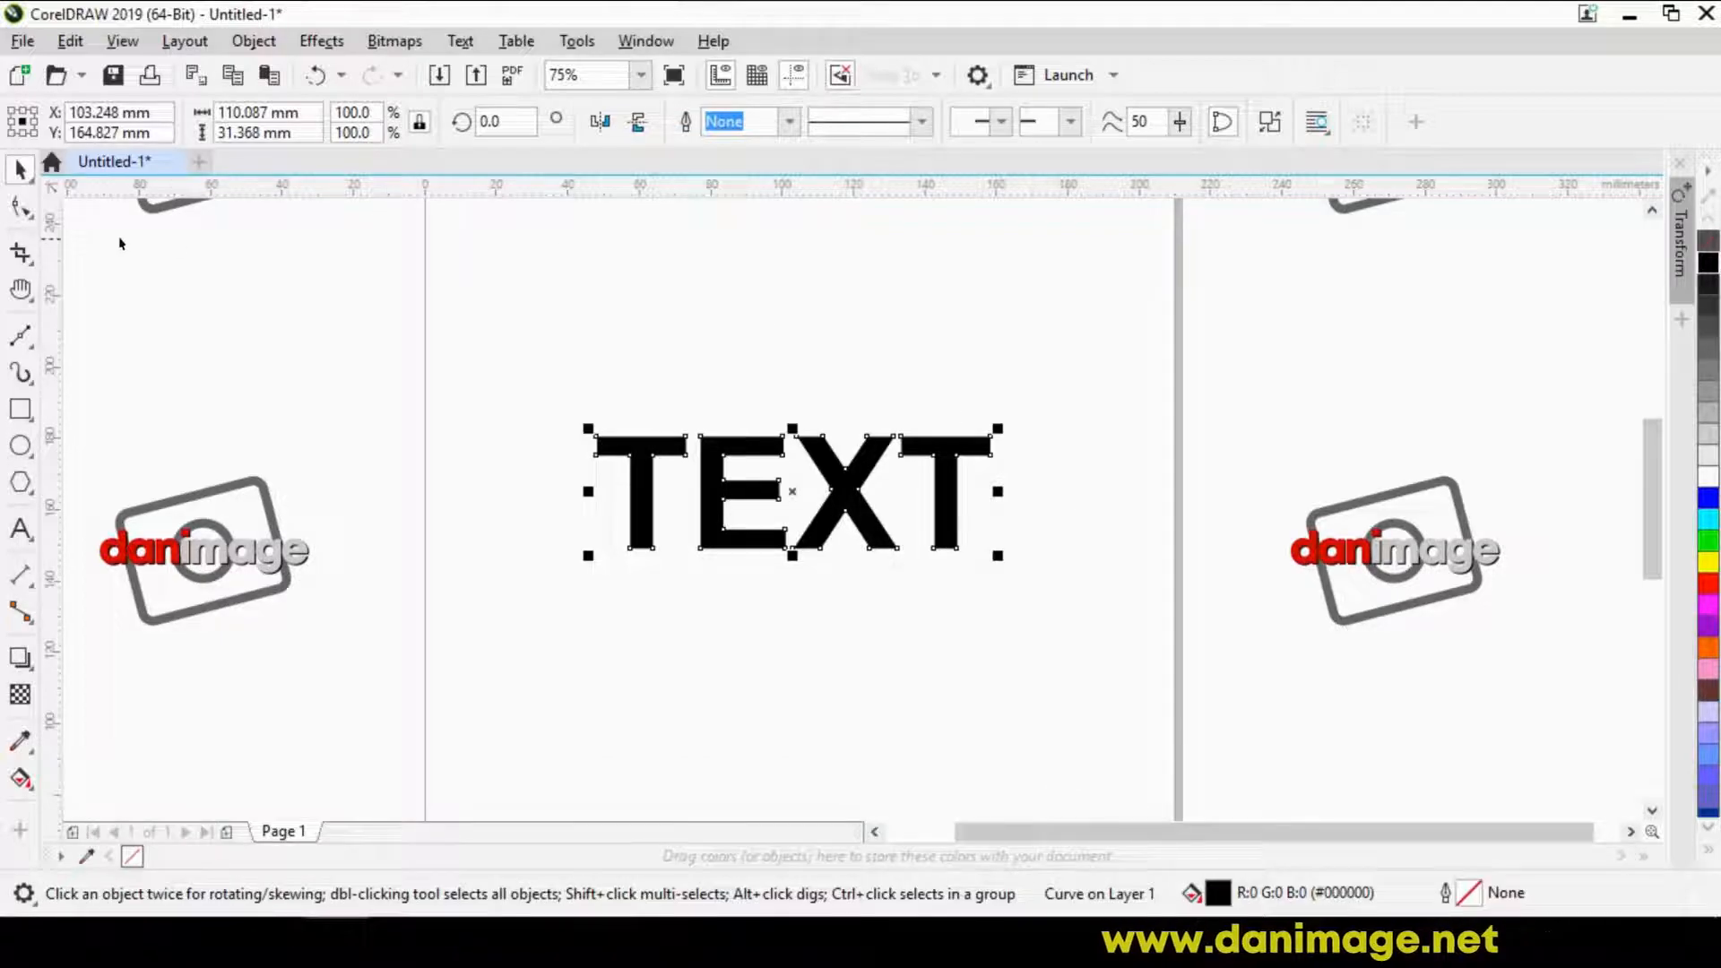
Reshape both T letters with the Shape tool, pulling the outer corners of their crossbars and the outer lower corners of their stems outward
{"action": "left_click", "coordinate": [21, 208]}
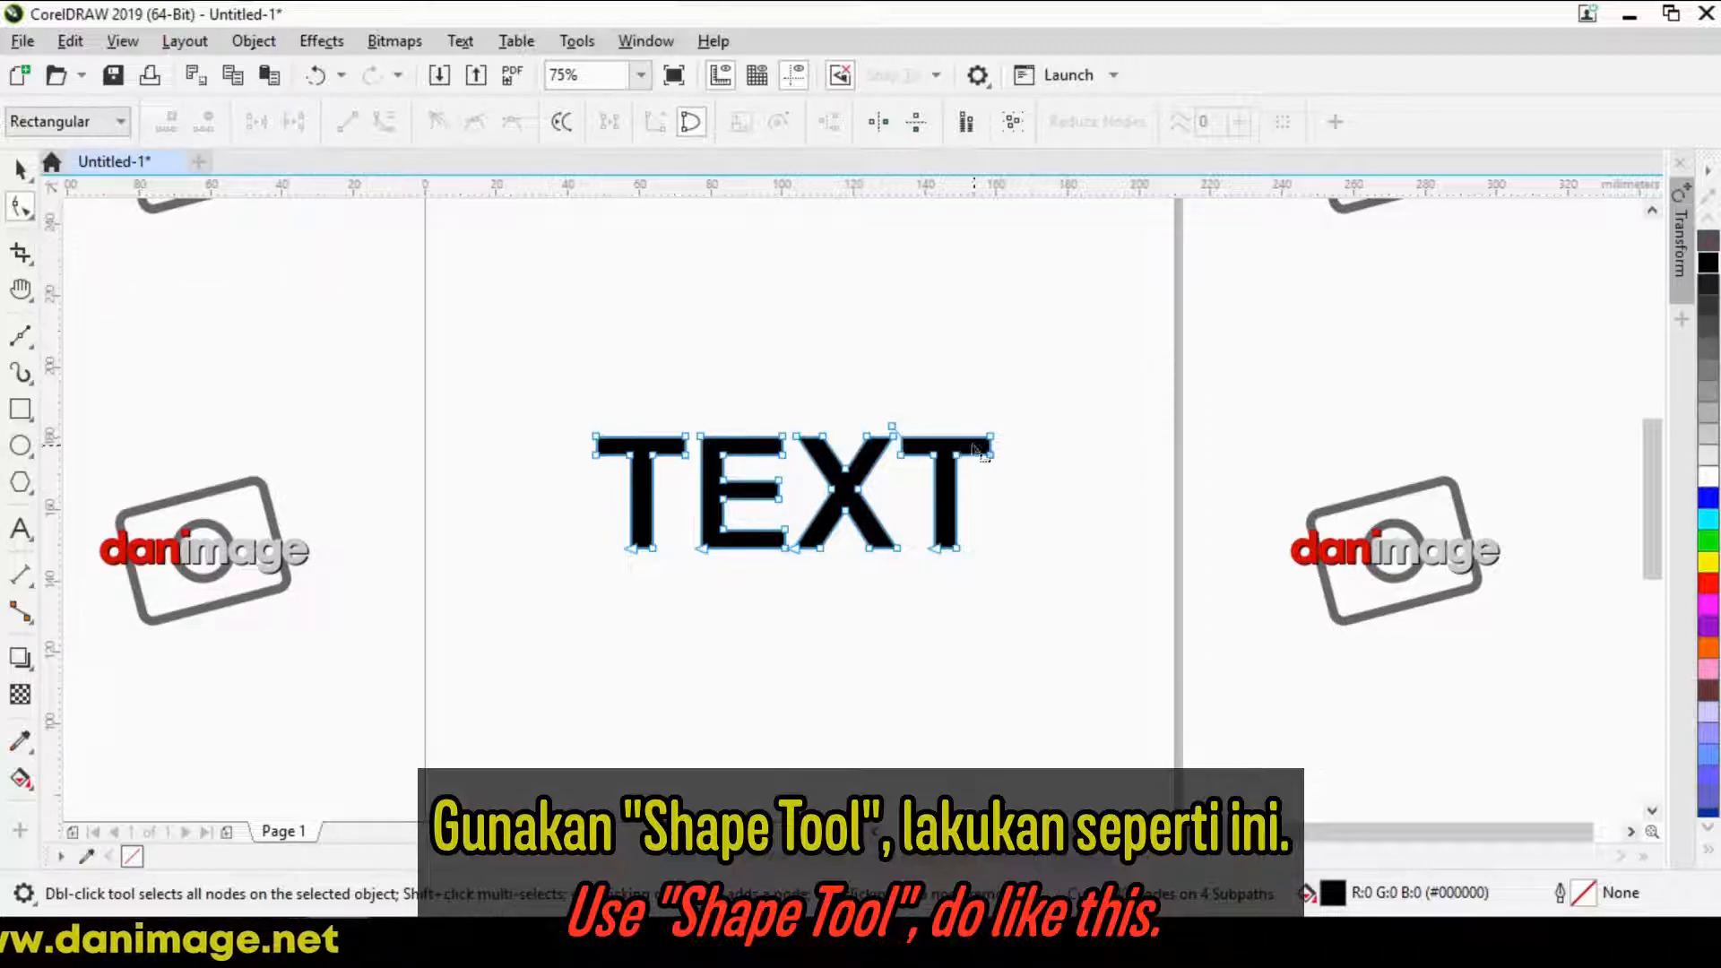
{"action": "left_click_drag", "start_coordinate": [992, 440], "coordinate": [989, 462]}
{"action": "left_click_drag", "start_coordinate": [958, 549], "coordinate": [968, 564]}
{"action": "mouse_move", "coordinate": [599, 436]}
{"action": "left_mouse_down"}
{"action": "mouse_move", "coordinate": [588, 422]}
{"action": "mouse_move", "coordinate": [588, 454]}
{"action": "left_mouse_up"}
{"action": "left_click", "coordinate": [618, 554]}
{"action": "left_click_drag", "start_coordinate": [617, 552], "coordinate": [613, 556]}
Distort the E and X by raising their adjoining top corners, widening the X's right arm and foot, and flaring the E's bottom-left corner outward
{"action": "left_click_drag", "start_coordinate": [784, 439], "coordinate": [792, 422]}
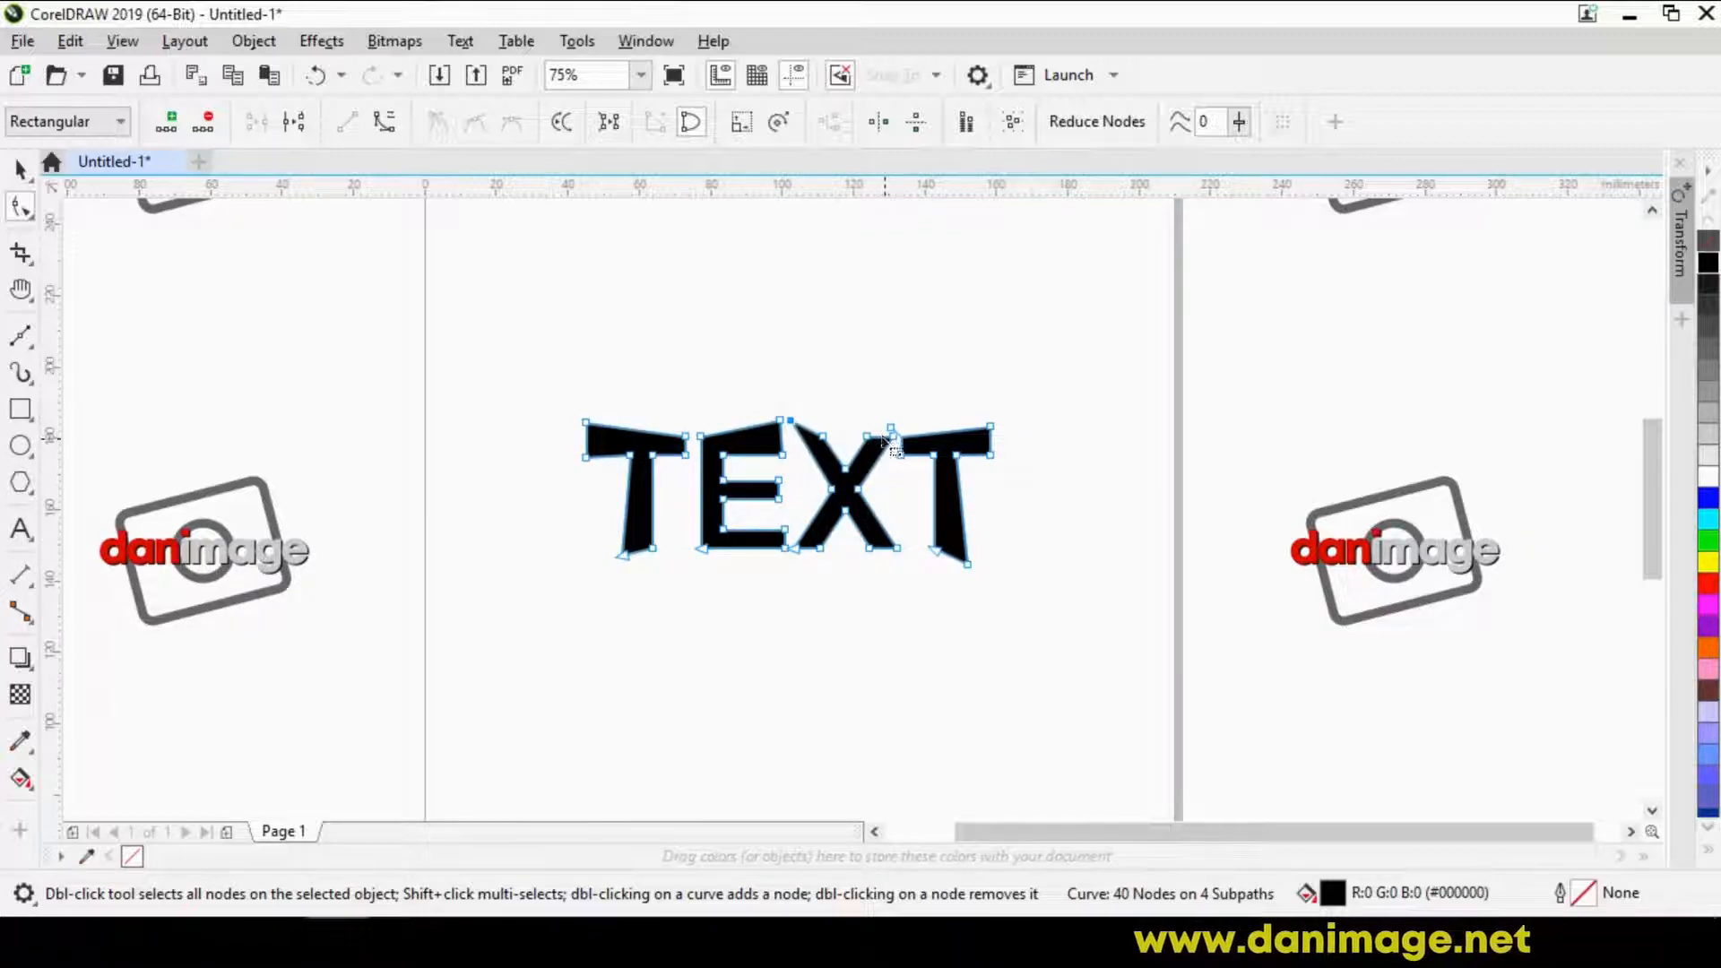
{"action": "scroll", "coordinate": [879, 448], "scroll_direction": "up", "scroll_amount": 2}
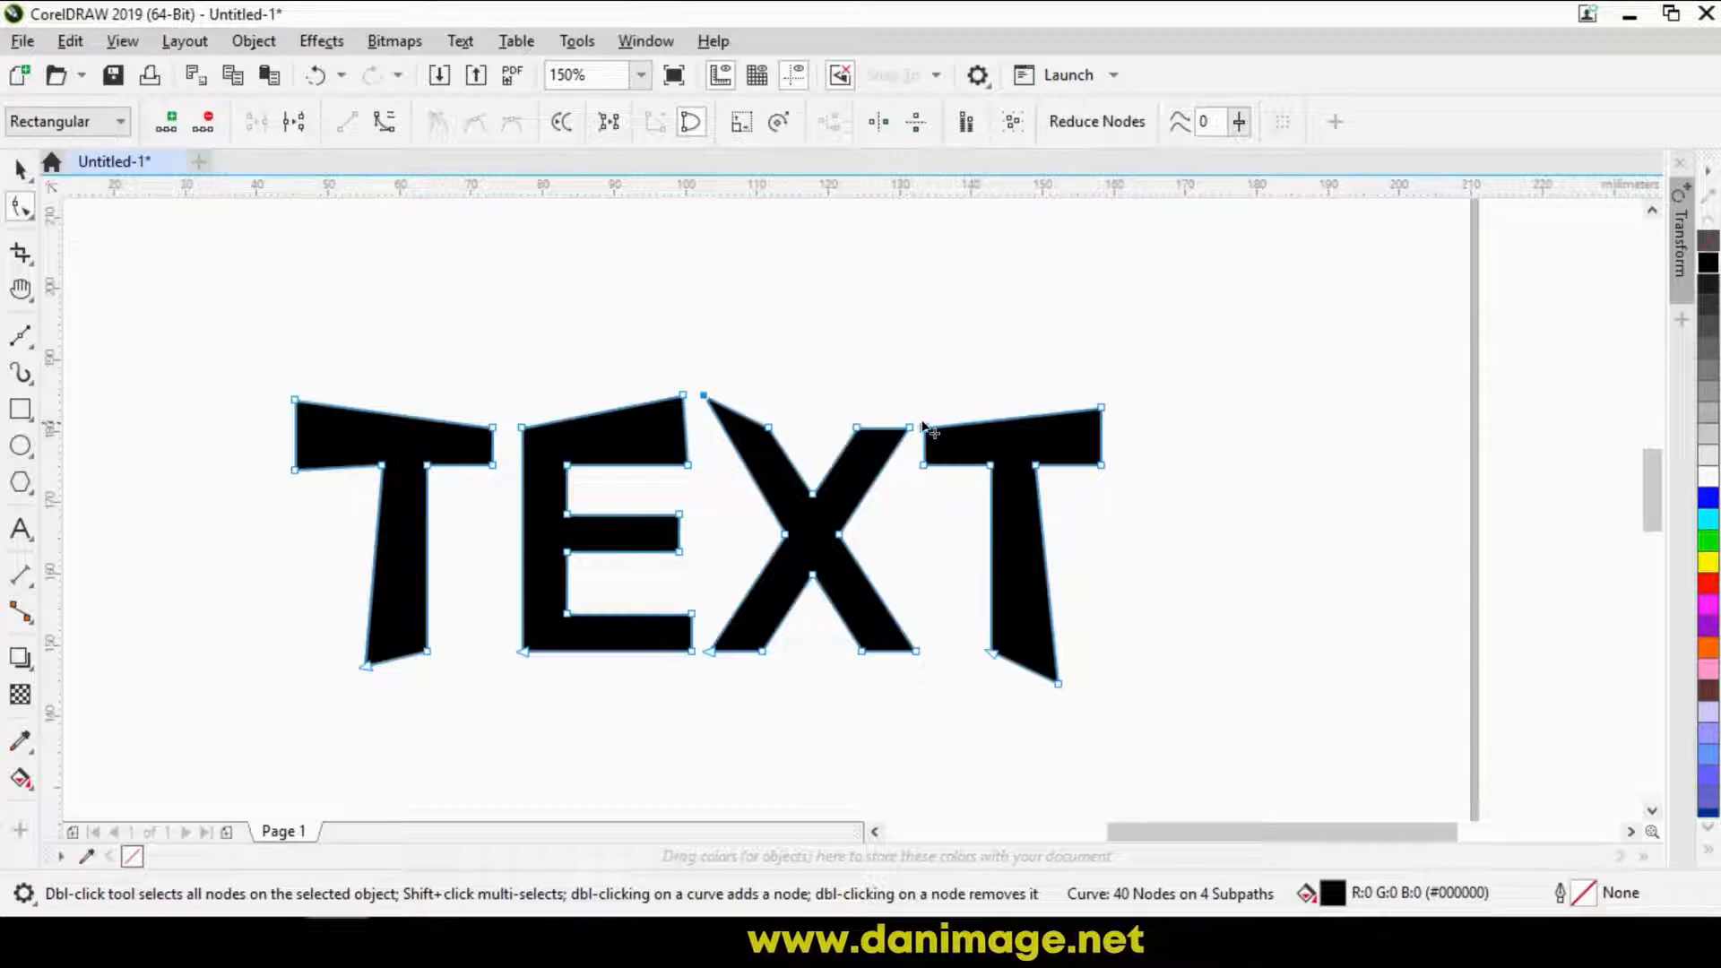
{"action": "left_click_drag", "start_coordinate": [857, 428], "coordinate": [846, 428]}
{"action": "left_click_drag", "start_coordinate": [917, 650], "coordinate": [844, 647]}
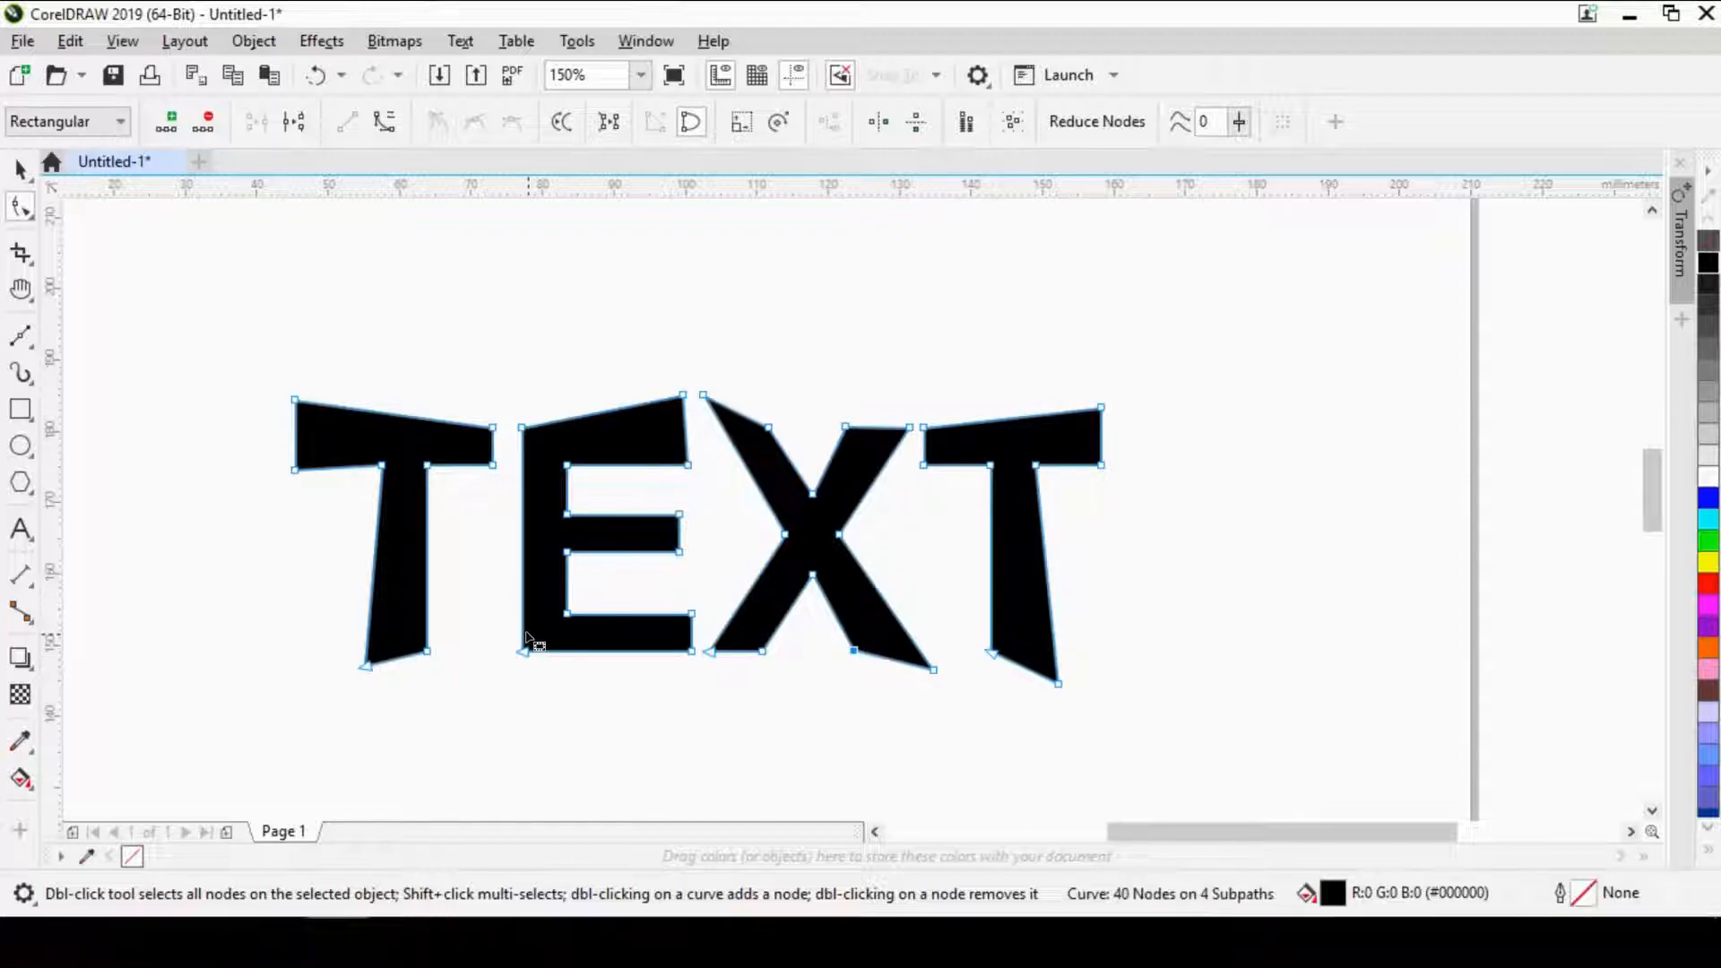
{"action": "left_click_drag", "start_coordinate": [522, 655], "coordinate": [502, 658]}
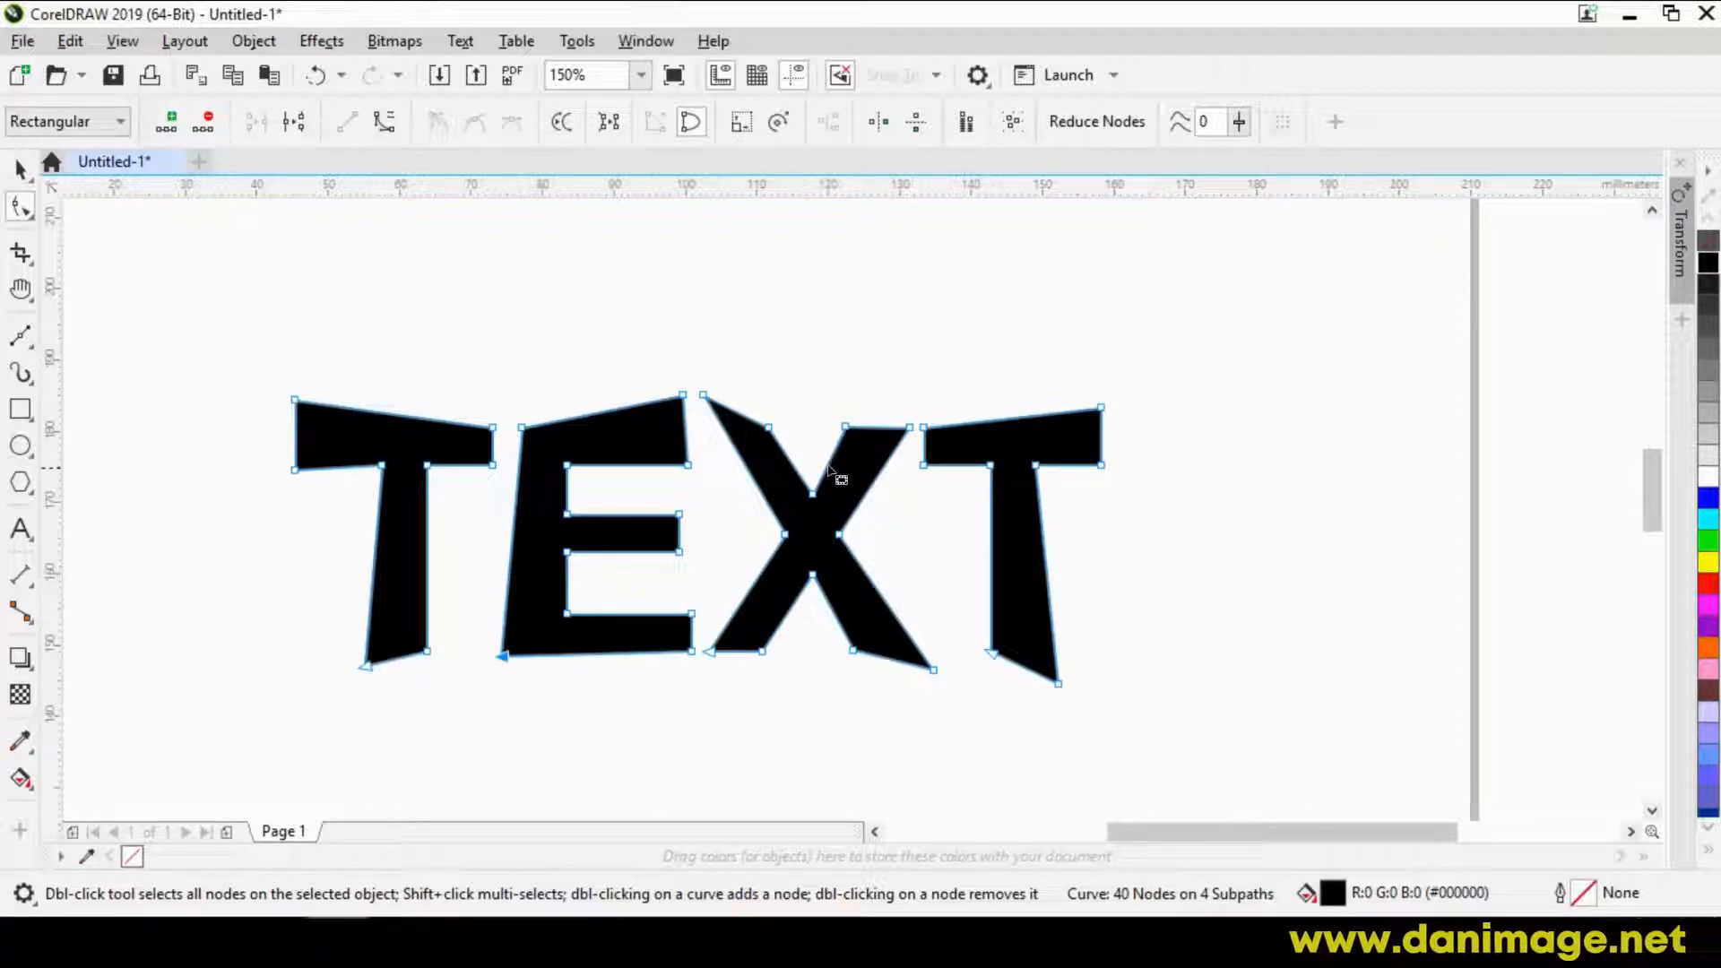
{"action": "scroll", "coordinate": [778, 491], "scroll_direction": "down", "scroll_amount": 2}
{"action": "key", "text": "space"}
{"action": "left_click", "coordinate": [818, 373]}
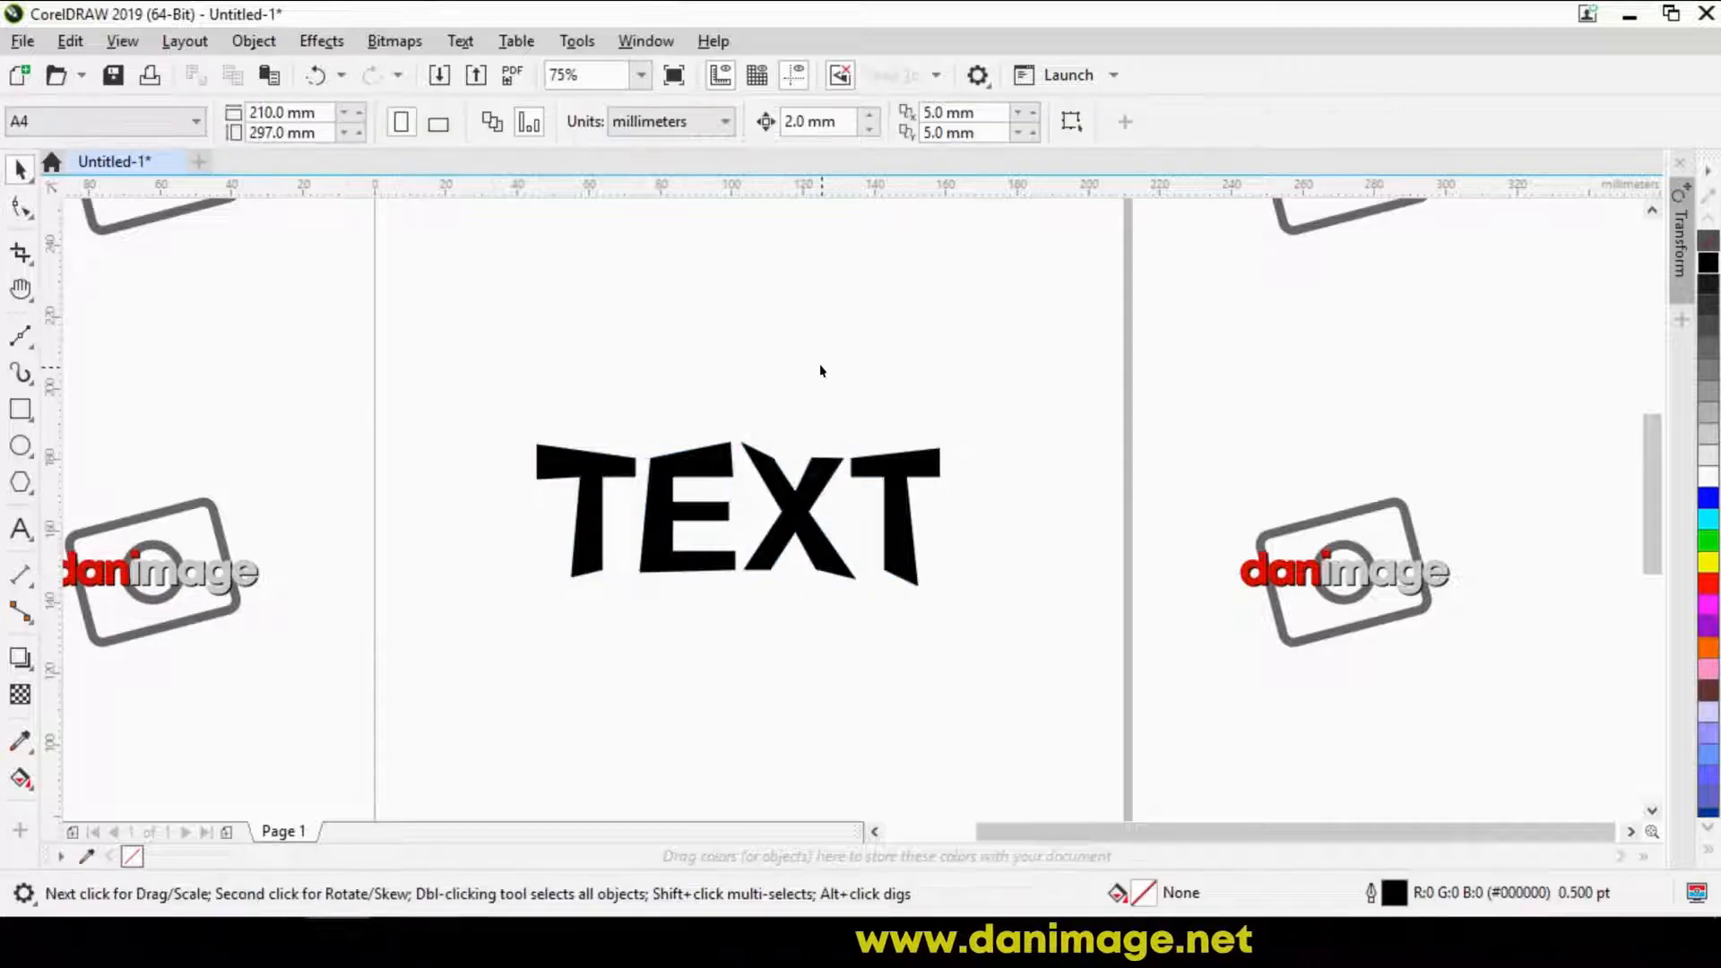
{"action": "left_click", "coordinate": [807, 481]}
{"action": "left_click", "coordinate": [1033, 402]}
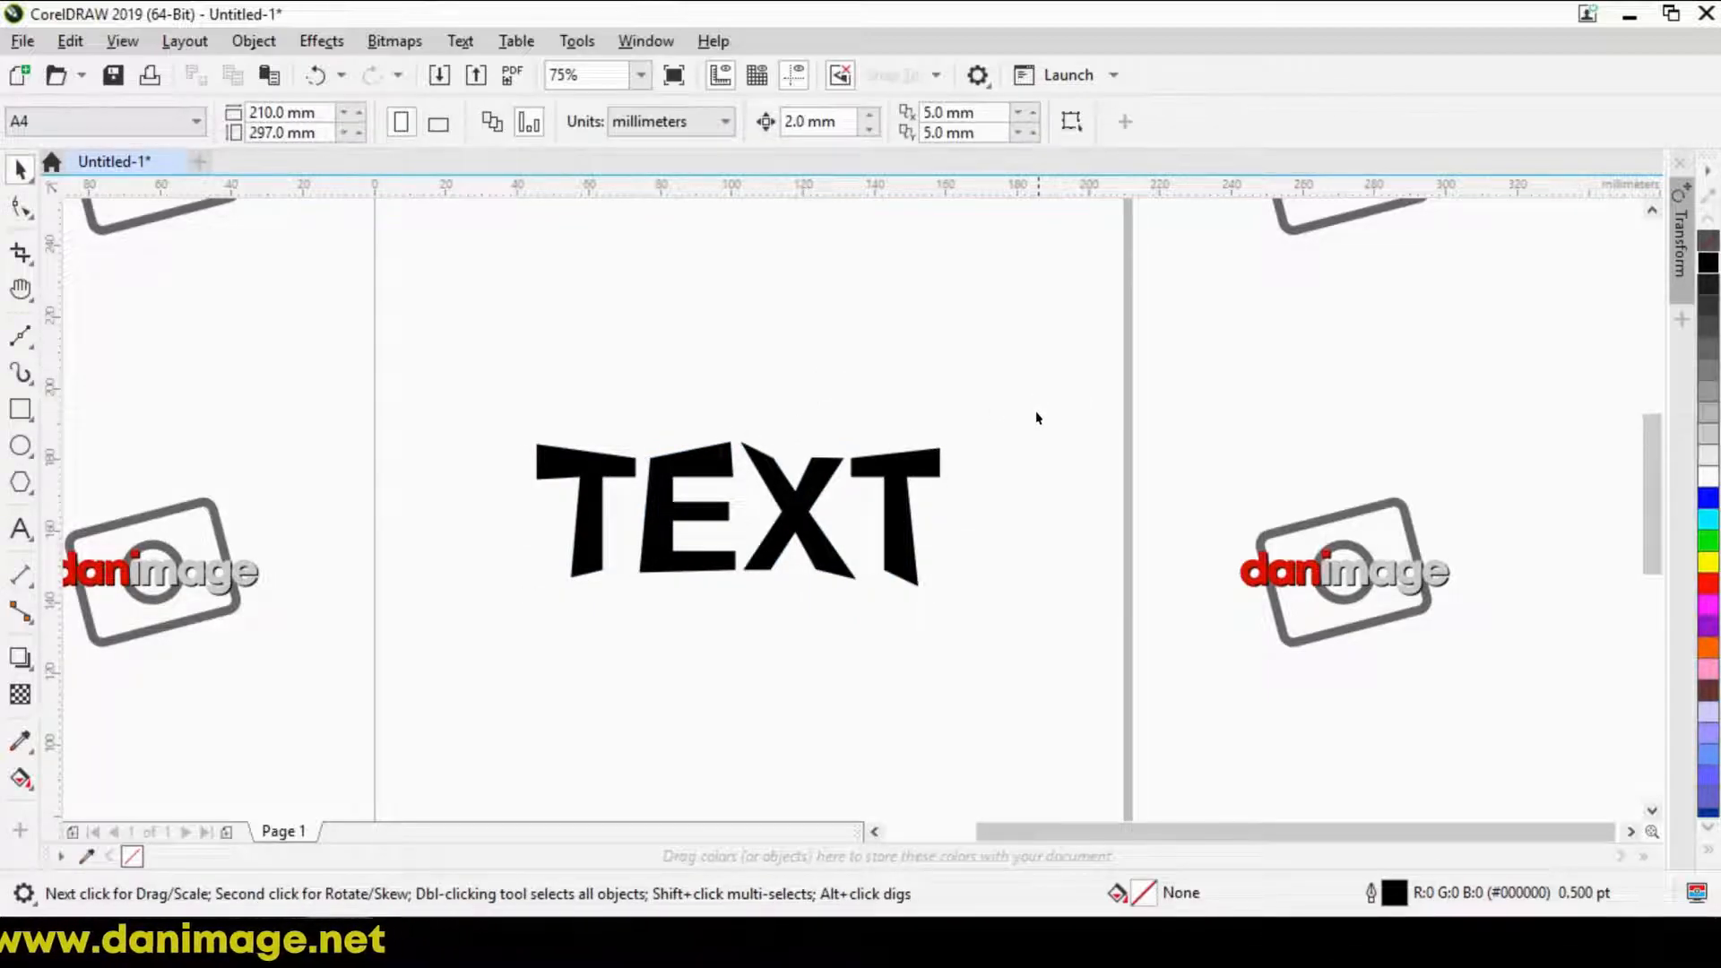